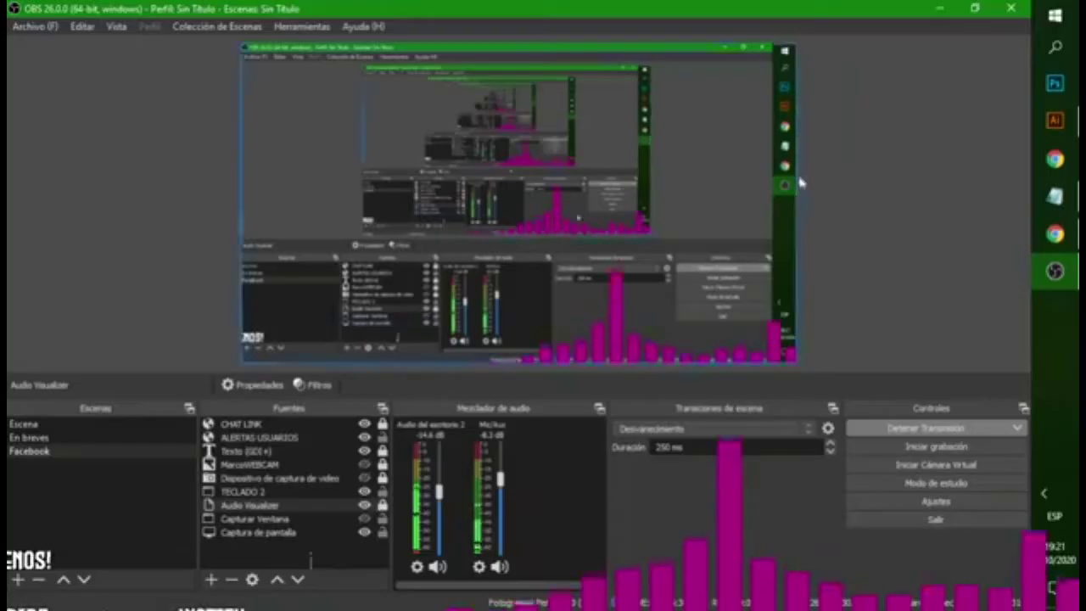
# - Switch to Illustrator and add a new layer above the sketch photo's layer, Capa 5
pyautogui.click(1055, 121)
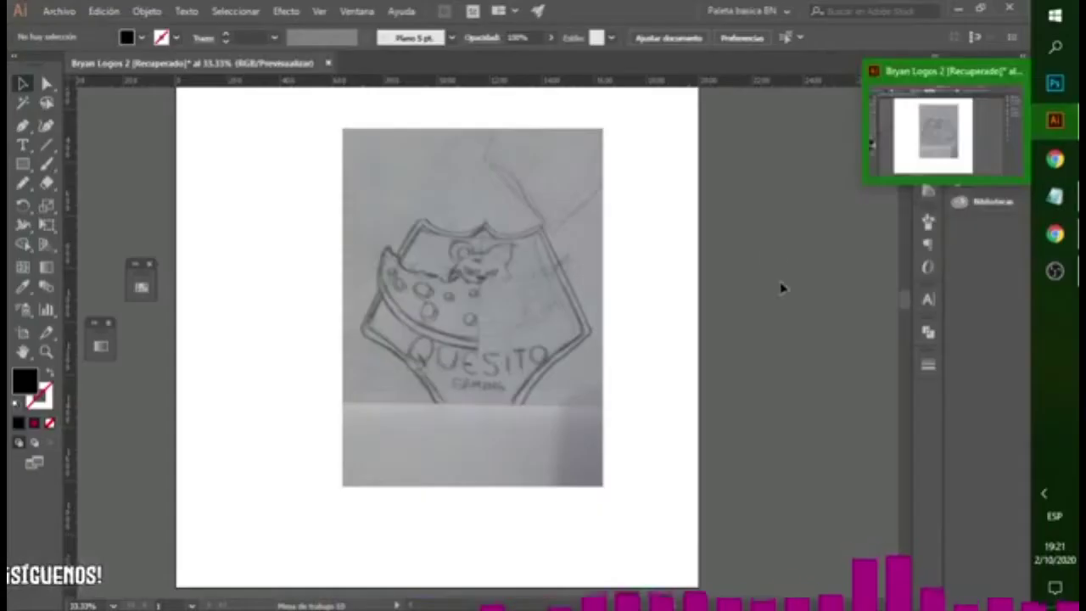
pyautogui.press('F7')
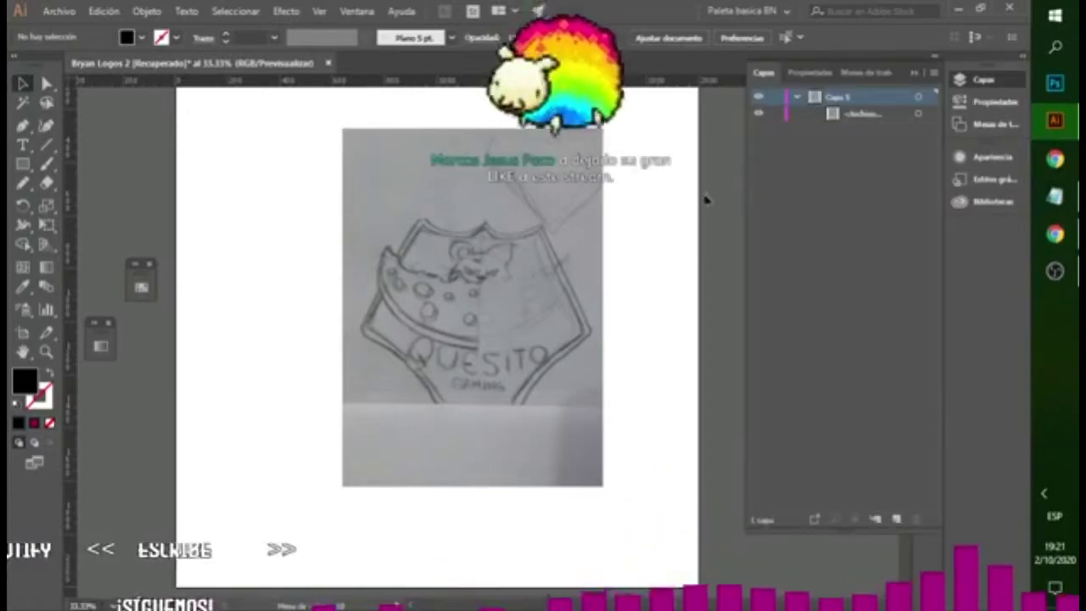
pyautogui.click(896, 518)
pyautogui.click(837, 114)
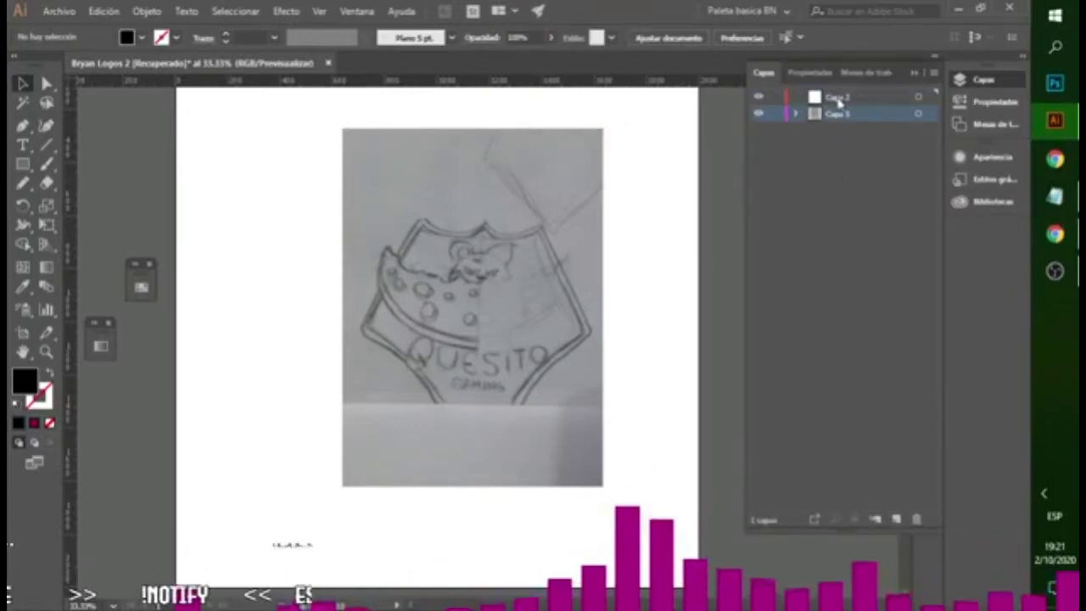
# - Fade the sketch photo by lowering its opacity, and lock its layer, Capa 5
pyautogui.hotkey('ctrl', 'a')
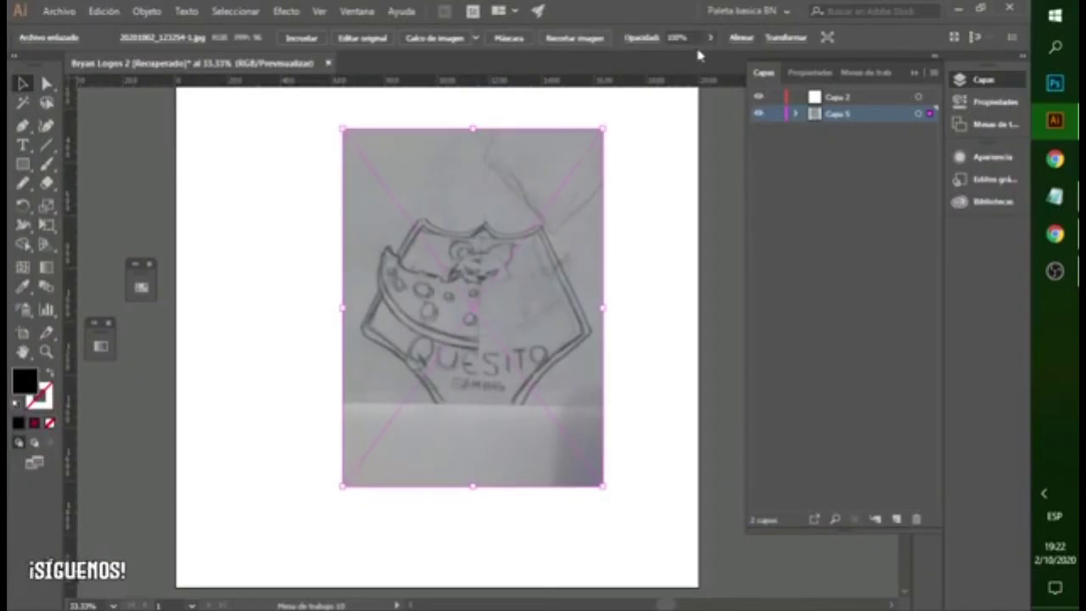
pyautogui.click(703, 51)
pyautogui.hotkey('ctrl', '-')
pyautogui.moveTo(395, 402); pyautogui.dragTo(376, 451)
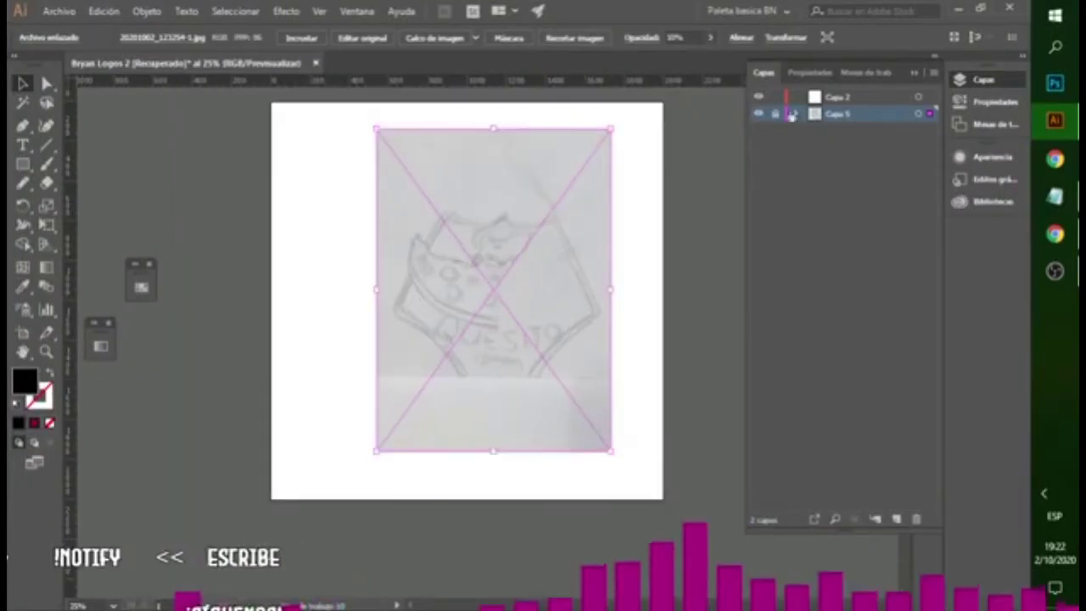
# - Trace the cheese wedge's outer curve on Capa 2 with the Pen tool, from its pointed tip to the sketch's middle
pyautogui.click(846, 100)
pyautogui.hotkey('ctrl', '1')
pyautogui.press('p')
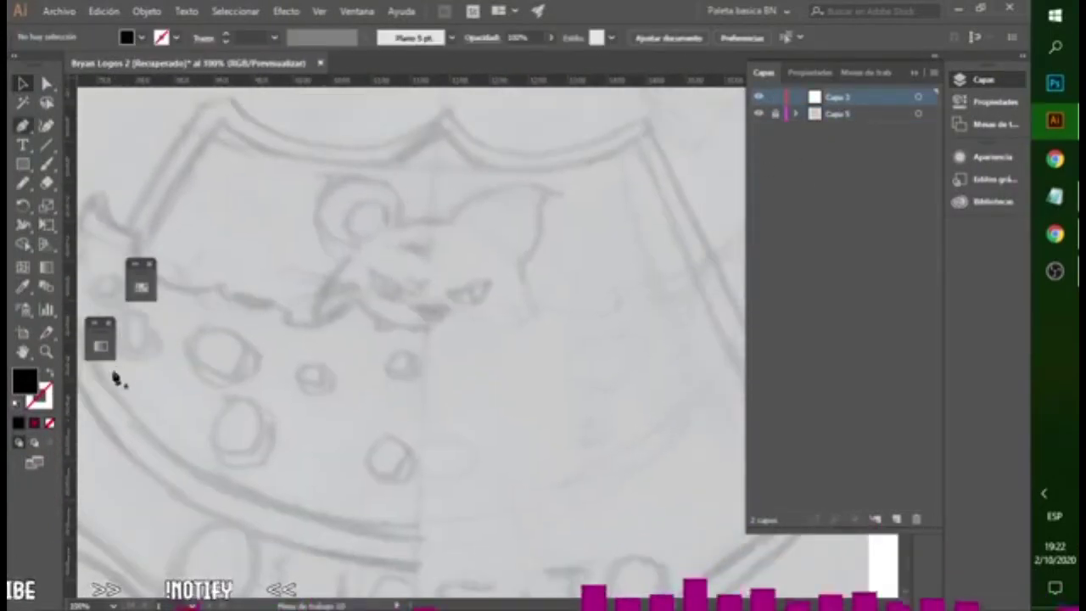
pyautogui.scroll(2, 419, 333)
pyautogui.click(233, 95)
pyautogui.moveTo(283, 408); pyautogui.dragTo(458, 547)
pyautogui.scroll(-2, 475, 509)
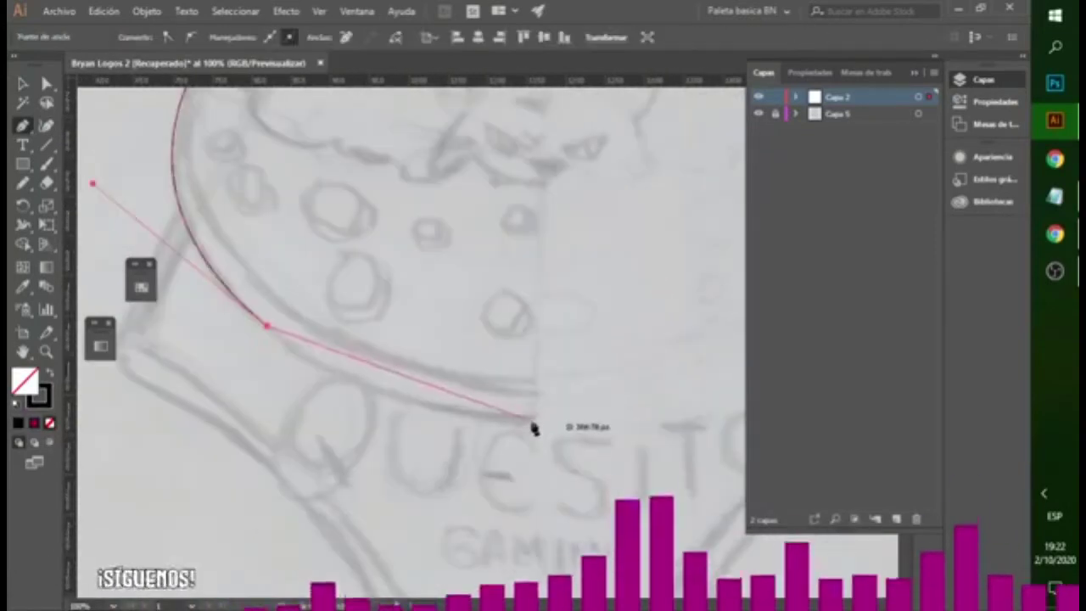
pyautogui.scroll(2, 525, 432)
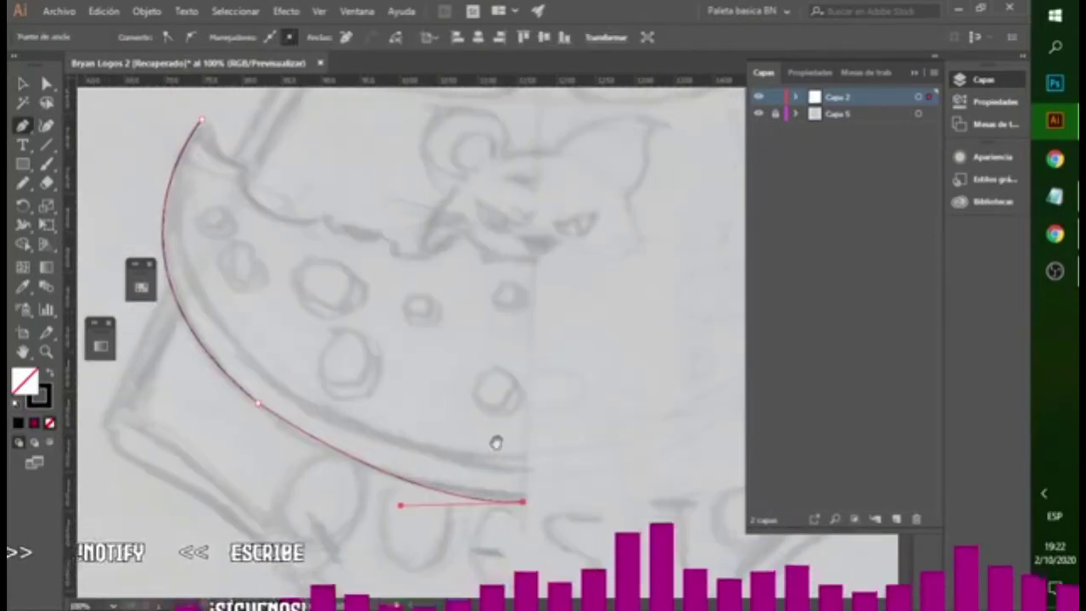
# - Unlock Capa 5, shift the sketch photo left to centre the emblem on the artboard, and relock the layer
pyautogui.hotkey('ctrl', '-')
pyautogui.hotkey('ctrl', '-')
pyautogui.hotkey('ctrl', '-')
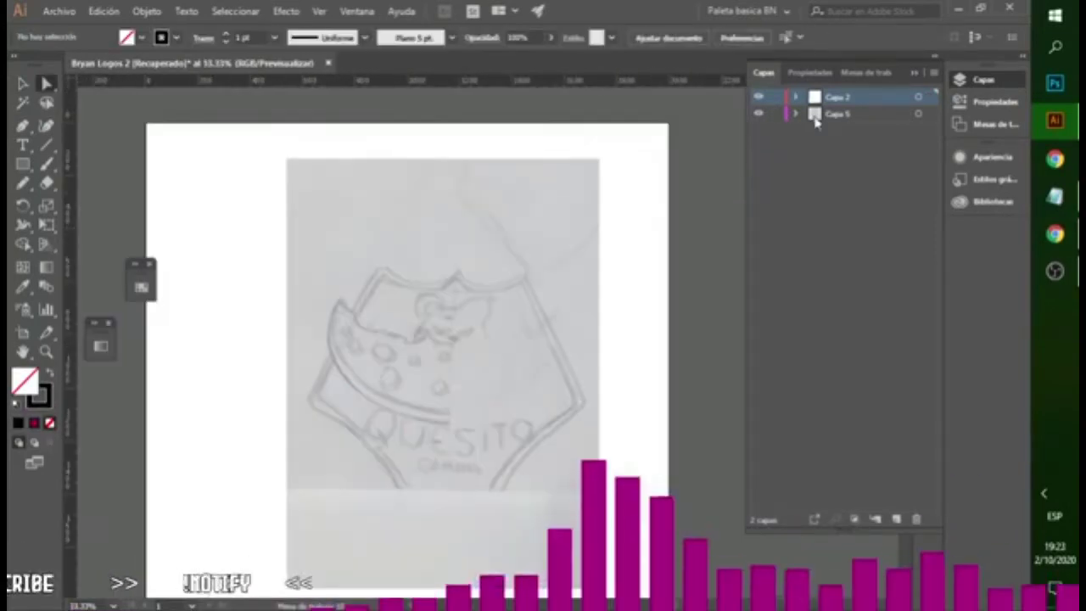
pyautogui.hotkey('shift', 'F7')
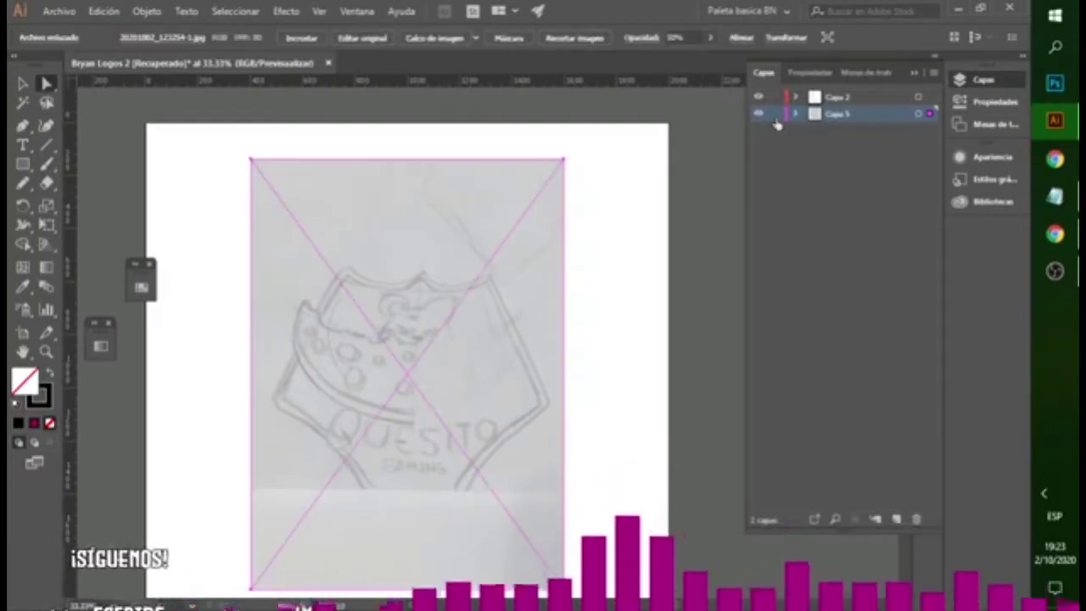
pyautogui.click(364, 252)
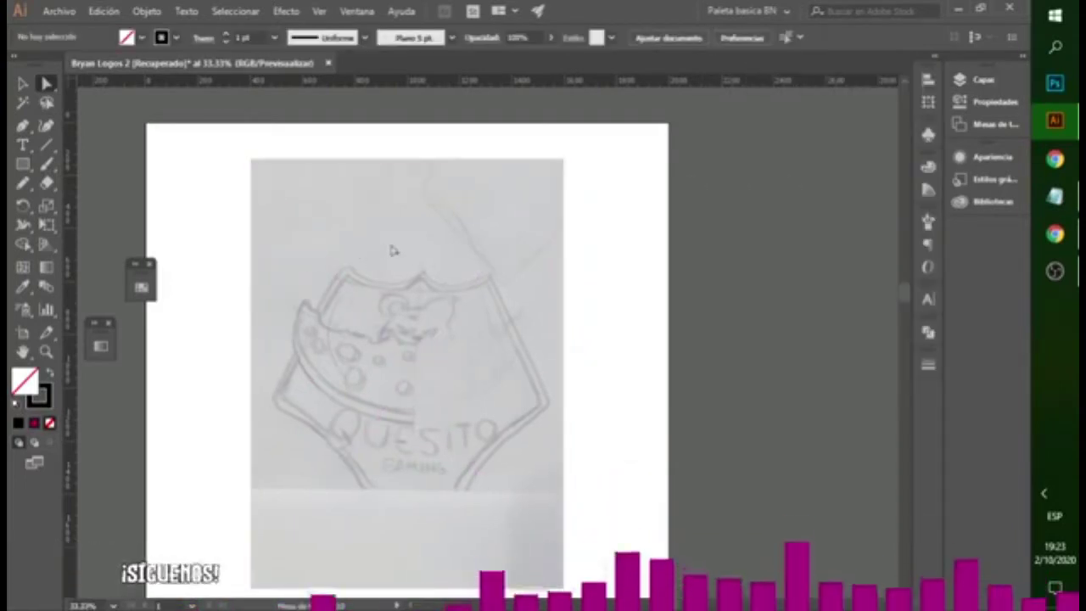
# - Place a vertical guide at the artboard's centre, running through the sketched emblem
pyautogui.rightClick(126, 175)
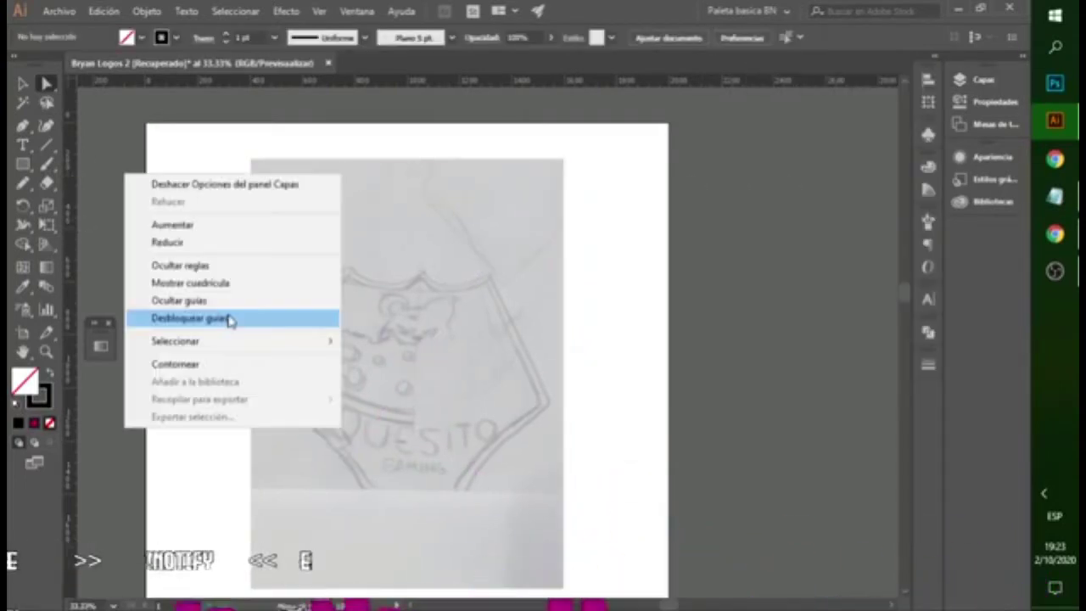
pyautogui.click(229, 319)
pyautogui.rightClick(230, 102)
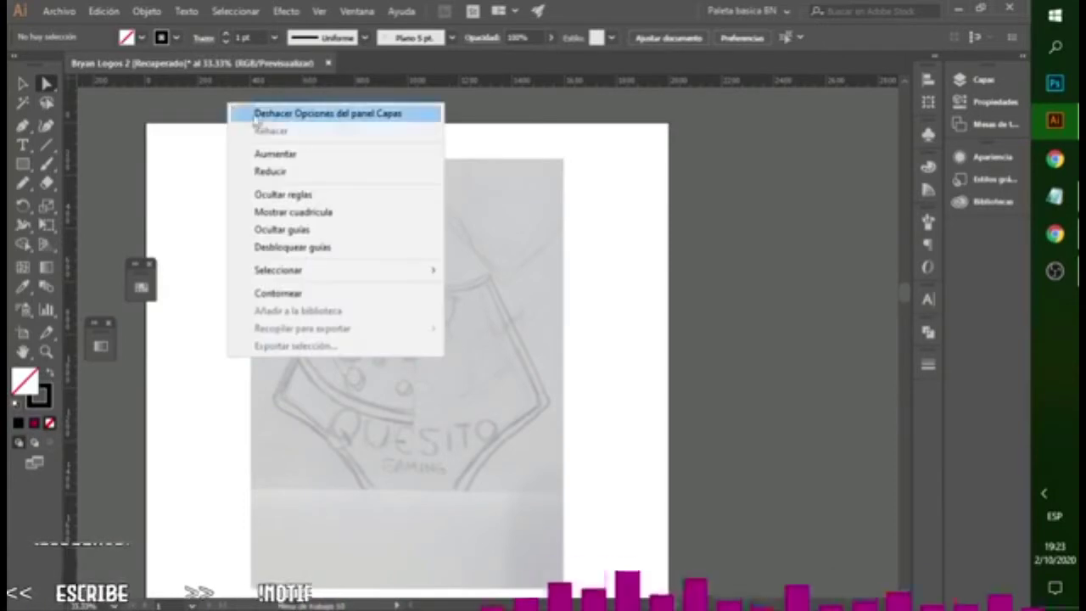
pyautogui.click(676, 245)
pyautogui.press('F7')
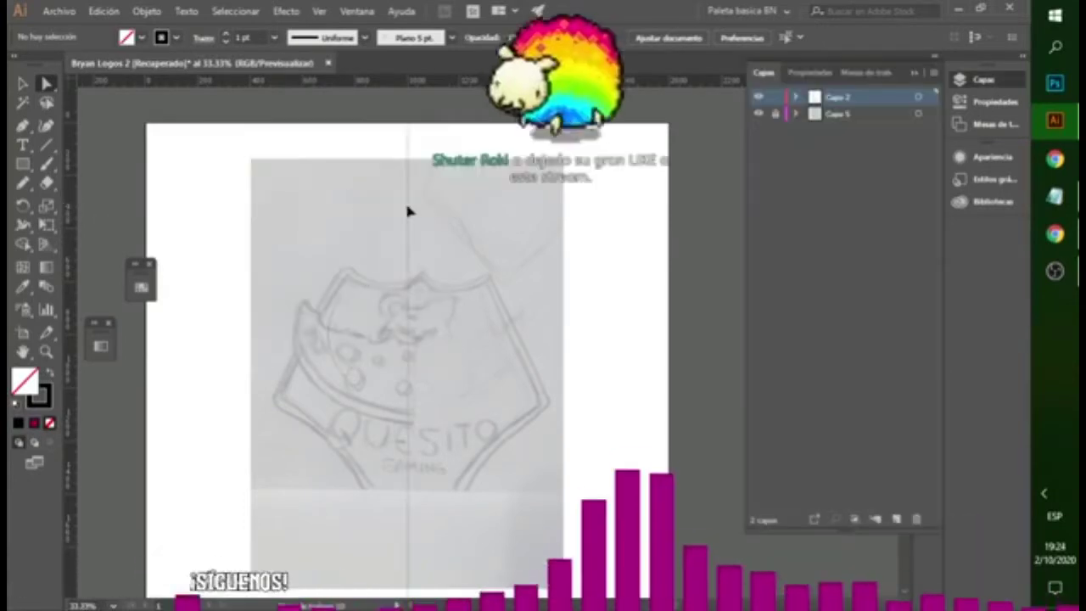
pyautogui.press('F7')
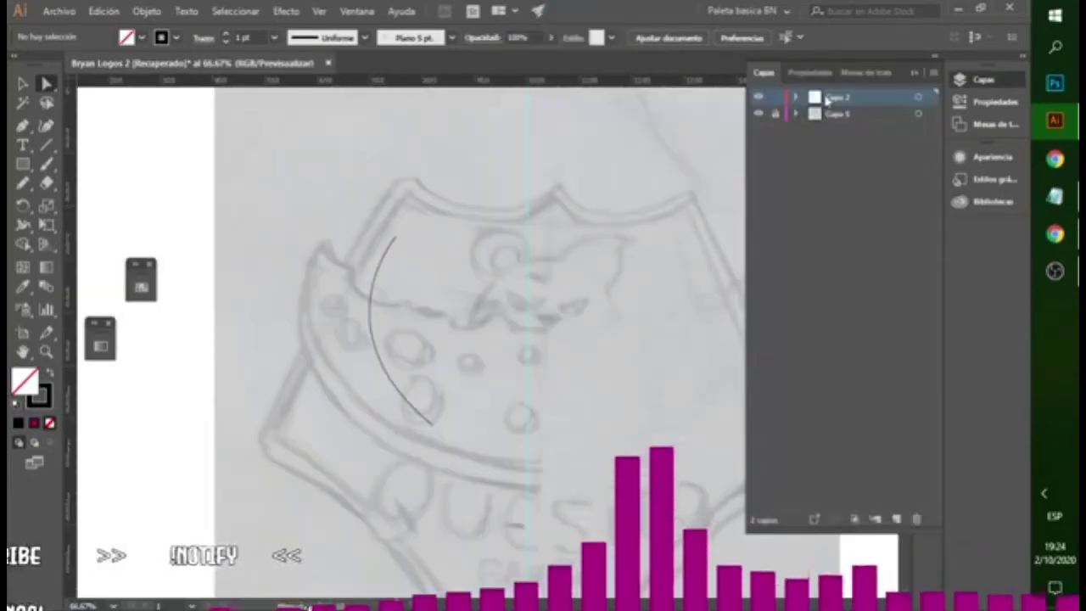
# - Refit the traced curve to the cheese's outer edge and extend it to the vertical guide
pyautogui.press('F7')
pyautogui.moveTo(379, 357); pyautogui.dragTo(235, 363)
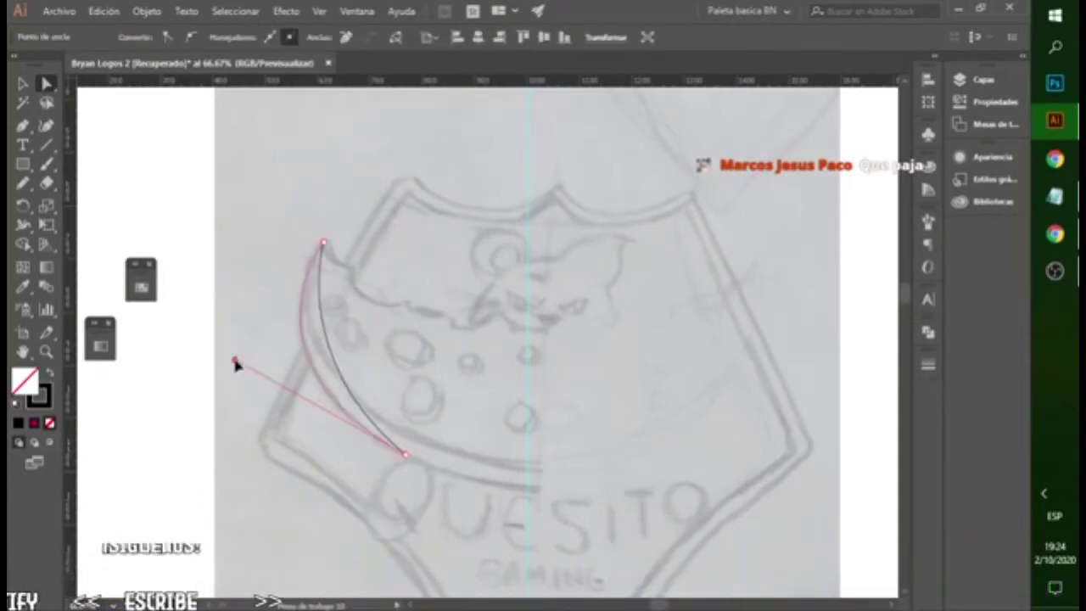
pyautogui.scroll(-3, 517, 336)
pyautogui.moveTo(539, 386); pyautogui.dragTo(540, 386)
pyautogui.click(503, 387)
# - Trace the cheese's bitten upper edge with the Pen tool from the vertical guide back to the pointed tip
pyautogui.scroll(3, 388, 245)
pyautogui.moveTo(523, 283); pyautogui.dragTo(661, 334)
pyautogui.scroll(-2, 635, 321)
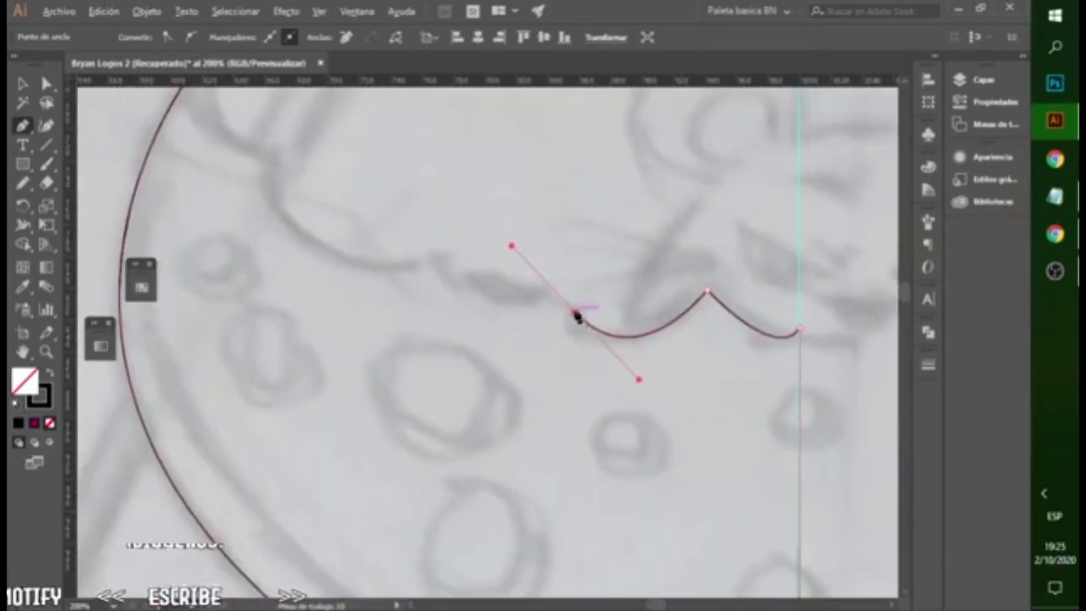
pyautogui.hscroll(-2, 362, 226)
pyautogui.scroll(3, 374, 254)
pyautogui.moveTo(418, 329); pyautogui.dragTo(399, 209)
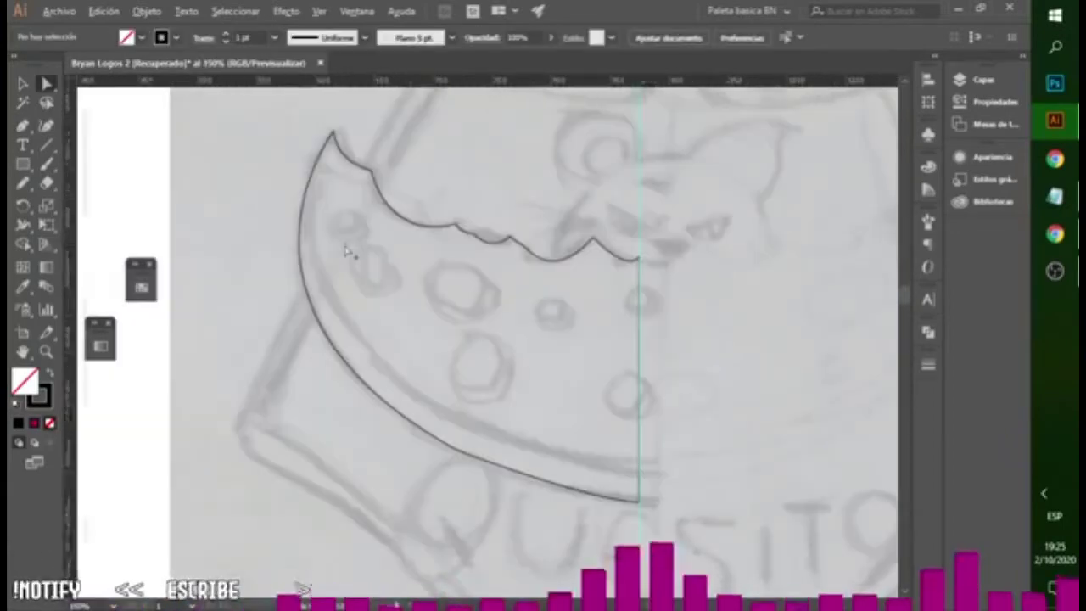
# - Draw six circles over the sketched cheese holes with the Ellipse tool
pyautogui.hotkey('ctrl', '+')
pyautogui.moveTo(333, 196); pyautogui.dragTo(371, 234)
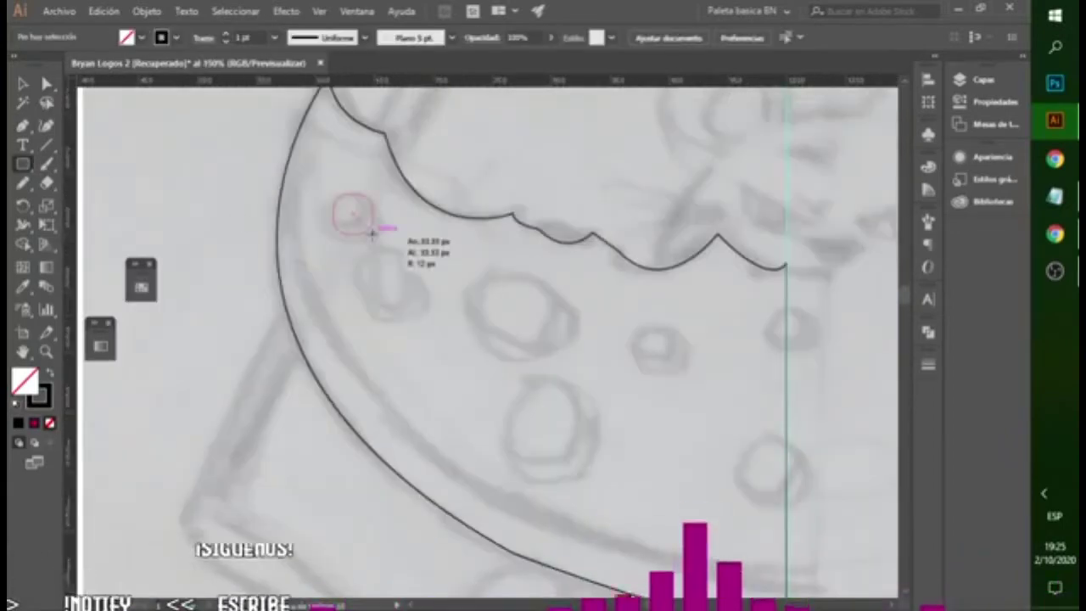
pyautogui.moveTo(323, 185); pyautogui.dragTo(380, 241)
pyautogui.moveTo(352, 238); pyautogui.dragTo(438, 324)
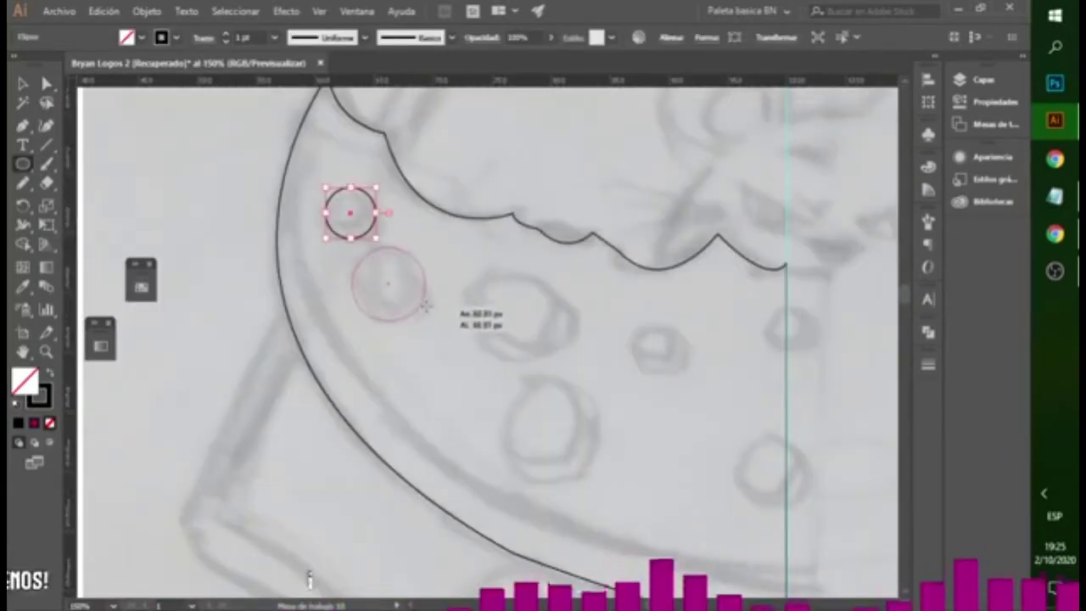
pyautogui.moveTo(506, 344); pyautogui.dragTo(582, 419)
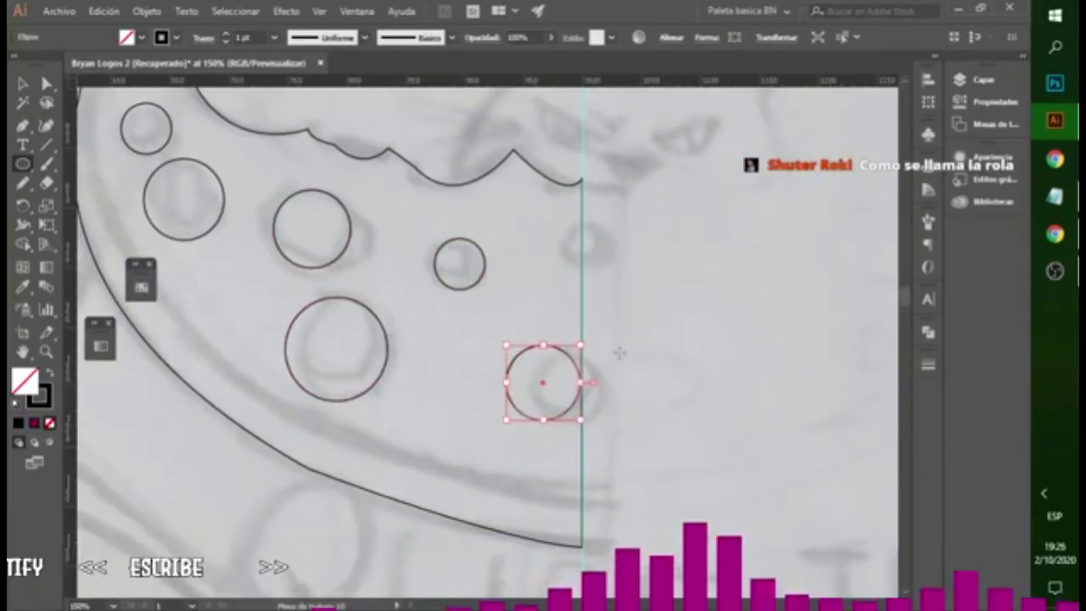
# - Switch to Creator Studio in Chrome and comment on the live stream with the music's YouTube link and "es la música actual ;)"
pyautogui.hotkey('alt', 'Tab')
pyautogui.click(431, 16)
pyautogui.hotkey('ctrl', '1')
pyautogui.scroll(-3, 732, 522)
pyautogui.click(686, 397)
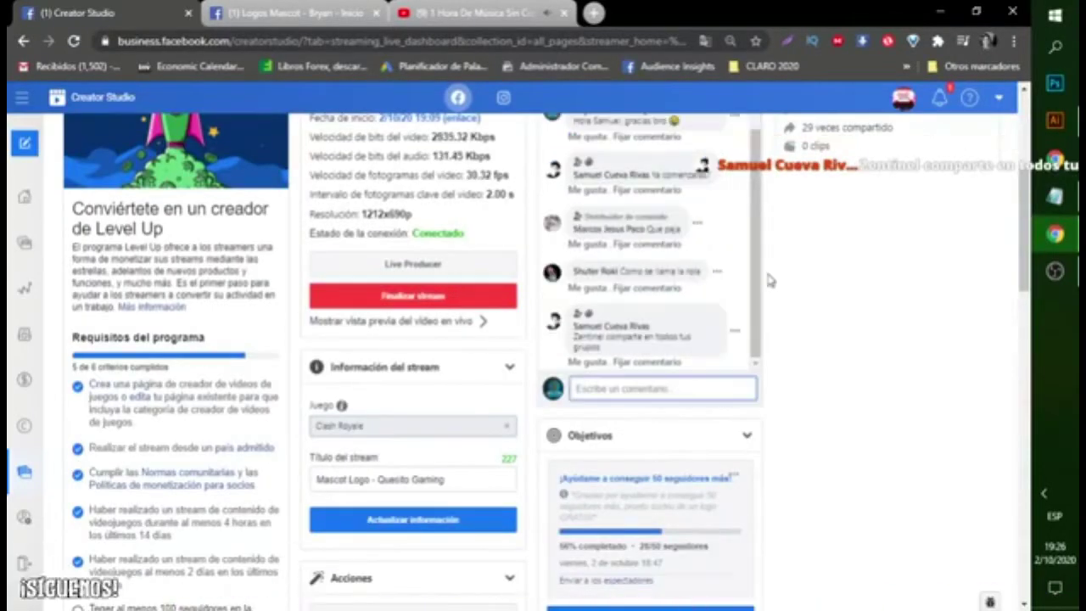
pyautogui.write('https://www.youtube.com/watch?v=cSJqKodWWo')
pyautogui.press('Return')
pyautogui.write('es la música actual ;)')
pyautogui.press('Return')
# - Return to Illustrator and trace the mouse's cheek, round ear and forehead with the Pen tool, starting at the bitten edge
pyautogui.hotkey('alt', 'Tab')
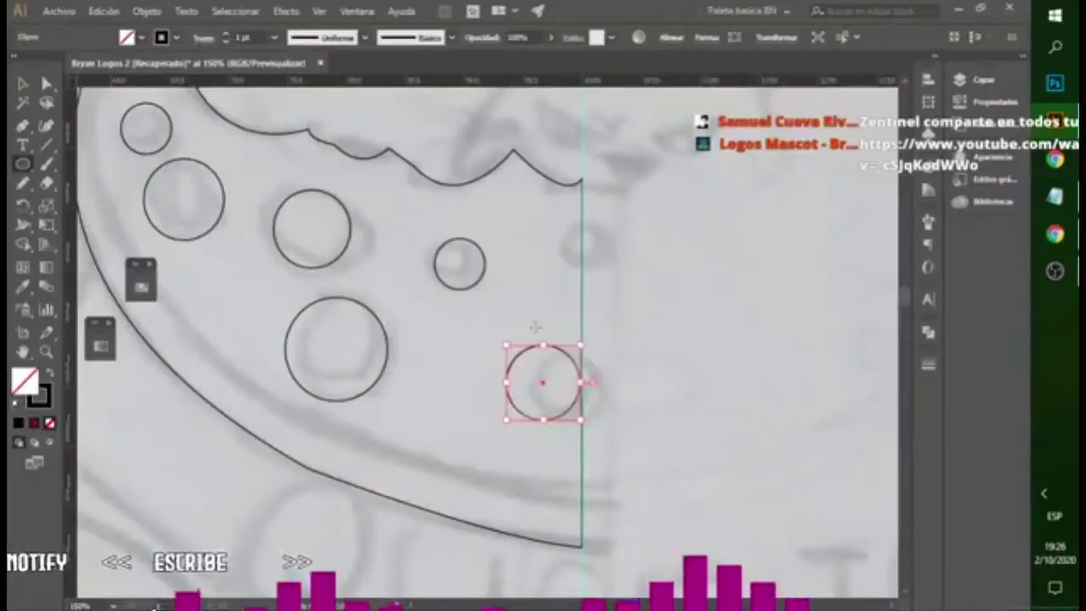
pyautogui.press('p')
pyautogui.hotkey('ctrl', '+')
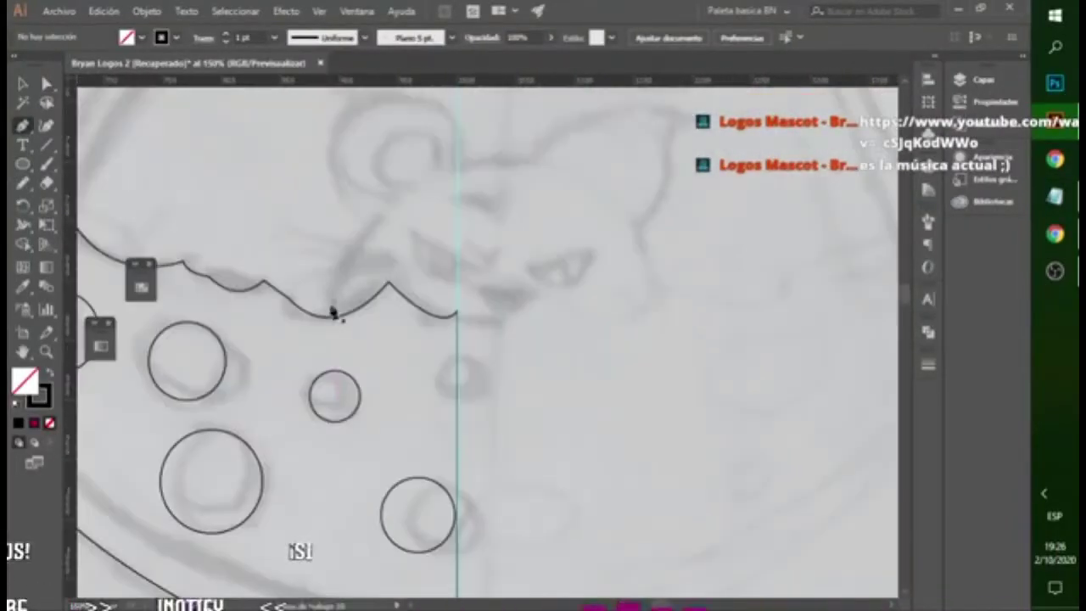
pyautogui.click(325, 319)
pyautogui.moveTo(399, 199); pyautogui.dragTo(461, 169)
pyautogui.hotkey('ctrl', '+')
pyautogui.moveTo(391, 190); pyautogui.dragTo(480, 305)
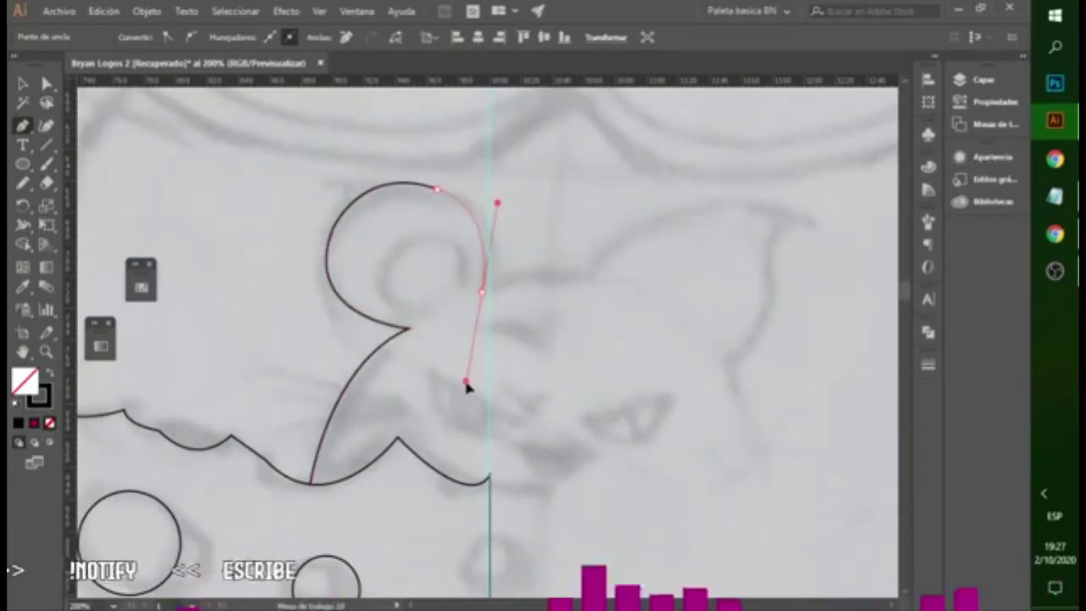
pyautogui.moveTo(466, 386); pyautogui.dragTo(448, 219)
pyautogui.hotkey('ctrl', '-')
pyautogui.press('v')
pyautogui.hotkey('ctrl', 'shift', 'a')
# - Move the vertical guide right to the end of the traced forehead line
pyautogui.hotkey('ctrl', '-')
pyautogui.hotkey('ctrl', '-')
pyautogui.hotkey('ctrl', '-')
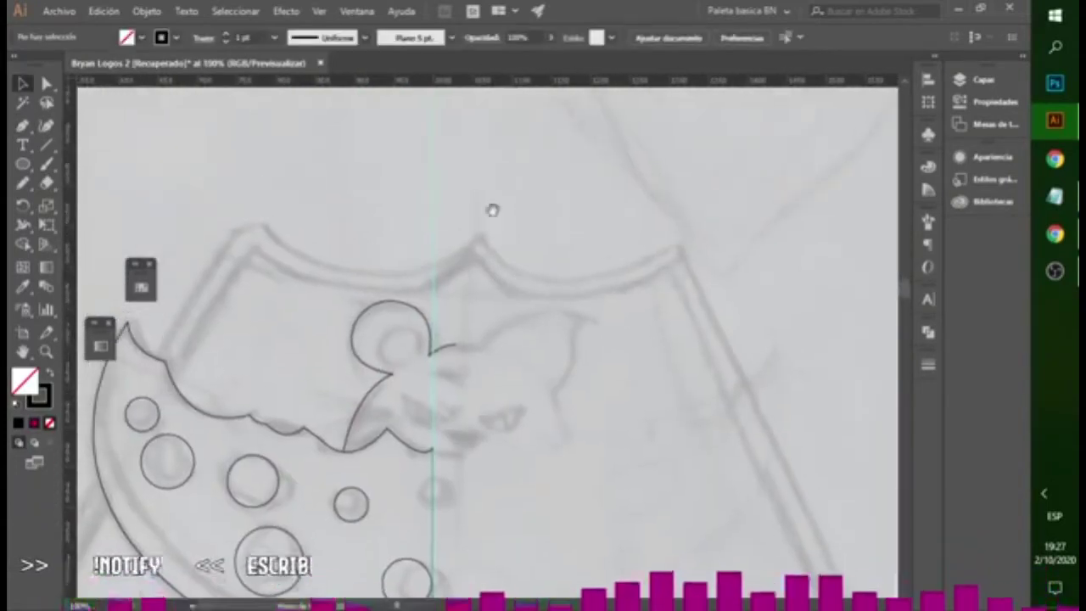
pyautogui.click(460, 221)
pyautogui.hotkey('ctrl', '+')
pyautogui.hotkey('ctrl', '+')
pyautogui.hotkey('ctrl', '+')
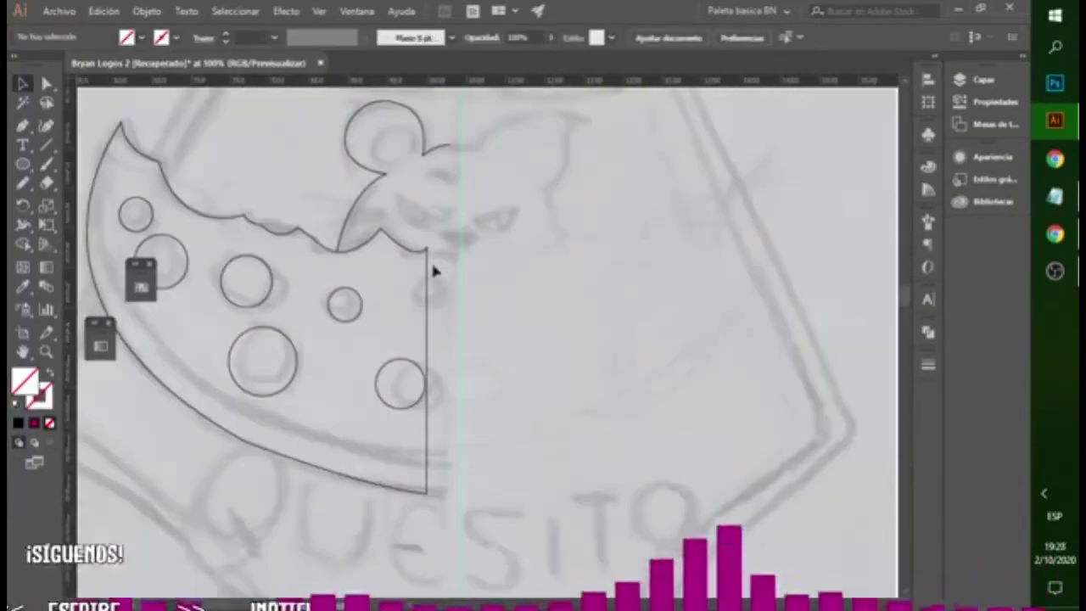
# - Stretch the half cheese outline so its straight edge lies on the repositioned vertical guide
pyautogui.press('a')
pyautogui.click(431, 267)
pyautogui.scroll(-1, 461, 324)
pyautogui.press('v')
pyautogui.click(475, 494)
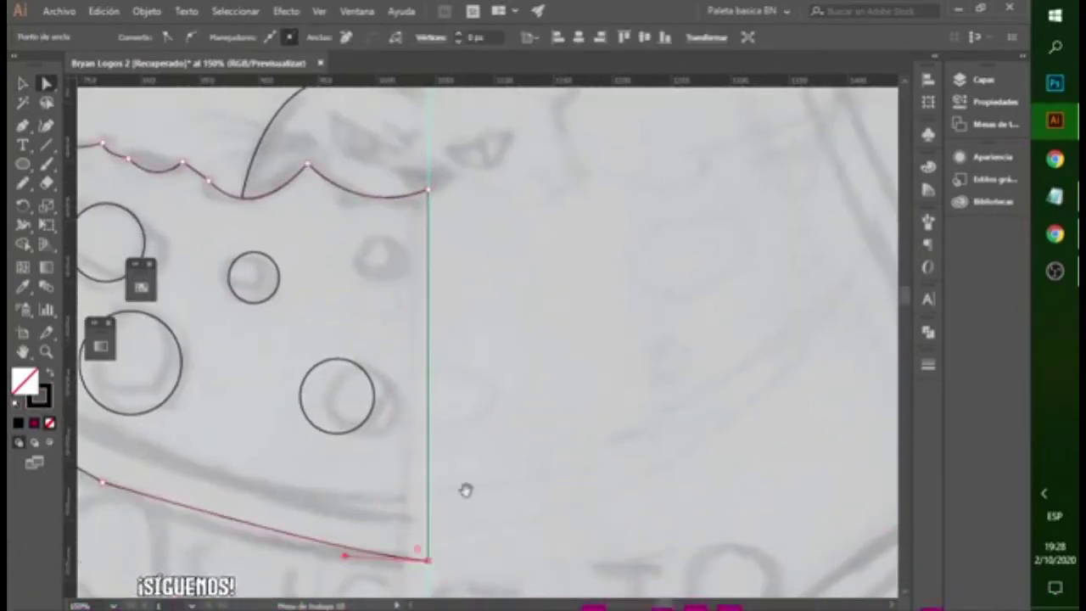
# - Move the lower circle onto its sketched hole and add a small circle for the hole near the guide
pyautogui.scroll(2, 441, 475)
pyautogui.moveTo(389, 444); pyautogui.dragTo(410, 449)
pyautogui.moveTo(371, 312); pyautogui.dragTo(390, 286)
# - Adjust the end point of the mouse's forehead line to meet the vertical guide
pyautogui.press('a')
pyautogui.hotkey('ctrl', '+')
pyautogui.hotkey('ctrl', '+')
pyautogui.click(458, 265)
# - Trace a parallel inner contour from the guide along the mouse's forehead and around the inside of the ear
pyautogui.press('p')
pyautogui.click(454, 275)
pyautogui.click(349, 312)
pyautogui.moveTo(318, 302); pyautogui.dragTo(353, 172)
pyautogui.scroll(2, 353, 173)
pyautogui.moveTo(350, 237); pyautogui.dragTo(357, 246)
pyautogui.scroll(-2, 356, 246)
pyautogui.hscroll(-3, 356, 246)
pyautogui.click(352, 172)
pyautogui.moveTo(319, 259); pyautogui.dragTo(330, 312)
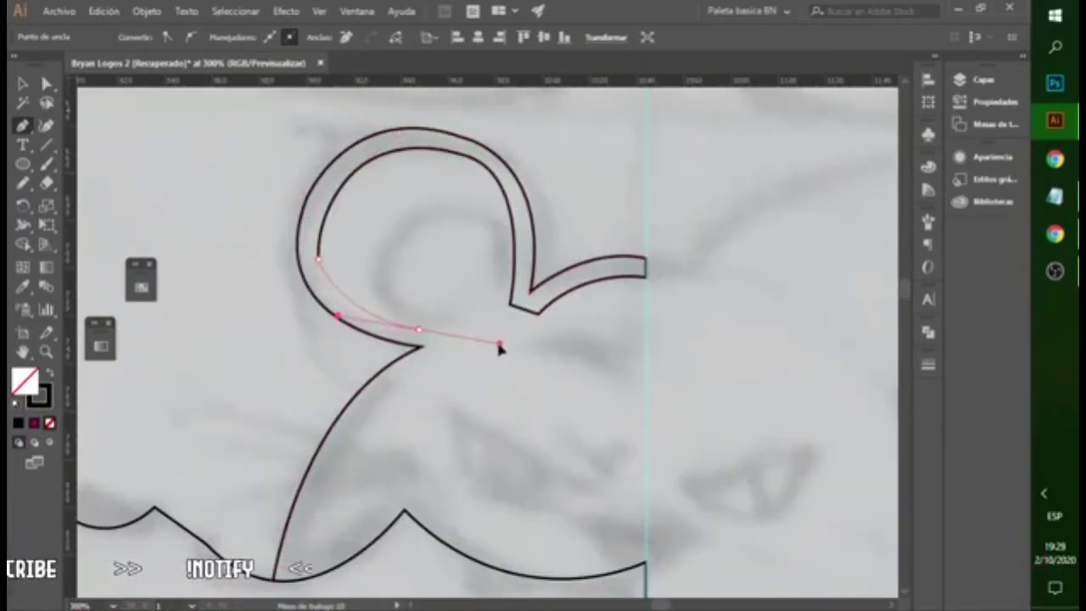
pyautogui.moveTo(500, 347); pyautogui.dragTo(509, 339)
pyautogui.click(446, 344)
# - Continue the inner contour down the mouse's cheek to the bitten edge and close the outline strip
pyautogui.scroll(2, 446, 345)
pyautogui.moveTo(356, 426); pyautogui.dragTo(336, 481)
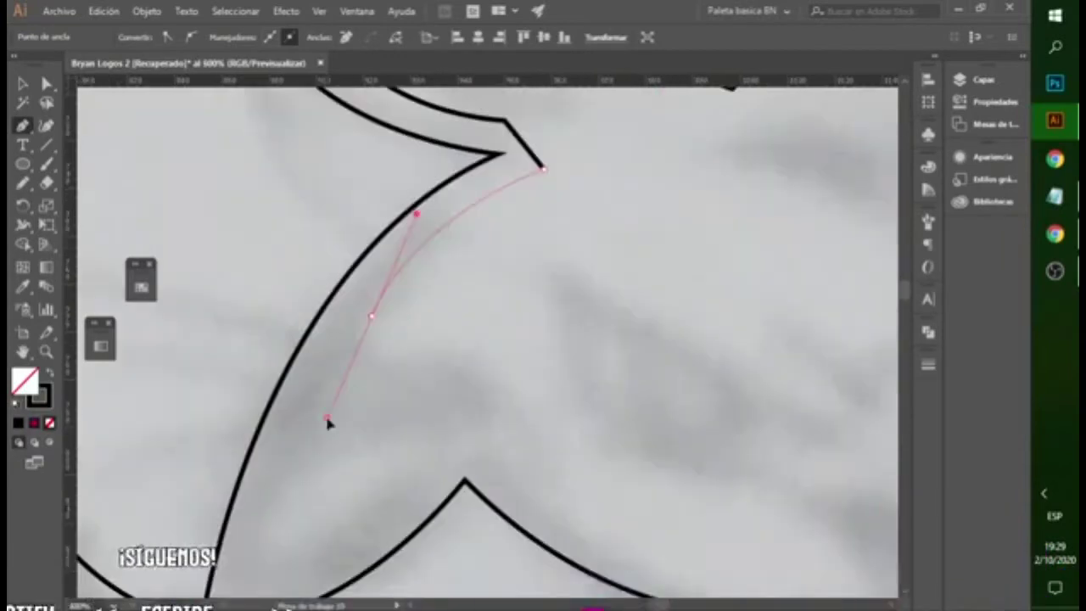
pyautogui.scroll(-2, 263, 516)
pyautogui.scroll(-1, 279, 538)
pyautogui.moveTo(263, 462); pyautogui.dragTo(239, 594)
pyautogui.scroll(-2, 239, 509)
pyautogui.scroll(-1, 242, 501)
pyautogui.click(387, 113)
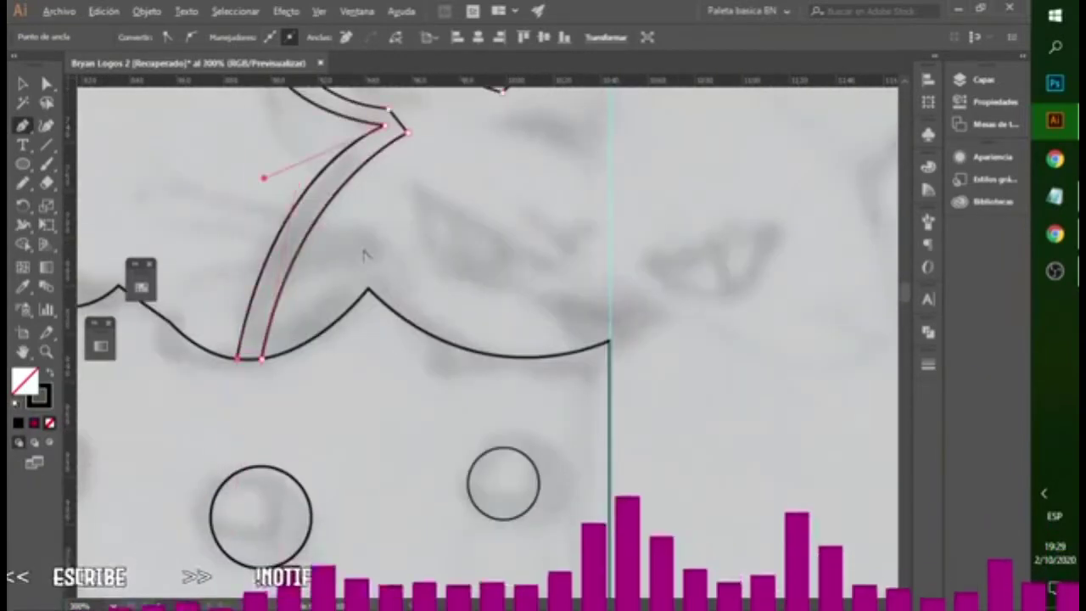
# - Try swapping the fill and stroke of the half cheese outline
pyautogui.scroll(-2, 426, 348)
pyautogui.scroll(2, 450, 376)
pyautogui.scroll(-2, 511, 328)
pyautogui.click(511, 328)
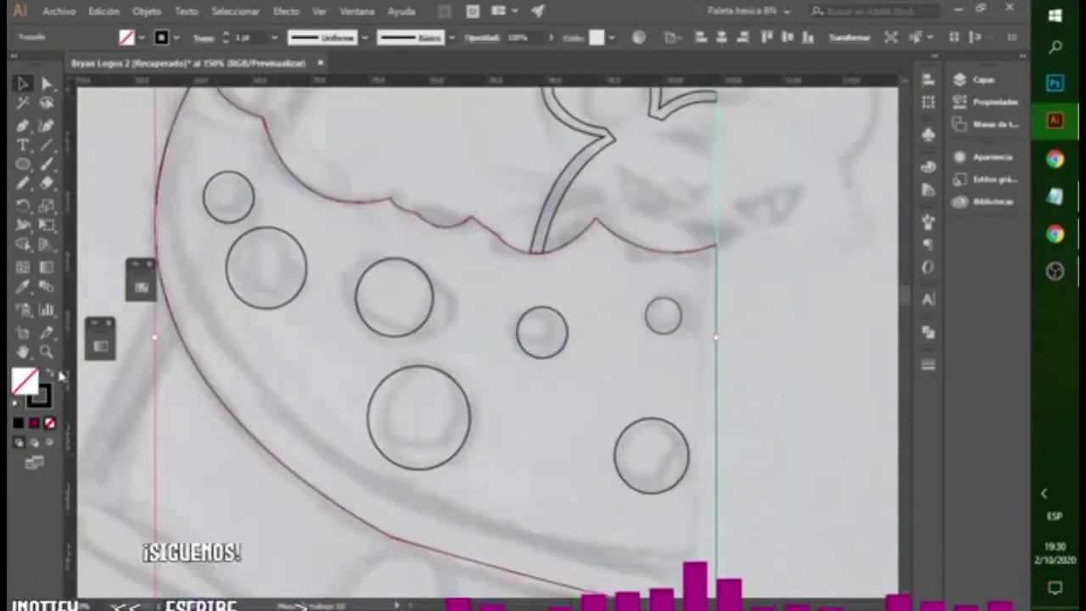
pyautogui.hotkey('shift', 'x')
pyautogui.scroll(2, 432, 419)
pyautogui.scroll(-2, 436, 416)
pyautogui.hotkey('shift', 'x')
pyautogui.scroll(3, 468, 305)
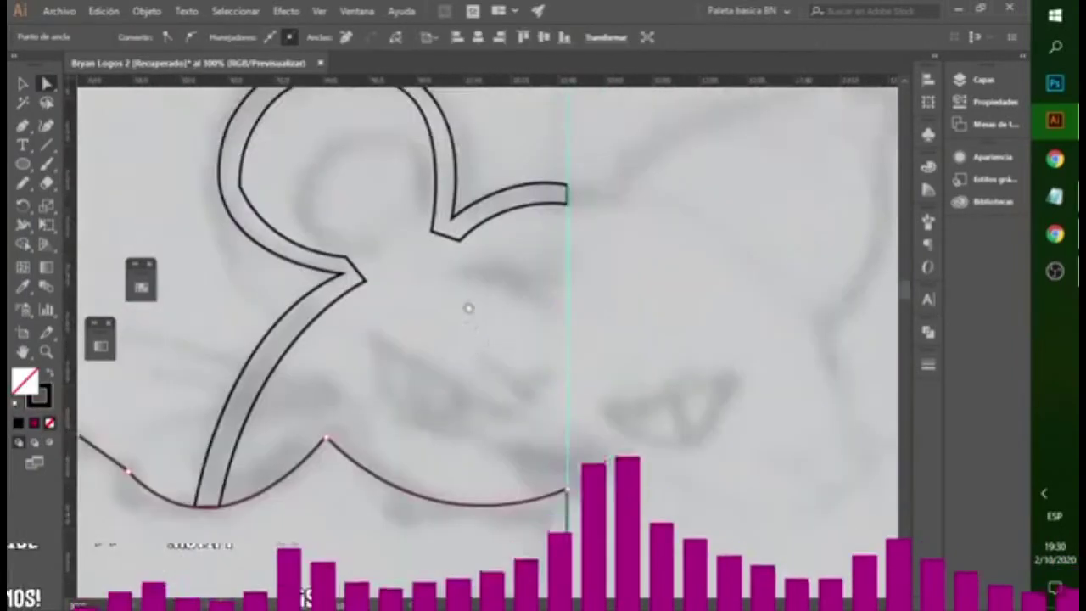
# - Trace the upper edge of the mouse's slanted eye and the small curl at its inner corner with the Pen tool
pyautogui.press('p')
pyautogui.scroll(2, 513, 293)
pyautogui.click(303, 153)
pyautogui.scroll(-1, 579, 314)
pyautogui.moveTo(552, 224); pyautogui.dragTo(574, 229)
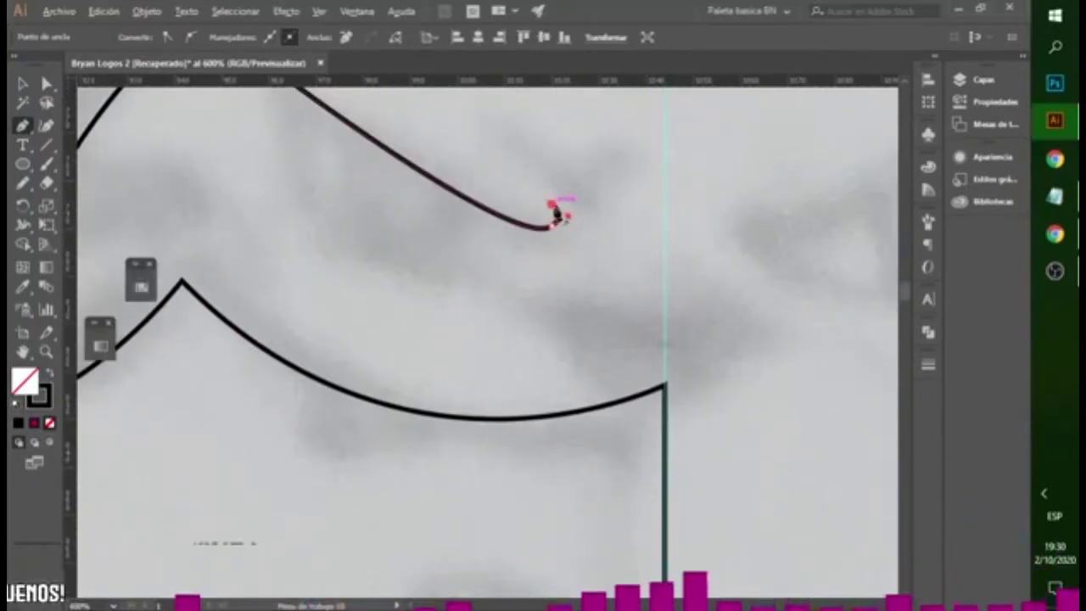
pyautogui.moveTo(547, 259); pyautogui.dragTo(528, 269)
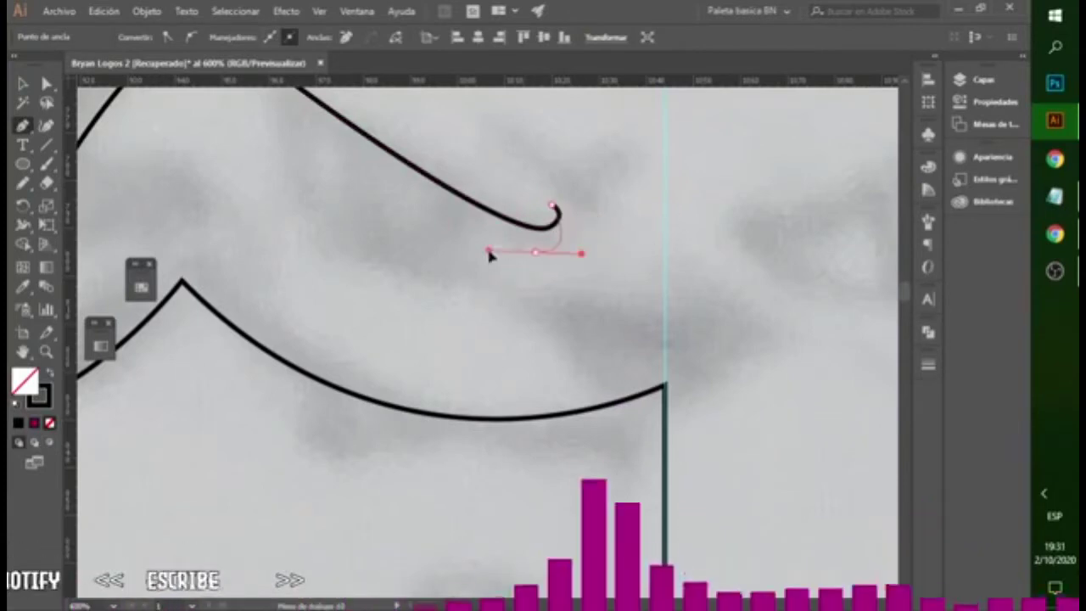
pyautogui.scroll(2, 560, 218)
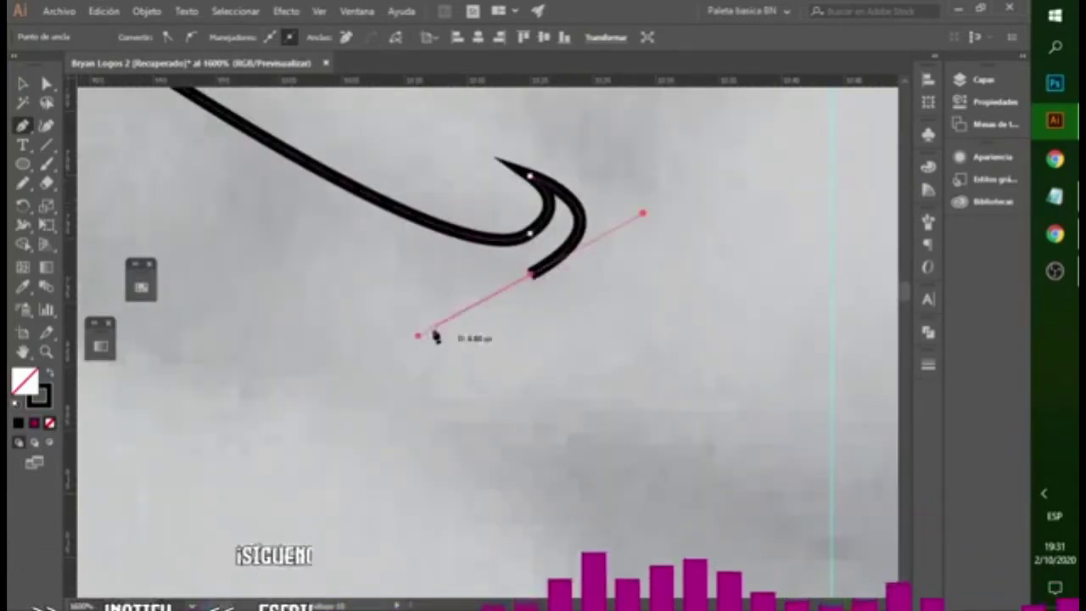
# - Trace the eye's rounded lower edge, close the outline at the outer corner, and fill the shape solid black
pyautogui.scroll(-2, 422, 338)
pyautogui.scroll(-1, 431, 244)
pyautogui.moveTo(355, 207); pyautogui.dragTo(367, 236)
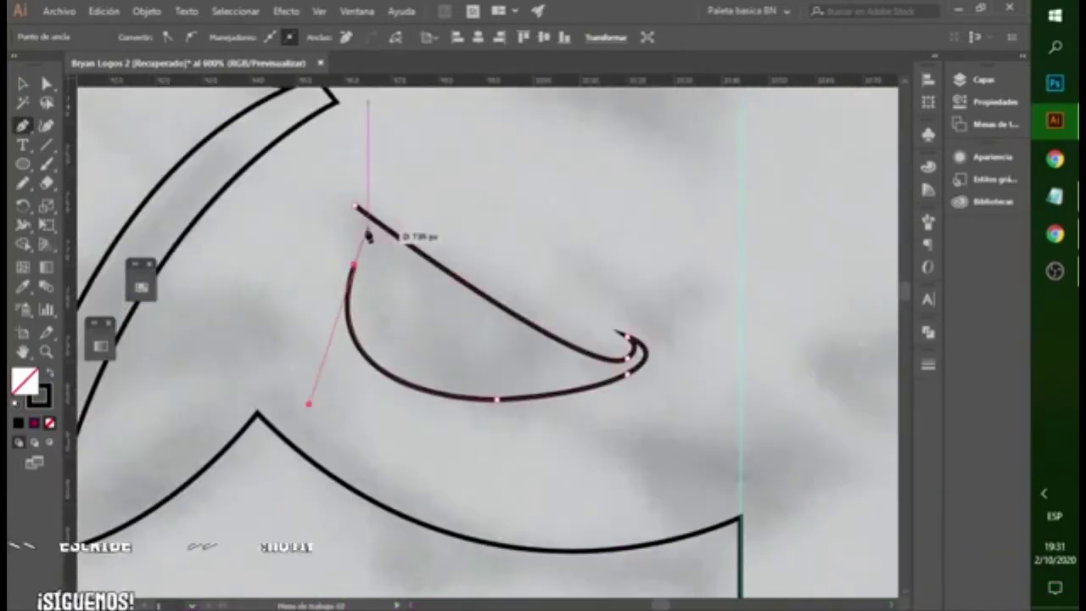
pyautogui.hotkey('shift', 'x')
pyautogui.scroll(-2, 543, 263)
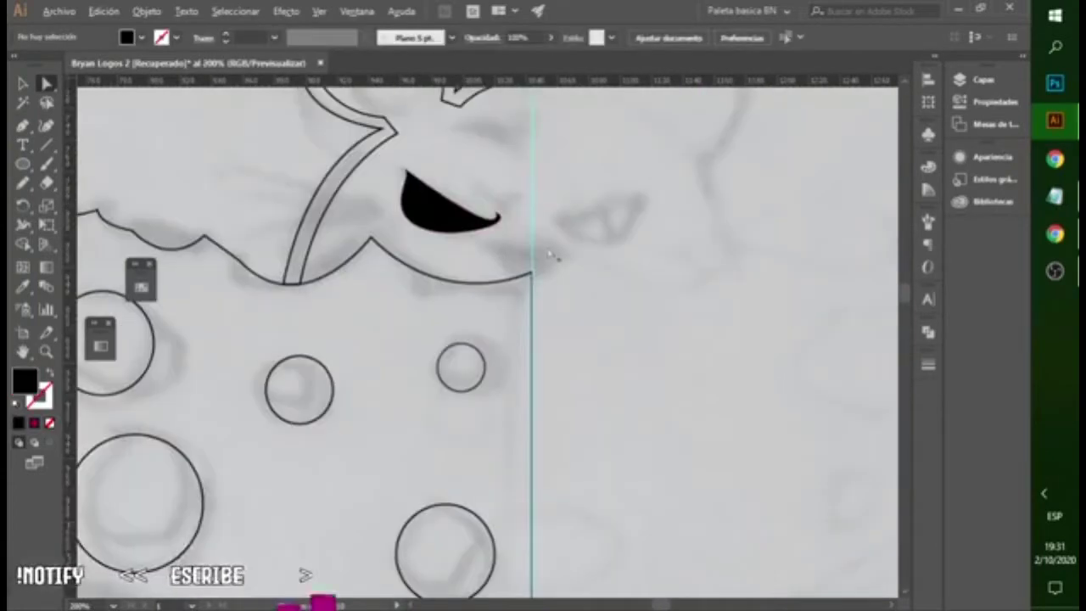
# - Trace half of the mouse's nose as an unfilled black outline starting and closing on the vertical guide
pyautogui.scroll(2, 543, 255)
pyautogui.click(527, 246)
pyautogui.hotkey('shift', 'x')
pyautogui.moveTo(457, 294); pyautogui.dragTo(526, 297)
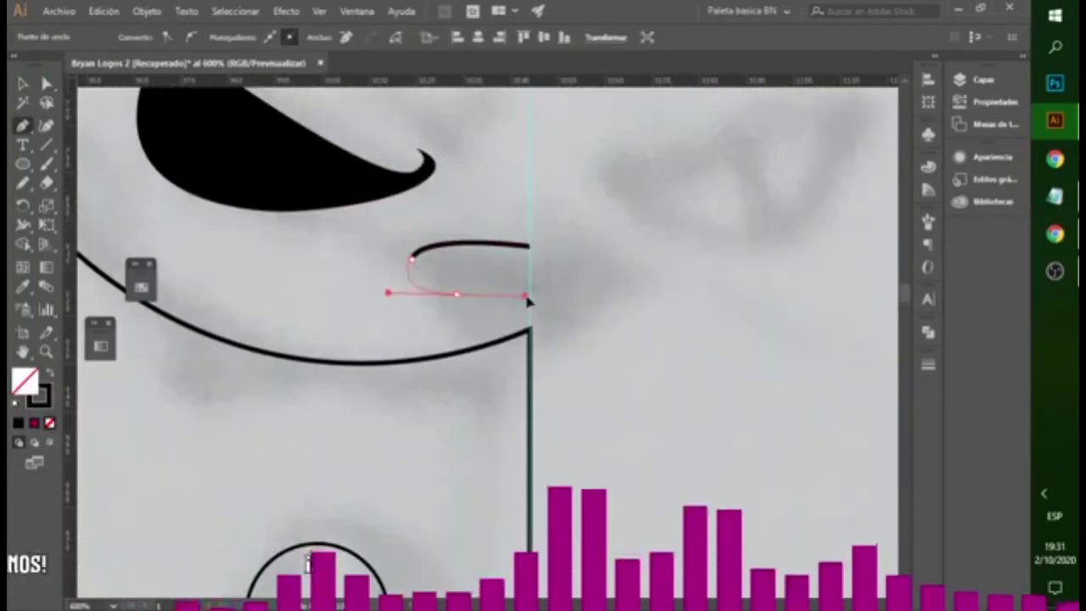
pyautogui.click(528, 245)
# - Reshape the half nose's lower curve and round off its outer corner by adjusting its anchor points and handles
pyautogui.scroll(2, 454, 305)
pyautogui.moveTo(386, 206); pyautogui.dragTo(360, 222)
pyautogui.moveTo(458, 271); pyautogui.dragTo(496, 347)
pyautogui.scroll(1, 492, 355)
pyautogui.scroll(-1, 495, 356)
pyautogui.hotkey('ctrl', 'z')
pyautogui.scroll(3, 370, 263)
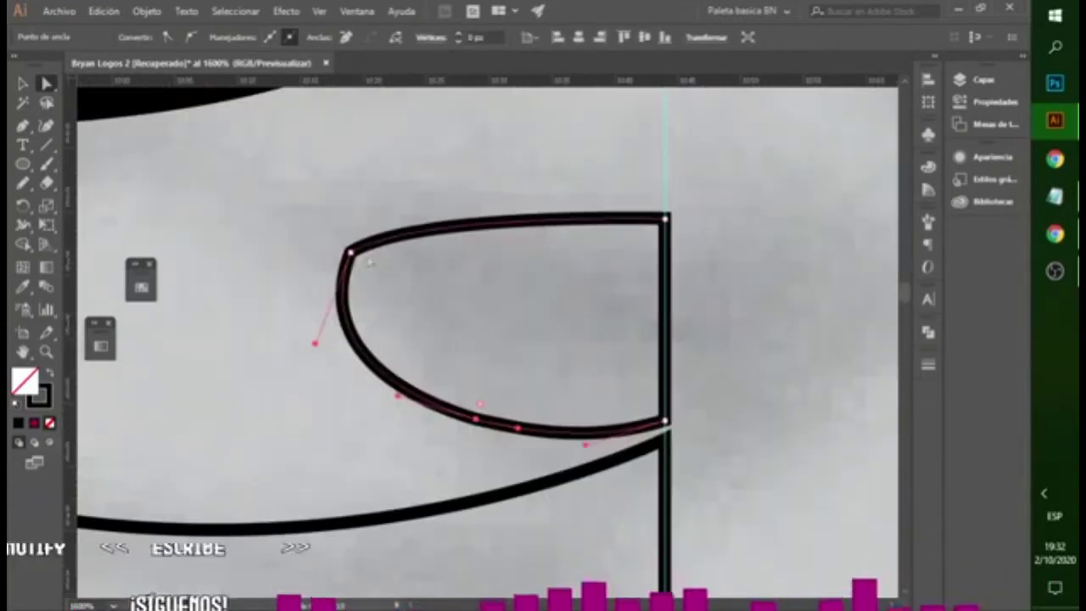
pyautogui.moveTo(358, 254); pyautogui.dragTo(416, 214)
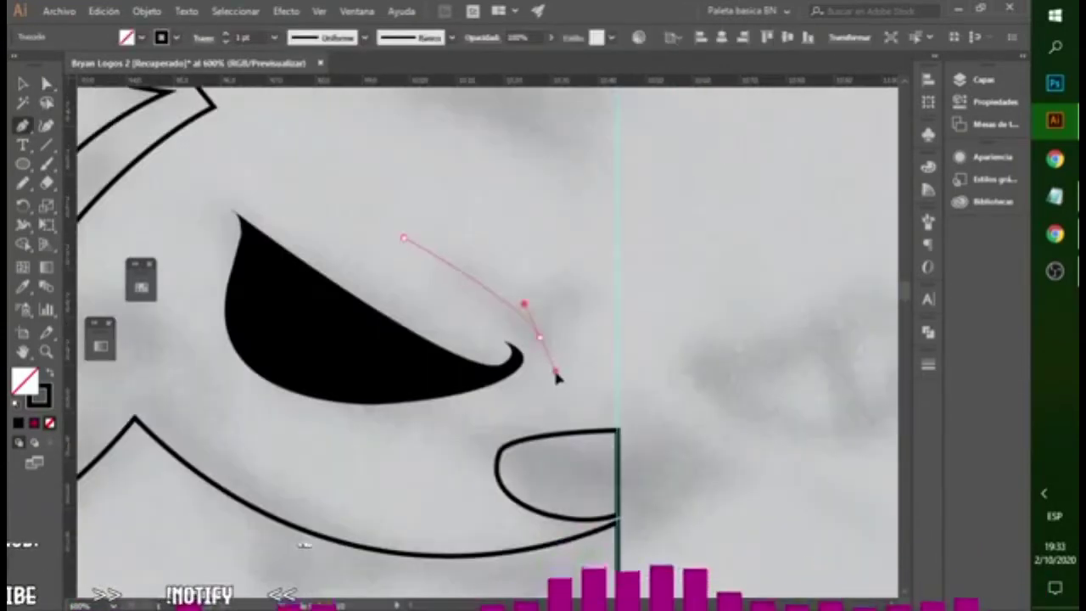
# - Trace the thin wavy eyebrow line above the eye as a closed outline with a pointed outer tip and hooked inner end
pyautogui.moveTo(556, 377); pyautogui.dragTo(591, 298)
pyautogui.scroll(2, 388, 240)
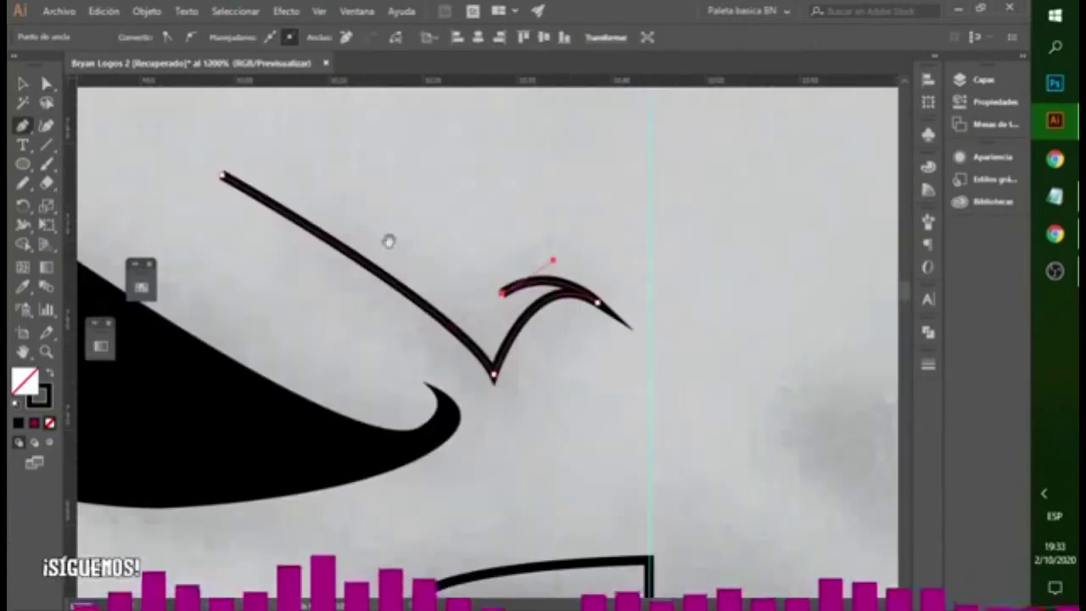
pyautogui.moveTo(388, 249); pyautogui.dragTo(492, 301)
pyautogui.moveTo(512, 222); pyautogui.dragTo(516, 226)
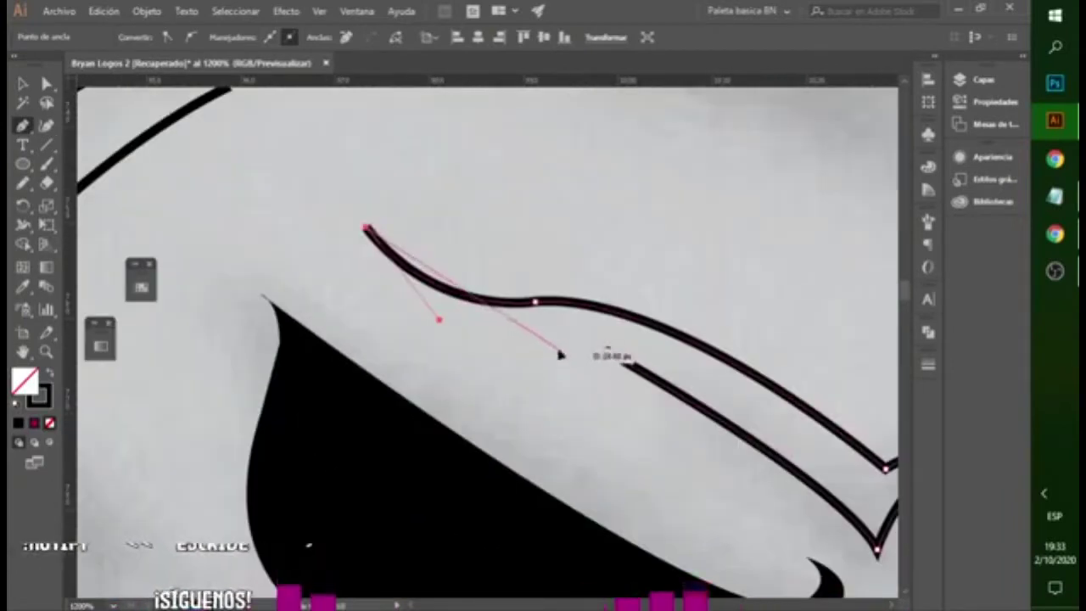
pyautogui.click(558, 348)
pyautogui.moveTo(604, 350); pyautogui.dragTo(649, 373)
pyautogui.press('v')
# - Duplicate the cheese hole circles and offset the copies slightly from the originals
pyautogui.scroll(-5, 650, 373)
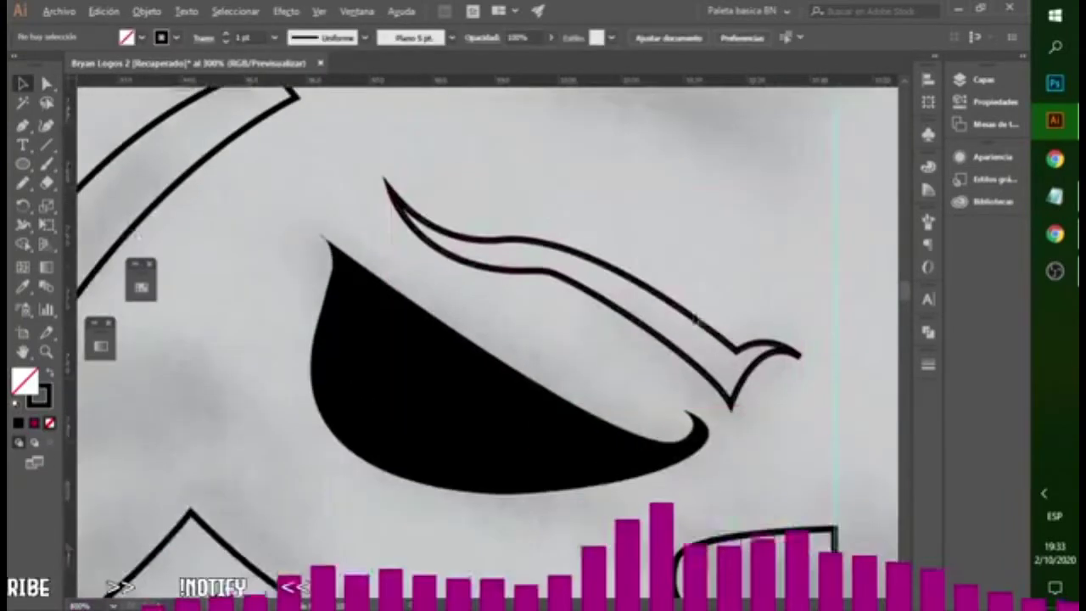
pyautogui.scroll(6, 331, 233)
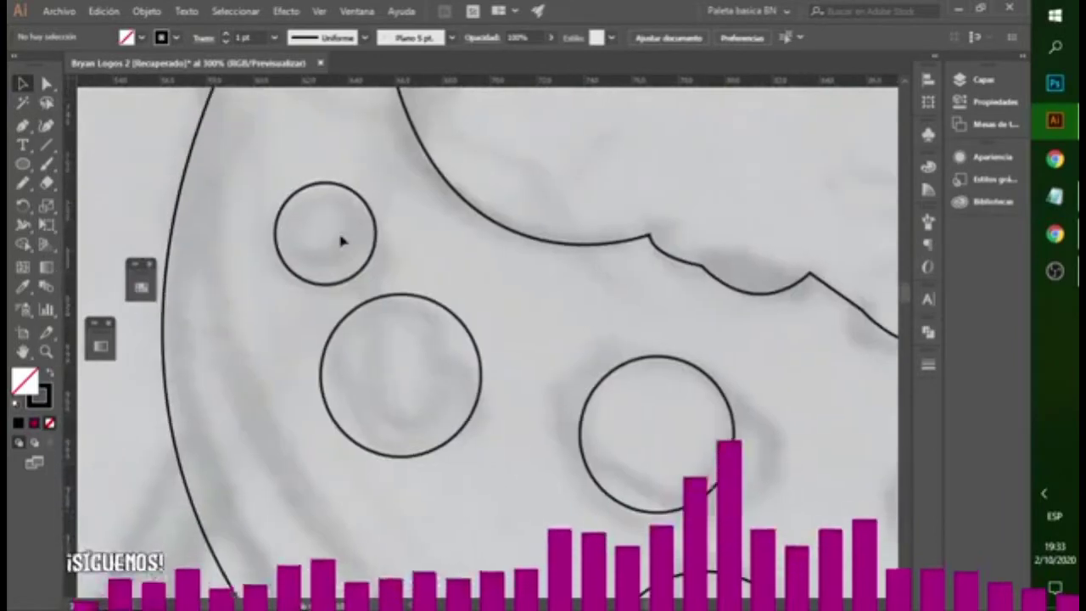
pyautogui.click(326, 230)
pyautogui.moveTo(374, 268); pyautogui.dragTo(481, 227)
pyautogui.moveTo(654, 169); pyautogui.dragTo(659, 173)
pyautogui.moveTo(696, 501); pyautogui.dragTo(703, 504)
pyautogui.scroll(-3, 419, 274)
pyautogui.click(414, 285)
# - Draw a large ellipse over the half cheese and fit its lower curve to the inner edge of the rind
pyautogui.scroll(-5, 414, 285)
pyautogui.press('l')
pyautogui.moveTo(303, 204); pyautogui.dragTo(539, 442)
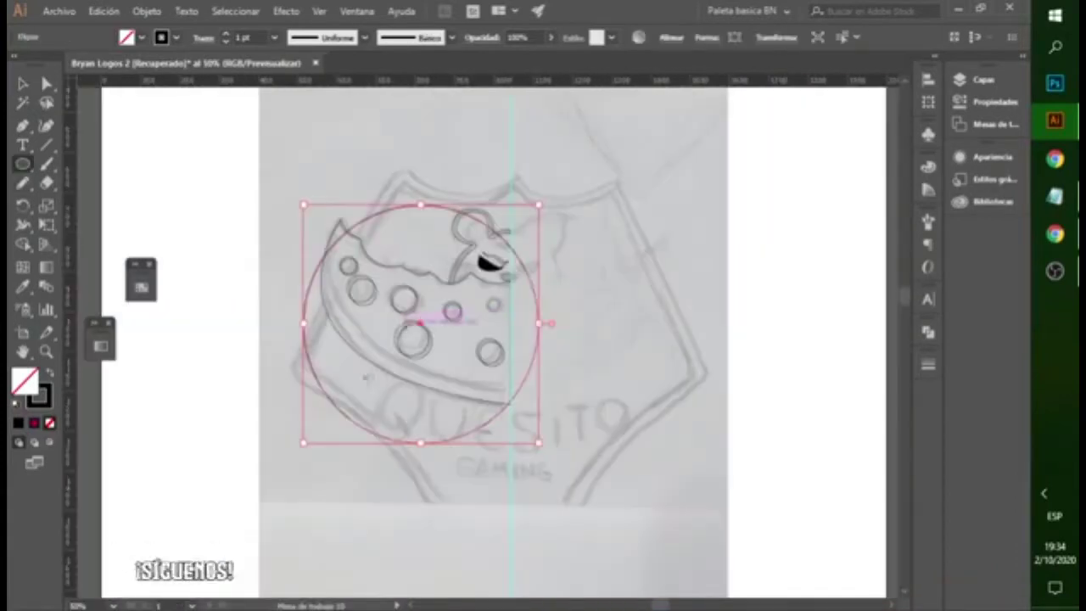
pyautogui.moveTo(538, 323); pyautogui.dragTo(545, 381)
pyautogui.scroll(3, 450, 353)
pyautogui.scroll(-2, 545, 381)
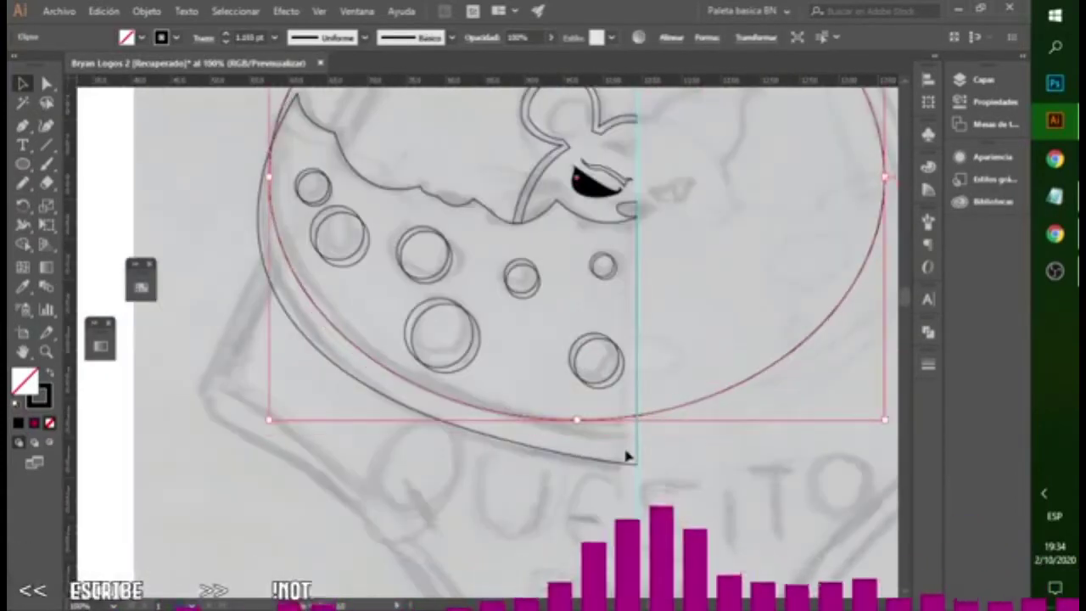
# - Remove the ellipse parts outside the half cheese with Shape Builder, leaving only the inner rind curve
pyautogui.hotkey('shift', 'm')
pyautogui.keyDown('alt'); pyautogui.click(792, 376); pyautogui.keyUp('alt')
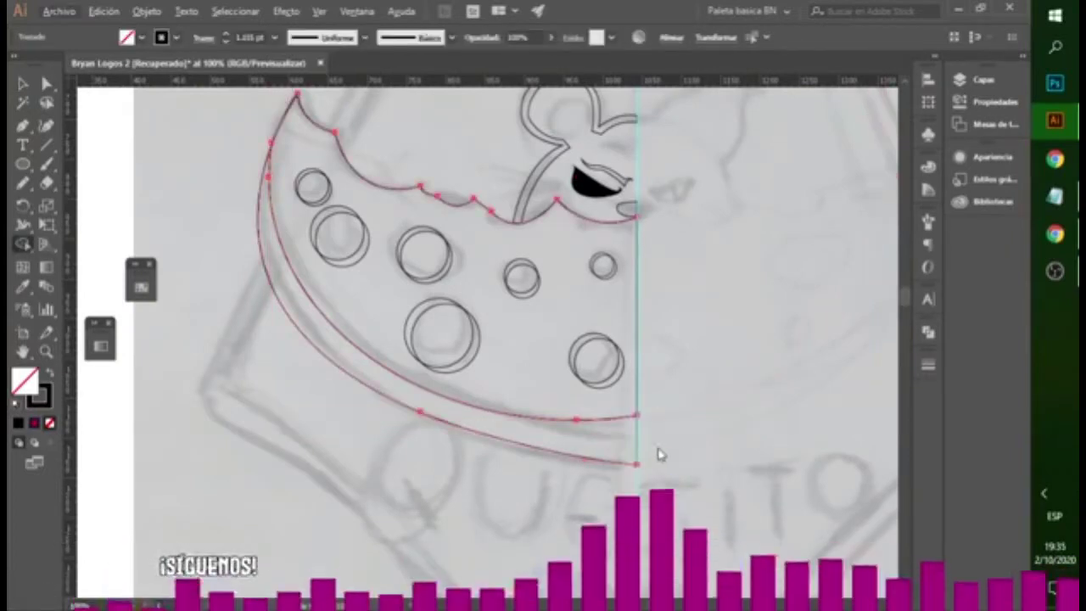
pyautogui.click(58, 11)
pyautogui.press('Escape')
pyautogui.press('v')
pyautogui.click(606, 466)
pyautogui.hotkey('ctrl', 'shift', 'a')
# - Merge the overlapping regions of the two leftmost cheese hole pairs with Shape Builder, leaving a crescent beside each circle
pyautogui.scroll(1, 286, 242)
pyautogui.press('q')
pyautogui.scroll(3, 376, 311)
pyautogui.hotkey('ctrl', 'a')
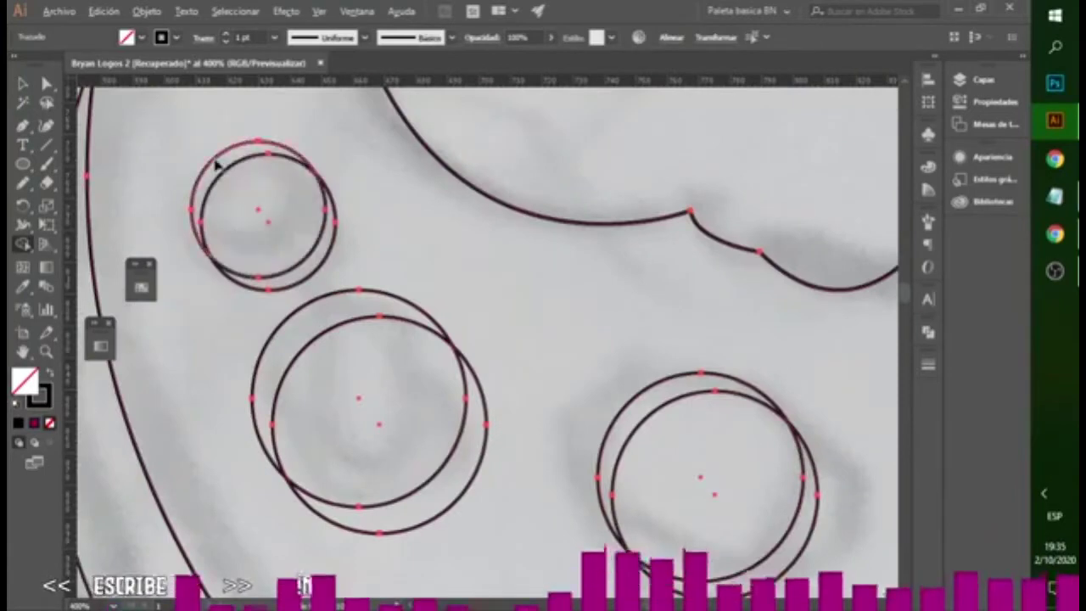
pyautogui.moveTo(213, 174)
pyautogui.mouseDown()
pyautogui.moveTo(497, 424)
pyautogui.moveTo(242, 203)
pyautogui.mouseUp()
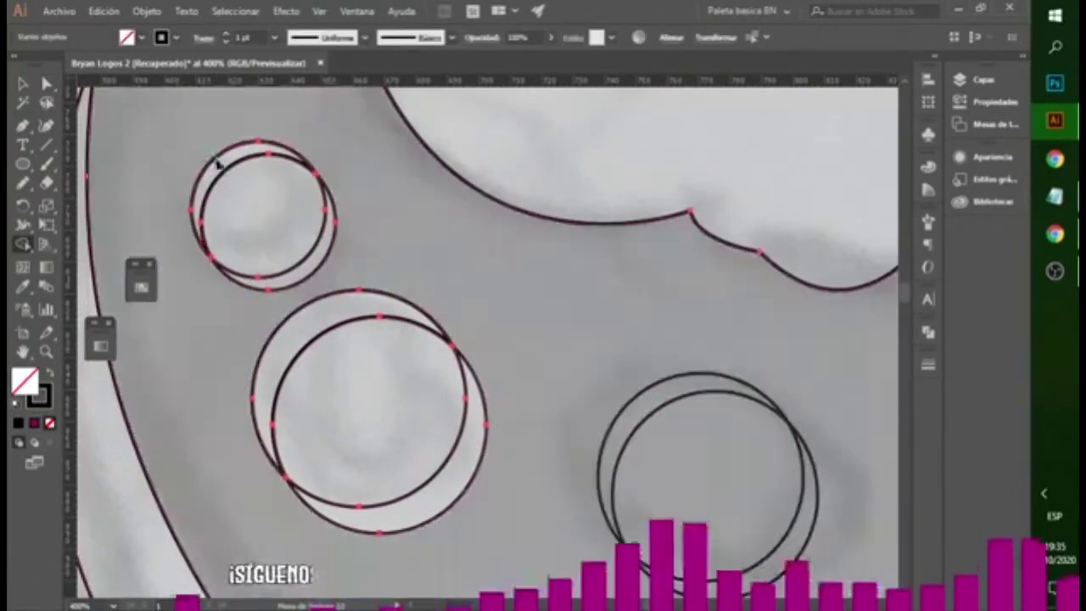
# - Build the same circle and crescent shapes from the remaining cheese hole pairs with Shape Builder
pyautogui.scroll(-3, 242, 203)
pyautogui.scroll(-2, 467, 320)
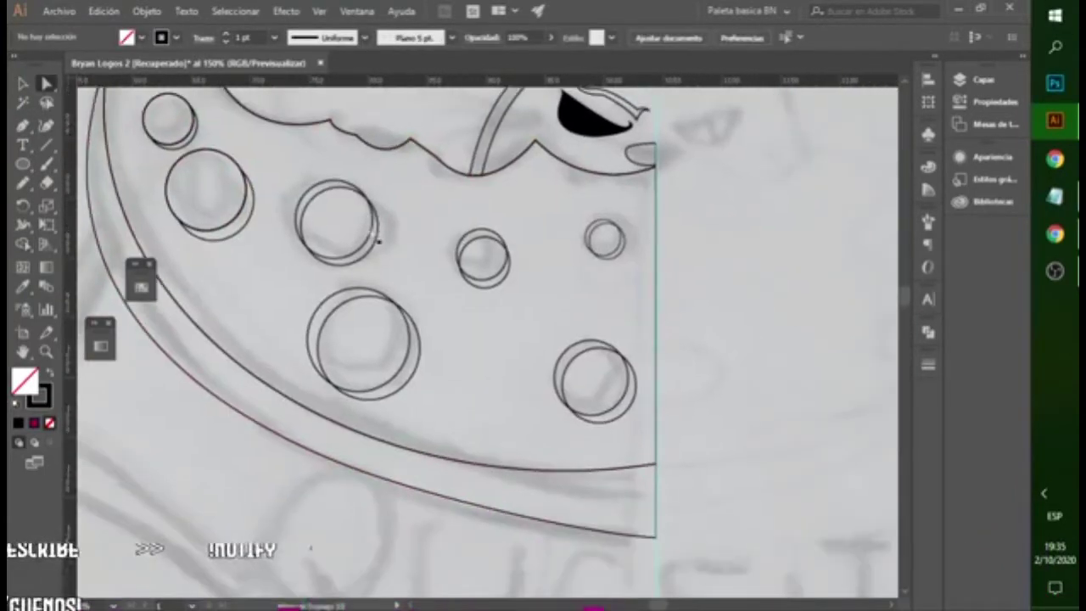
pyautogui.scroll(2, 356, 250)
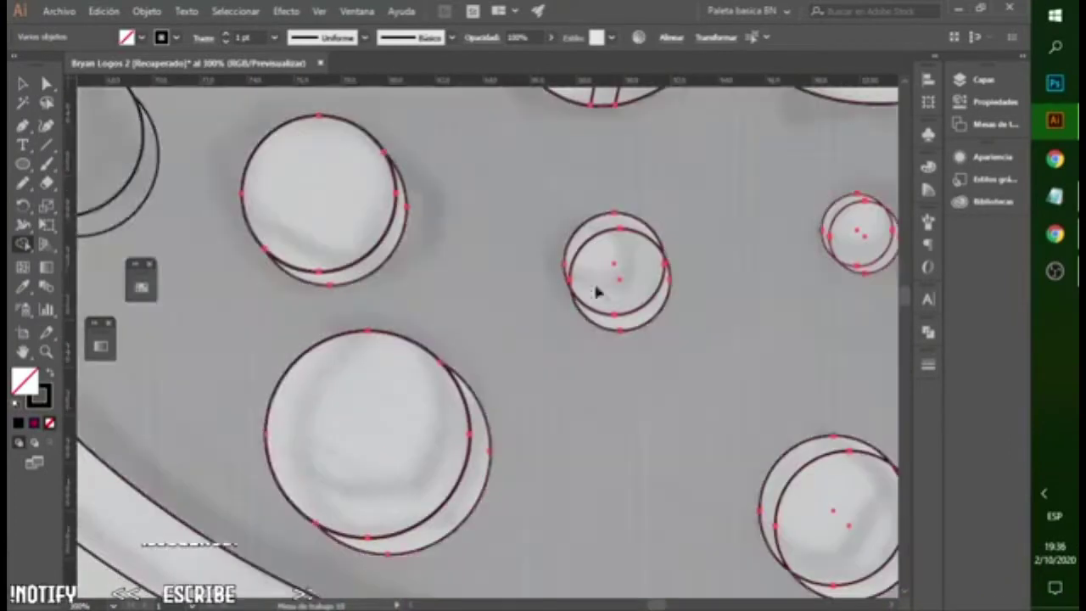
pyautogui.scroll(-5, 657, 398)
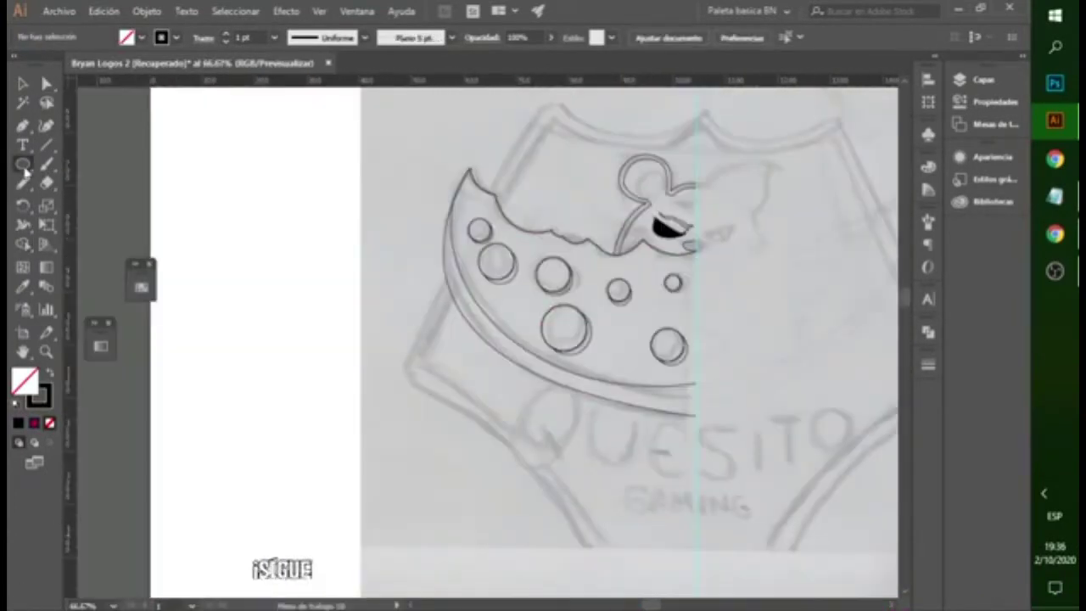
# - Draw an orange square beside the sketch and duplicate it as colour samples with an adjusted colour
pyautogui.press('v')
pyautogui.click(141, 287)
pyautogui.click(182, 326)
pyautogui.moveTo(253, 230); pyautogui.dragTo(311, 260)
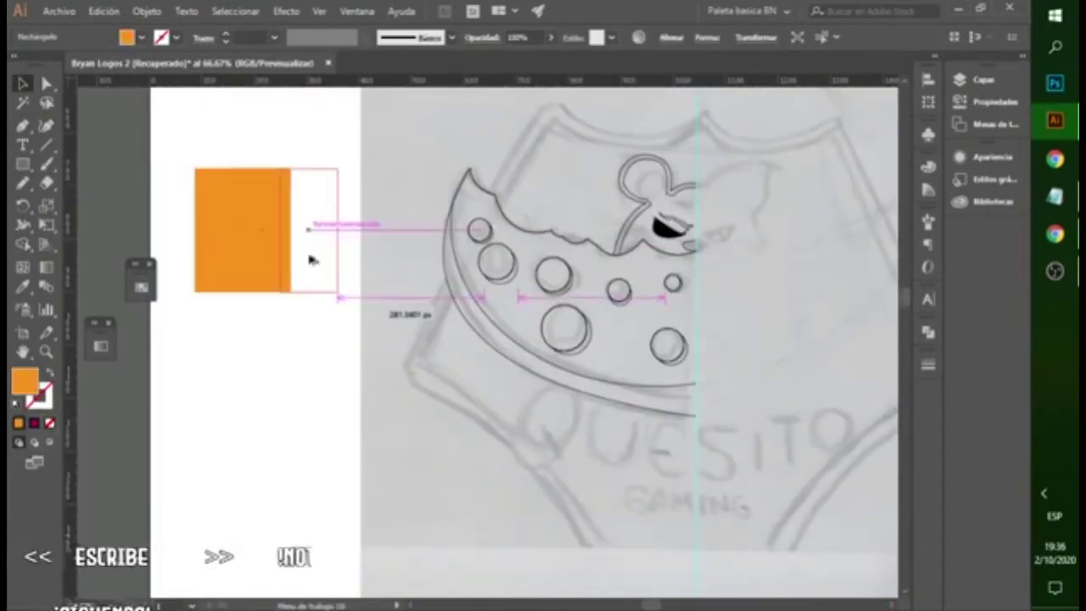
pyautogui.press('F6')
pyautogui.moveTo(826, 216); pyautogui.dragTo(846, 219)
pyautogui.hotkey('ctrl', 'd')
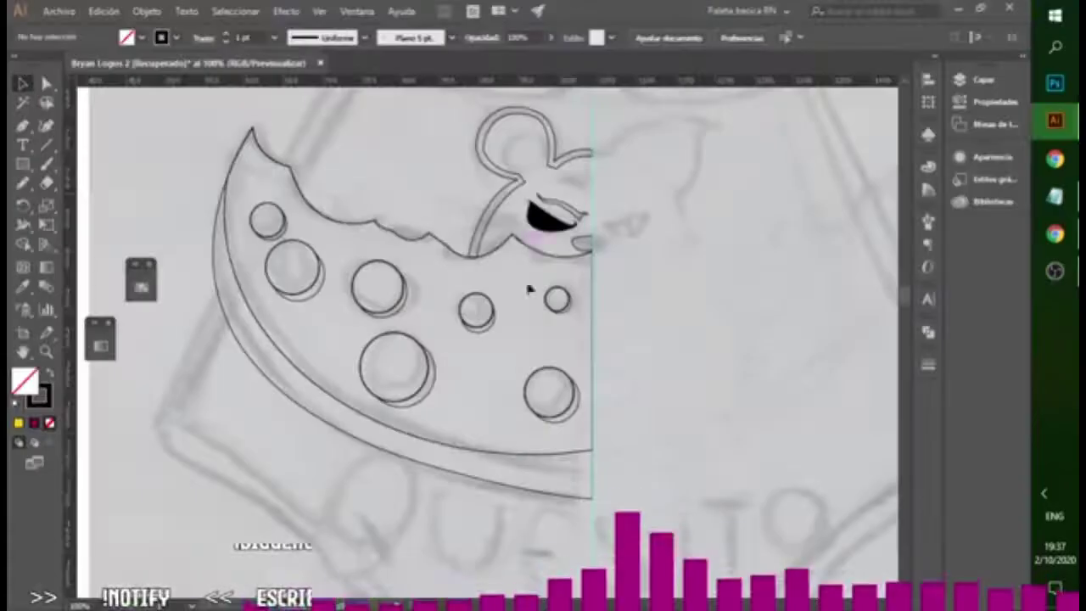
# - Extend the mouse's inner contour from its lower cheek corner with a straight base line to the vertical guide
pyautogui.scroll(3, 547, 218)
pyautogui.scroll(2, 286, 424)
pyautogui.click(286, 422)
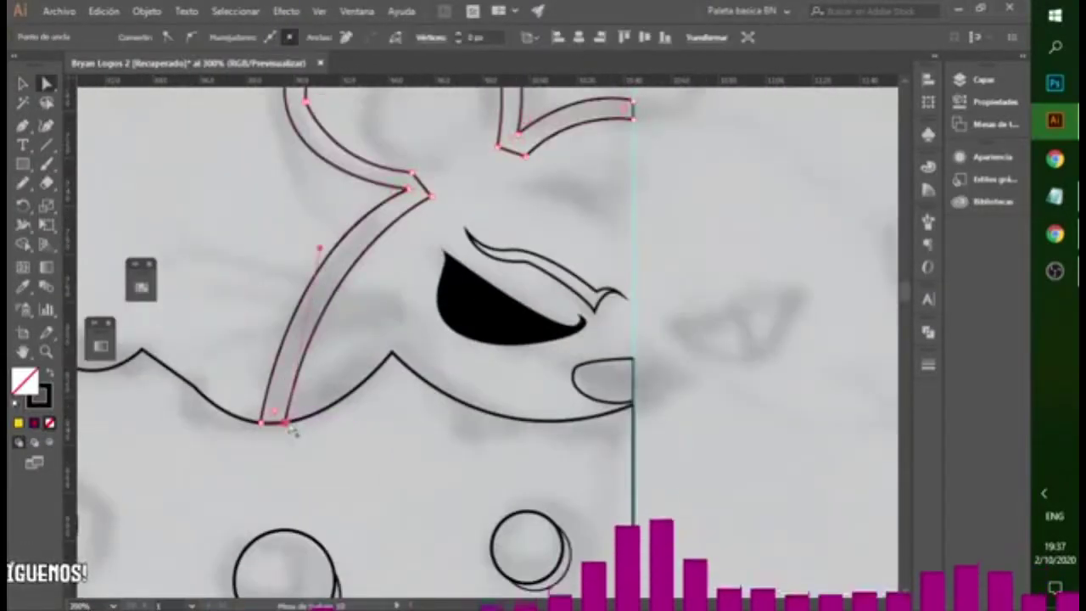
pyautogui.press('p')
pyautogui.click(286, 423)
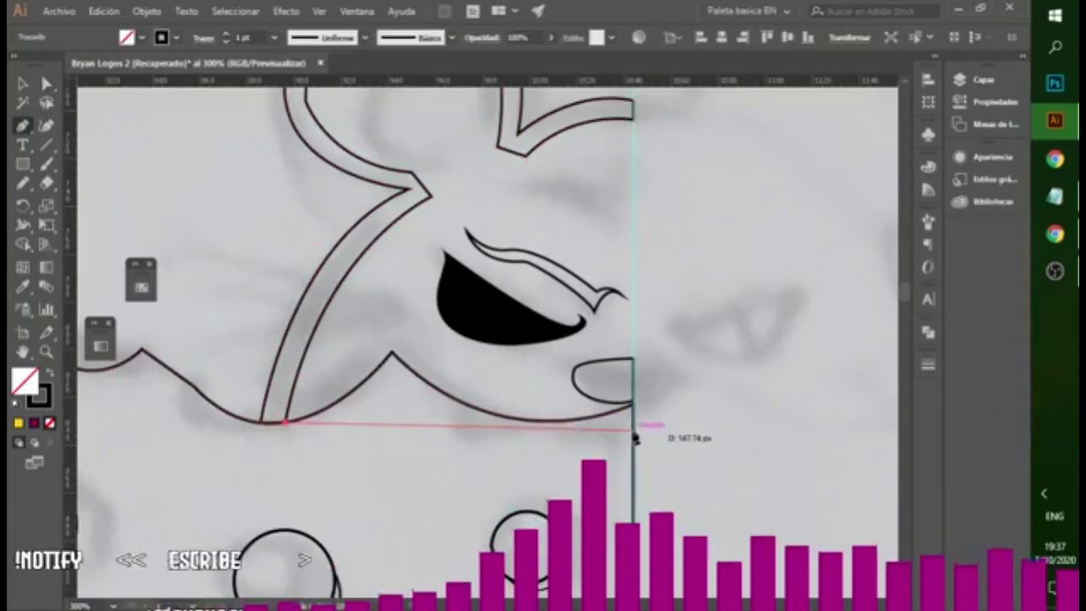
pyautogui.click(632, 424)
# - Delete the segment joining the forehead's two contours at the guide and close the inner contour along the guide
pyautogui.scroll(2, 606, 169)
pyautogui.press('a')
pyautogui.click(604, 161)
pyautogui.scroll(5, 605, 159)
pyautogui.moveTo(577, 242); pyautogui.dragTo(582, 298)
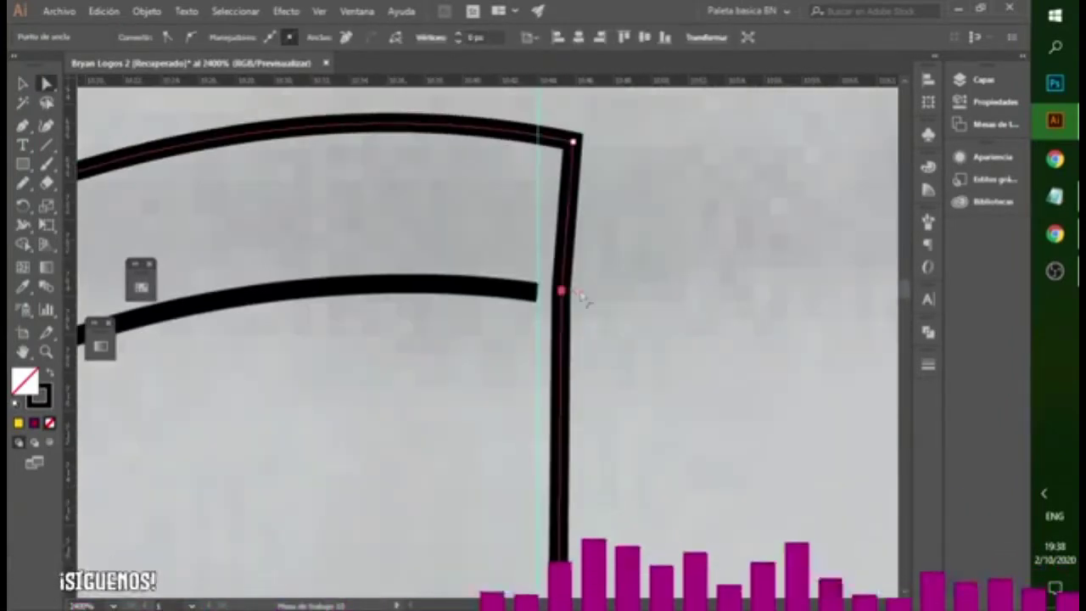
pyautogui.hotkey('ctrl', 'z')
pyautogui.click(537, 289)
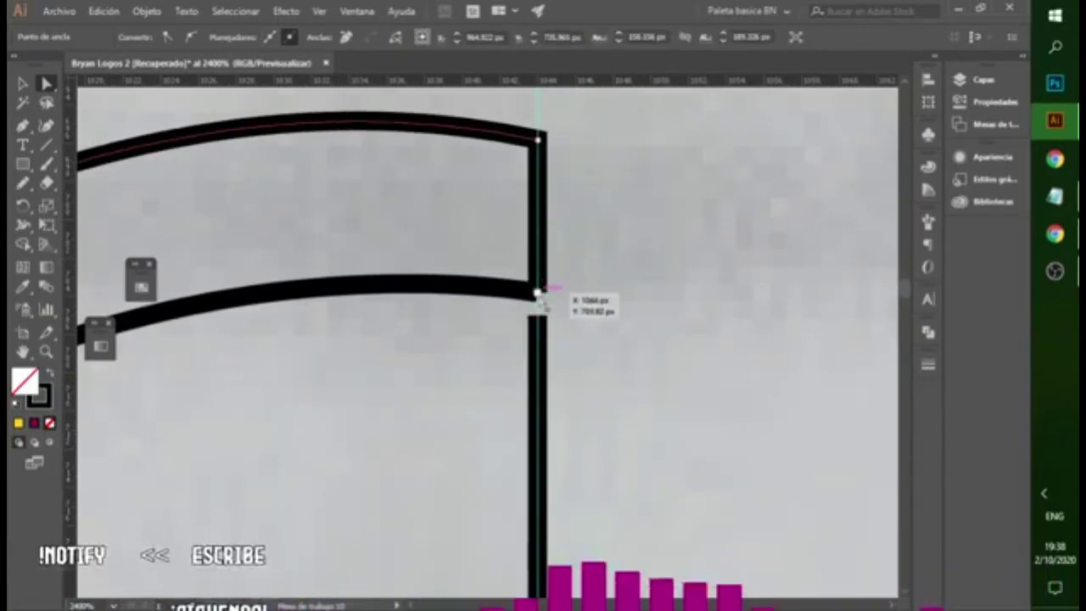
pyautogui.press('Delete')
pyautogui.press('p')
pyautogui.scroll(-1, 538, 288)
pyautogui.click(534, 268)
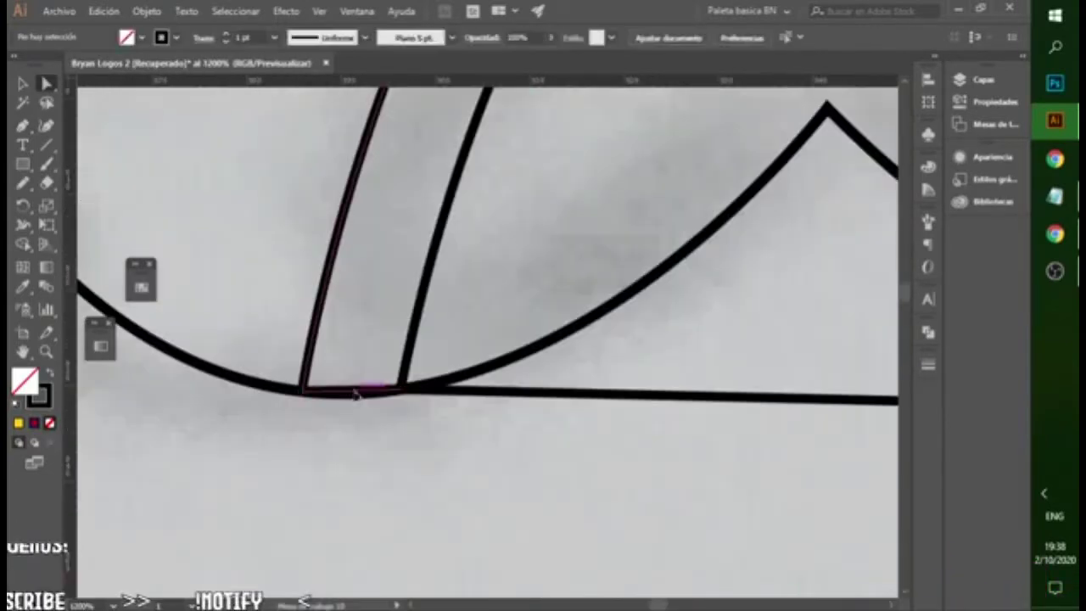
# - Separate the two cheek contours at the bitten edge and extend the inner contour's lower corner just below that edge
pyautogui.click(384, 378)
pyautogui.moveTo(399, 391); pyautogui.dragTo(405, 359)
pyautogui.scroll(-1, 461, 382)
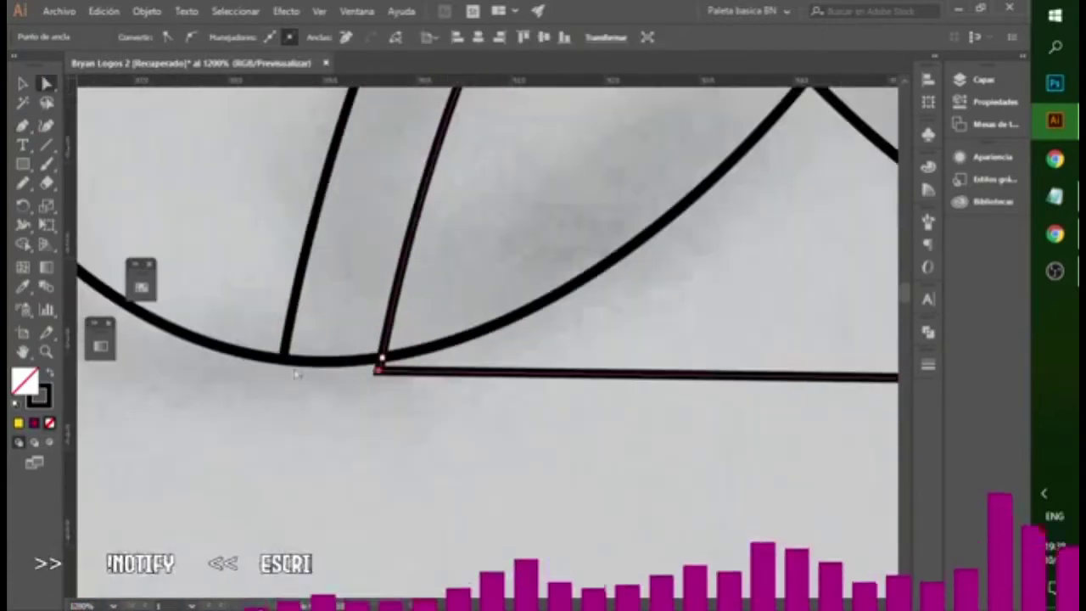
# - Extend the outer contour below the bitten edge, add its base line, and close it at the forehead slightly past the guide
pyautogui.click(284, 367)
pyautogui.scroll(2, 283, 364)
pyautogui.press('p')
pyautogui.click(332, 310)
pyautogui.scroll(-8, 375, 443)
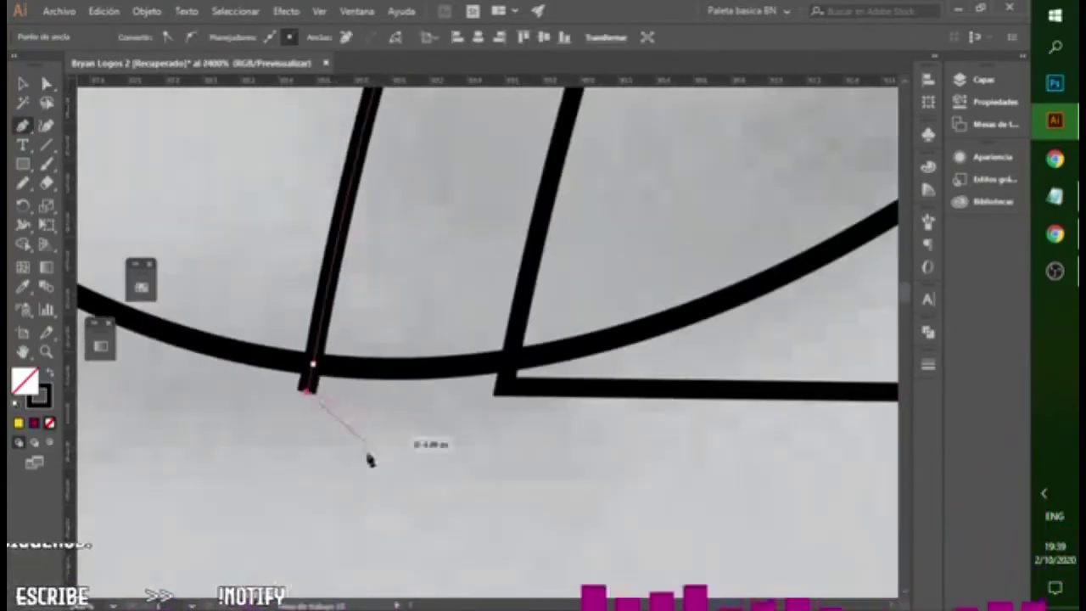
pyautogui.click(547, 413)
pyautogui.moveTo(551, 255); pyautogui.dragTo(533, 361)
pyautogui.click(529, 183)
pyautogui.click(517, 182)
# - Swap the fill and stroke of the mouse head's outer contour to make it solid black
pyautogui.press('v')
pyautogui.click(556, 204)
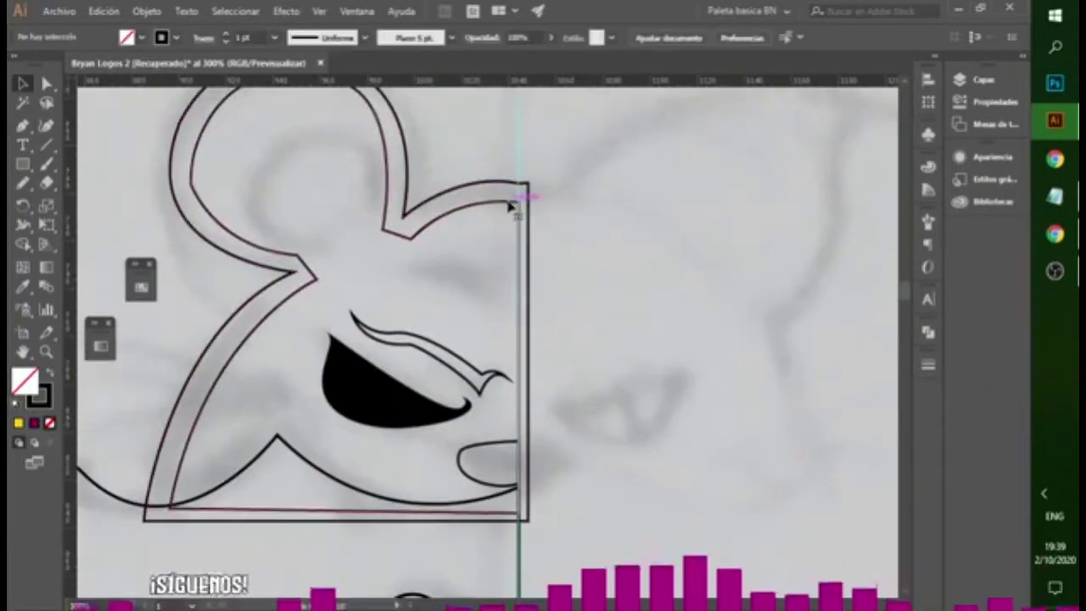
pyautogui.click(517, 201)
pyautogui.click(50, 376)
pyautogui.scroll(-1, 257, 315)
# - Try to mirror a copy of the black half head
pyautogui.rightClick(436, 296)
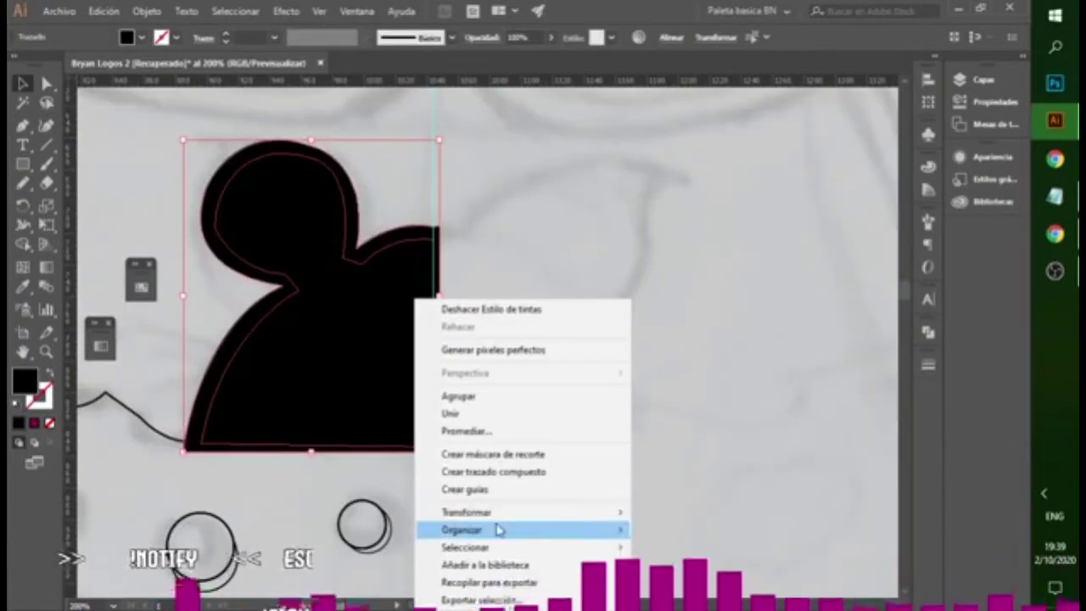
pyautogui.click(382, 332)
pyautogui.moveTo(364, 332); pyautogui.dragTo(243, 211)
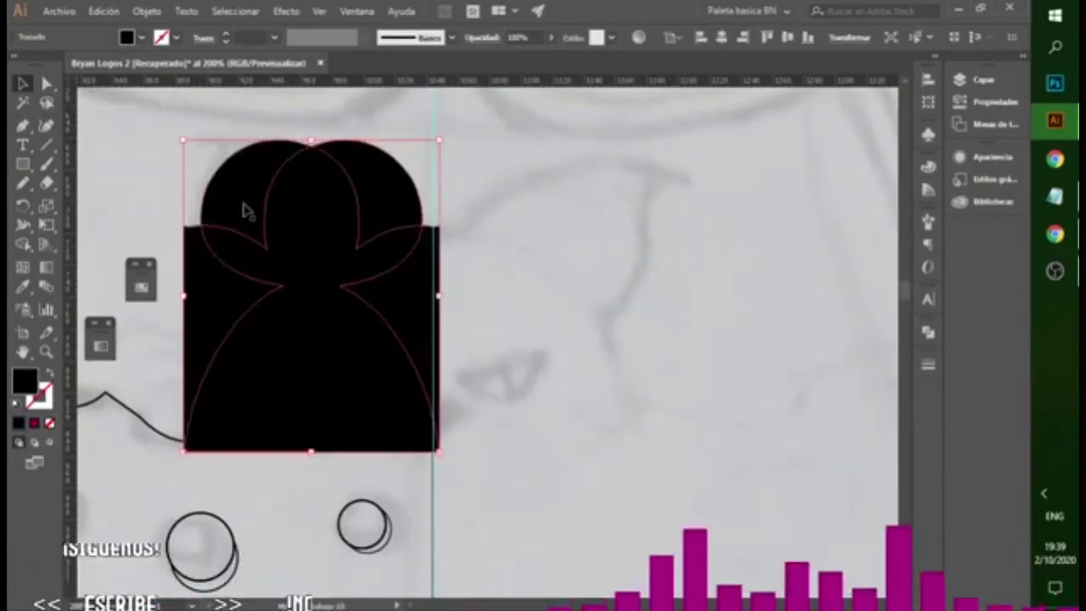
pyautogui.hotkey('ctrl', 'z')
# - Reflect a copy of the black half head and align it edge to edge with the original in outline view
pyautogui.rightClick(363, 296)
pyautogui.moveTo(475, 507)
pyautogui.click(644, 430)
pyautogui.click(439, 410)
pyautogui.moveTo(438, 399); pyautogui.dragTo(489, 346)
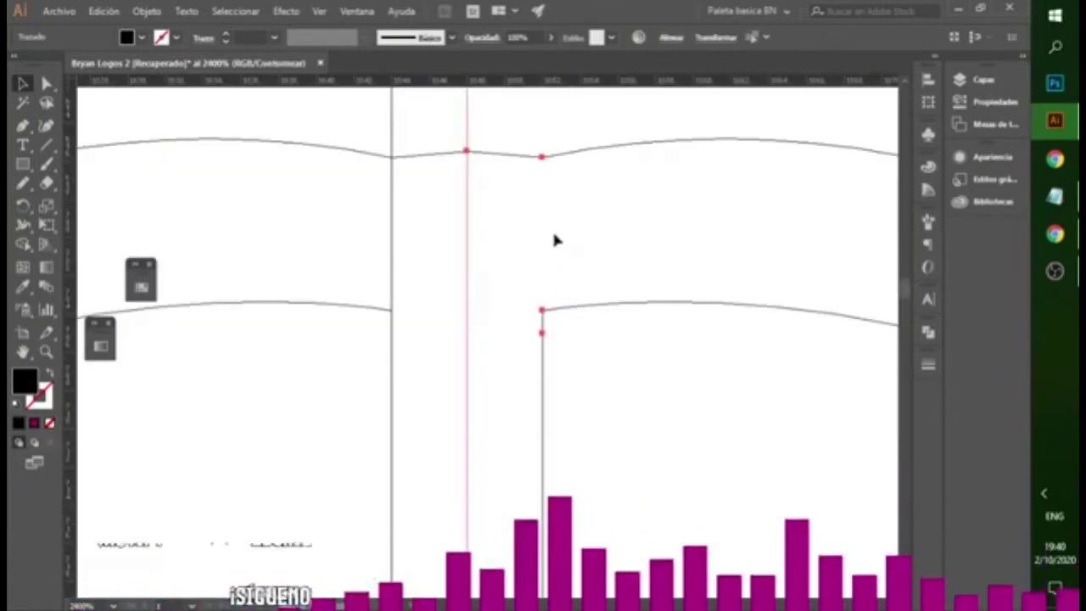
pyautogui.moveTo(542, 158); pyautogui.dragTo(560, 158)
pyautogui.hotkey('ctrl', 'z')
pyautogui.scroll(-3, 560, 162)
pyautogui.moveTo(511, 444); pyautogui.dragTo(497, 267)
pyautogui.scroll(2, 448, 233)
pyautogui.keyDown('shift'); pyautogui.click(446, 229); pyautogui.keyUp('shift')
pyautogui.hotkey('ctrl', 'y')
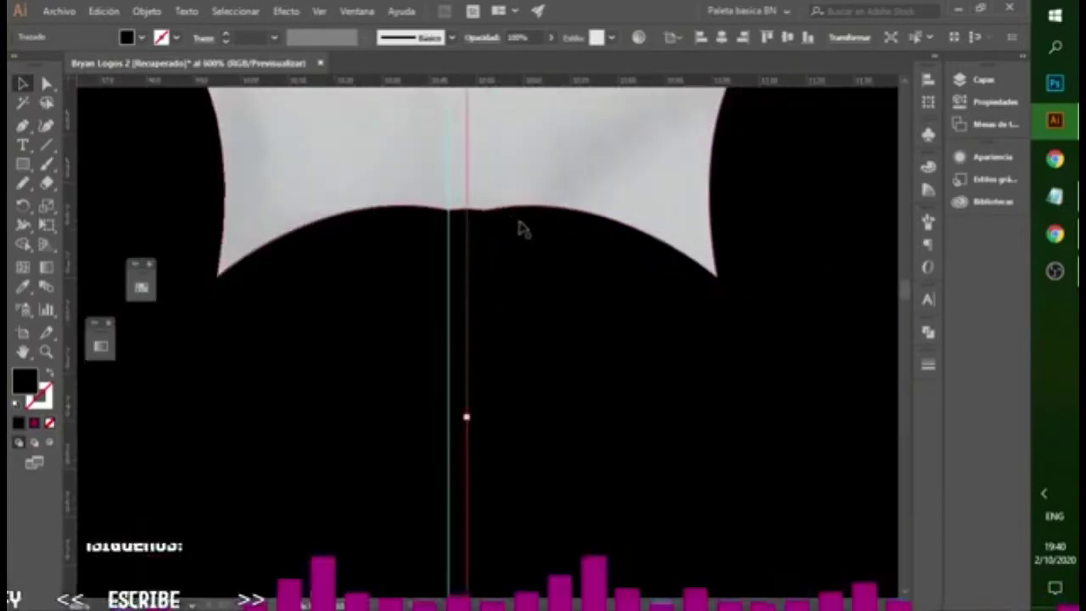
# - Select both halves of the black mouse head and combine them into one shape
pyautogui.scroll(-5, 521, 230)
pyautogui.click(735, 284)
pyautogui.keyDown('shift'); pyautogui.click(470, 348); pyautogui.keyUp('shift')
pyautogui.scroll(2, 469, 348)
pyautogui.scroll(1, 469, 348)
pyautogui.rightClick(395, 368)
pyautogui.click(394, 318)
pyautogui.click(449, 420)
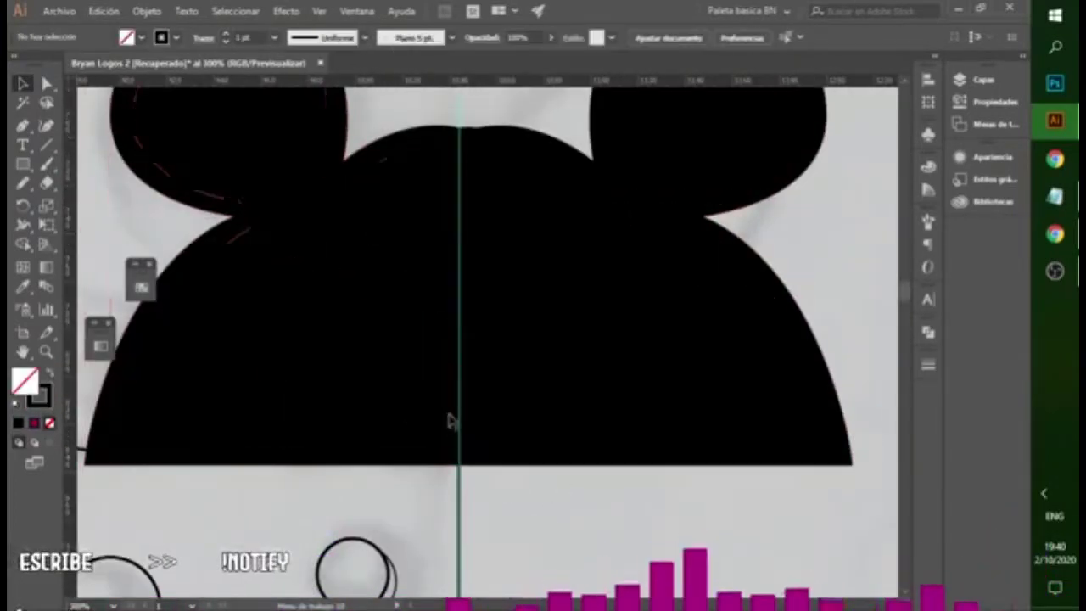
# - Examine the centre seam between the two black mouse head halves in outline and preview modes
pyautogui.click(399, 308)
pyautogui.moveTo(453, 413); pyautogui.dragTo(584, 348)
pyautogui.hotkey('ctrl', 'y')
pyautogui.scroll(4, 458, 268)
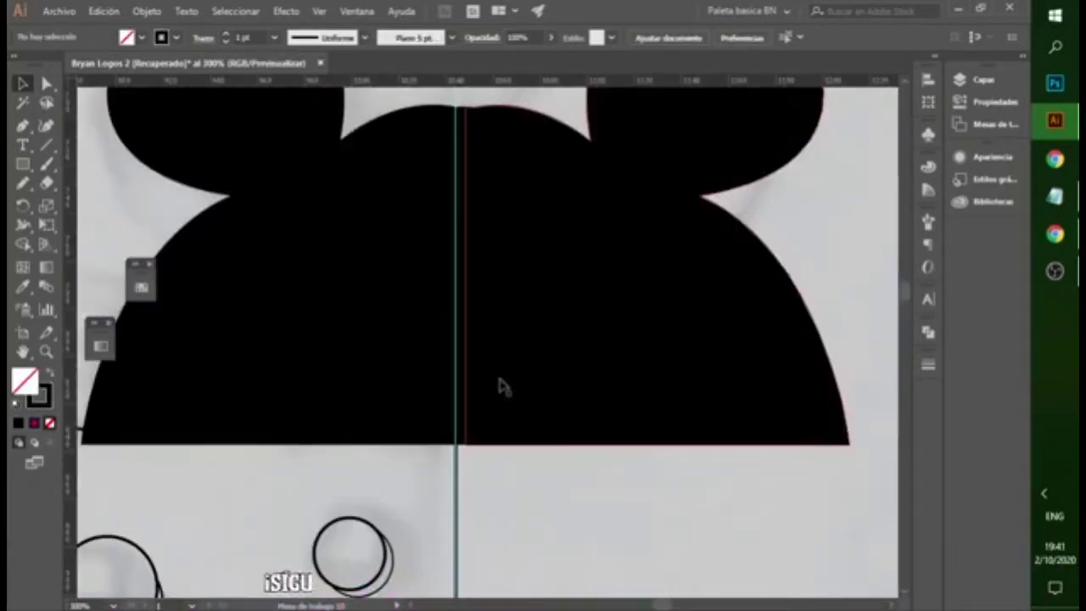
pyautogui.hotkey('ctrl', 'y')
pyautogui.hotkey('ctrl', 'y')
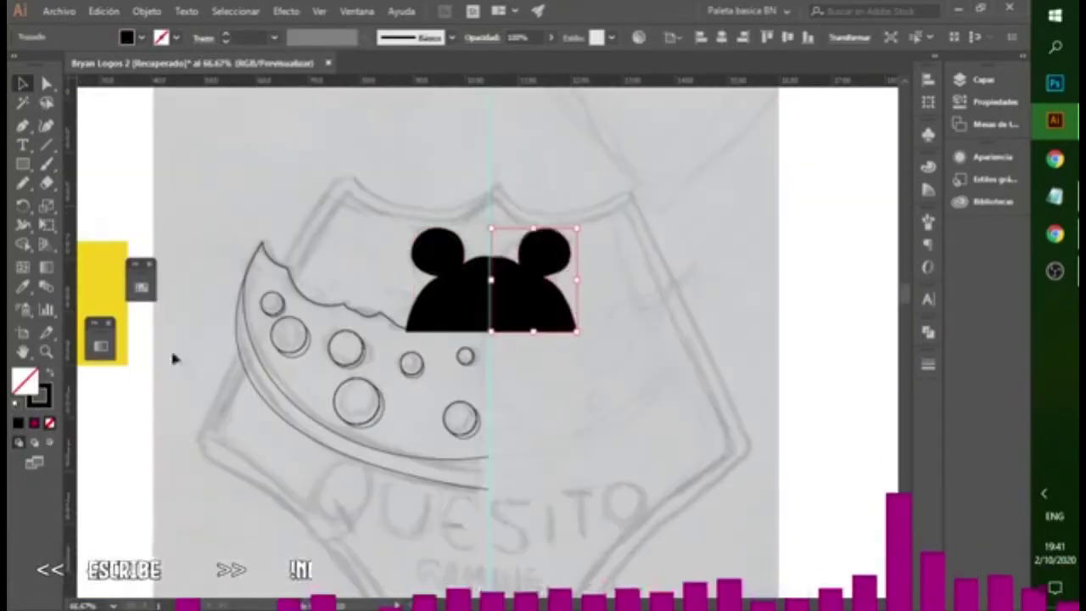
# - Give the mouse head's inner half contour a solid black fill without a stroke and select it for point editing
pyautogui.click(621, 274)
pyautogui.click(286, 339)
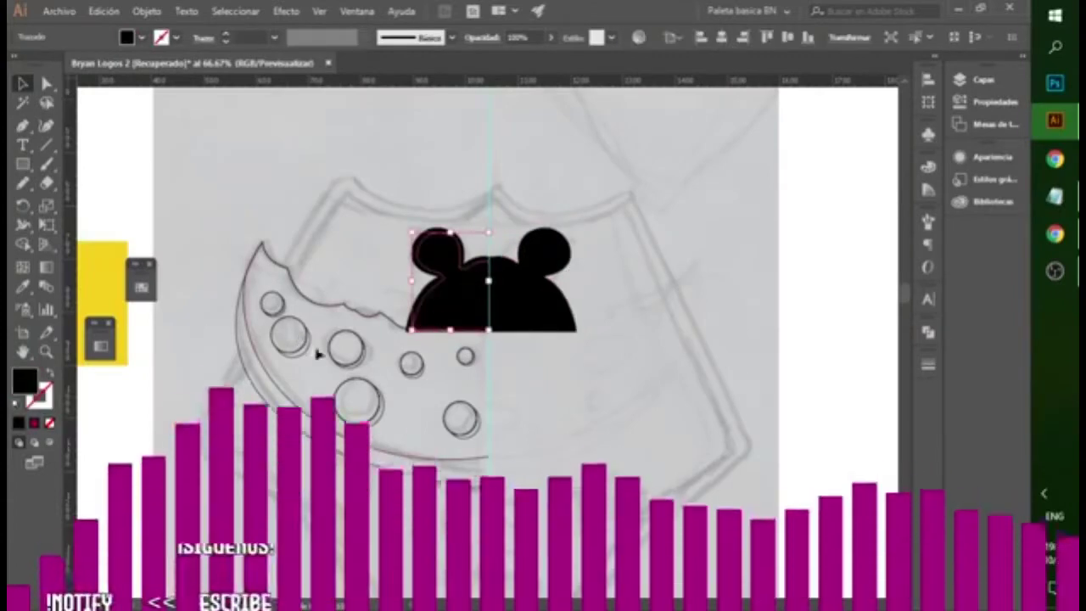
pyautogui.click(625, 362)
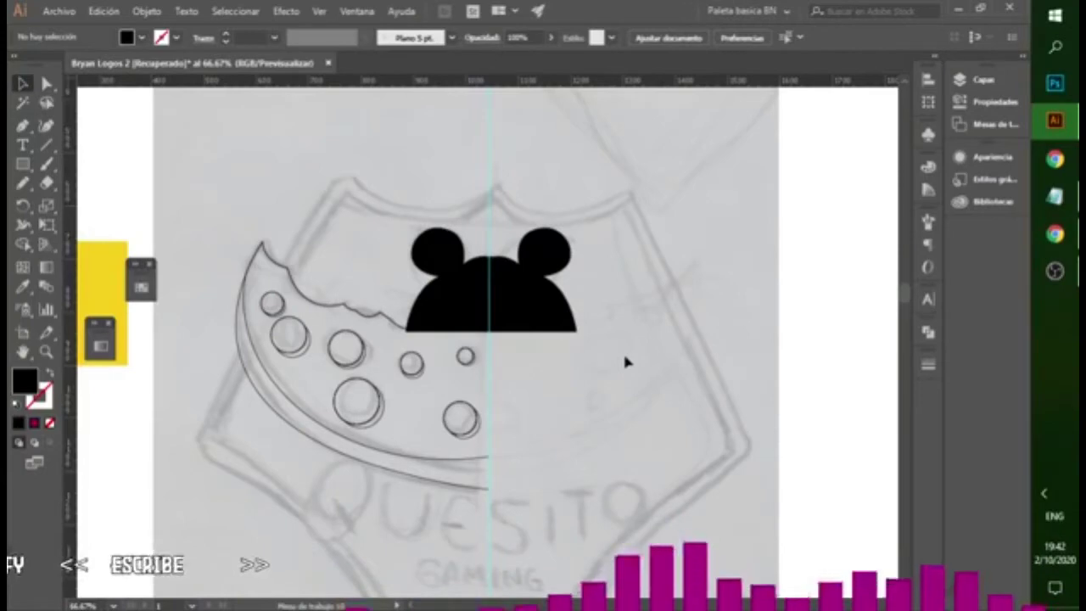
pyautogui.press('a')
pyautogui.scroll(2, 469, 285)
pyautogui.click(456, 296)
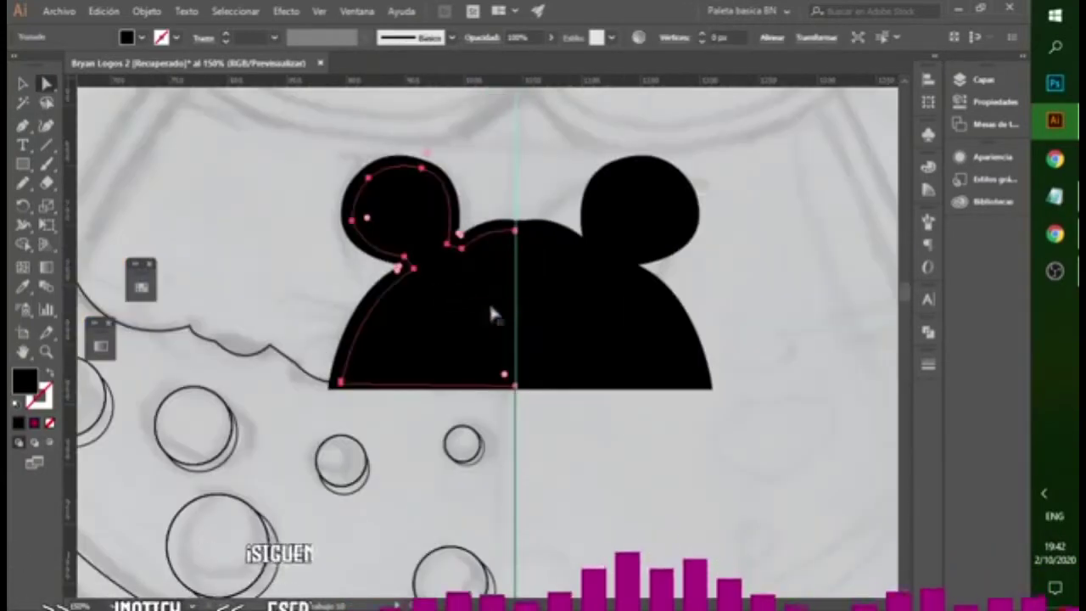
# - Change the stacking order of the black head's right half and compare the inner and outer contours in outline view
pyautogui.click(575, 306)
pyautogui.hotkey('ctrl', '+')
pyautogui.hotkey('ctrl', '+')
pyautogui.rightClick(626, 247)
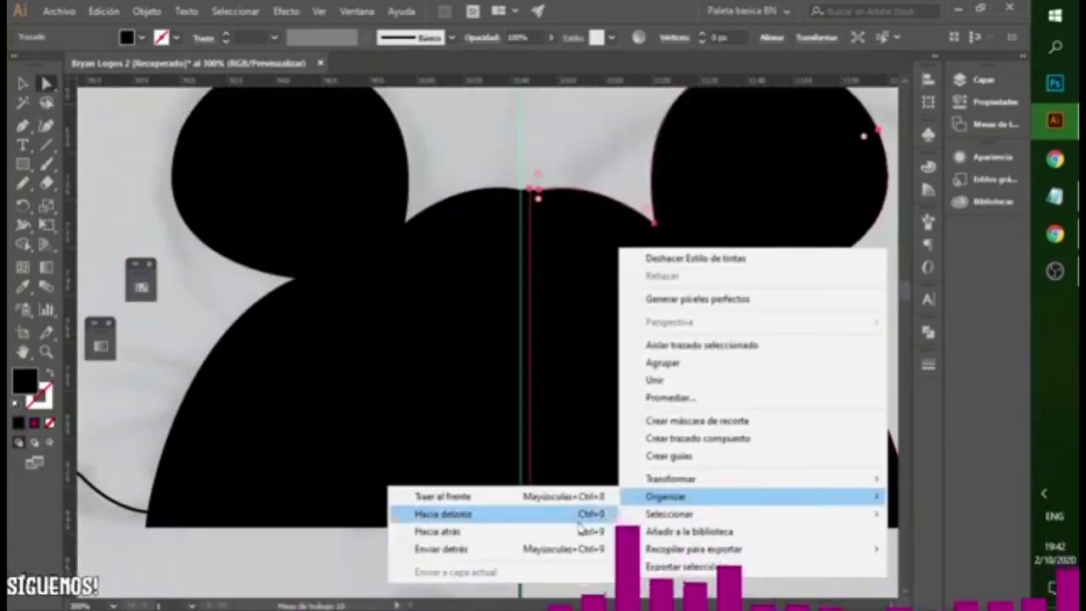
pyautogui.click(568, 203)
pyautogui.hotkey('ctrl', '+')
pyautogui.hotkey('ctrl', '+')
pyautogui.hotkey('ctrl', '+')
pyautogui.hotkey('ctrl', '+')
pyautogui.hotkey('ctrl', 'y')
pyautogui.hotkey('ctrl', '-')
pyautogui.hotkey('ctrl', '-')
pyautogui.hotkey('ctrl', '-')
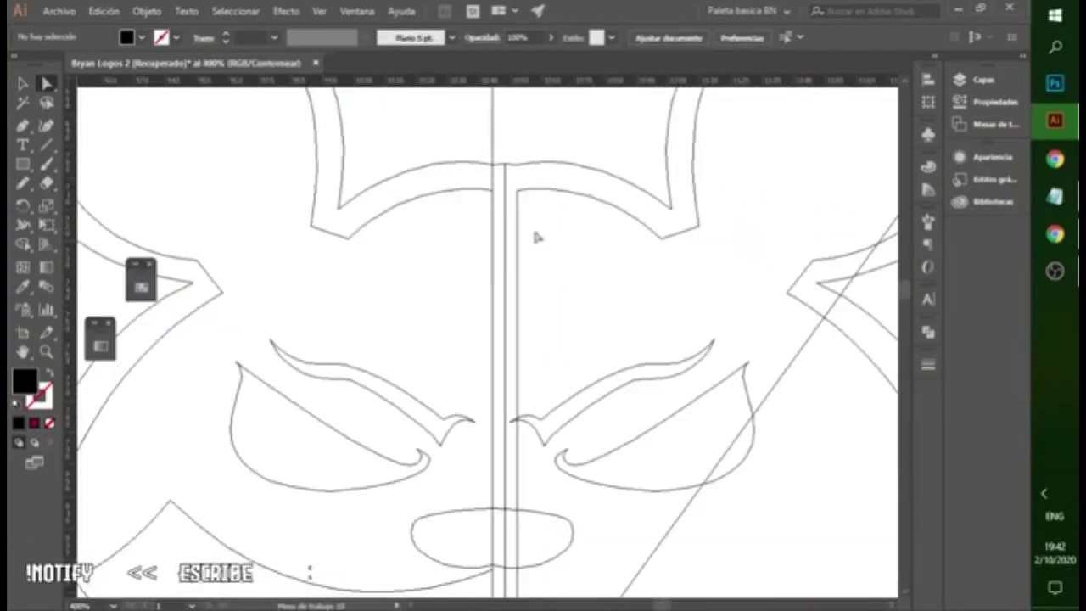
# - Line up the mirrored mouse head halves on the vertical centre guide in outline view and bring up the Pathfinder options
pyautogui.hotkey('ctrl', '+')
pyautogui.hotkey('ctrl', '+')
pyautogui.moveTo(503, 215); pyautogui.dragTo(449, 218)
pyautogui.hotkey('ctrl', '-')
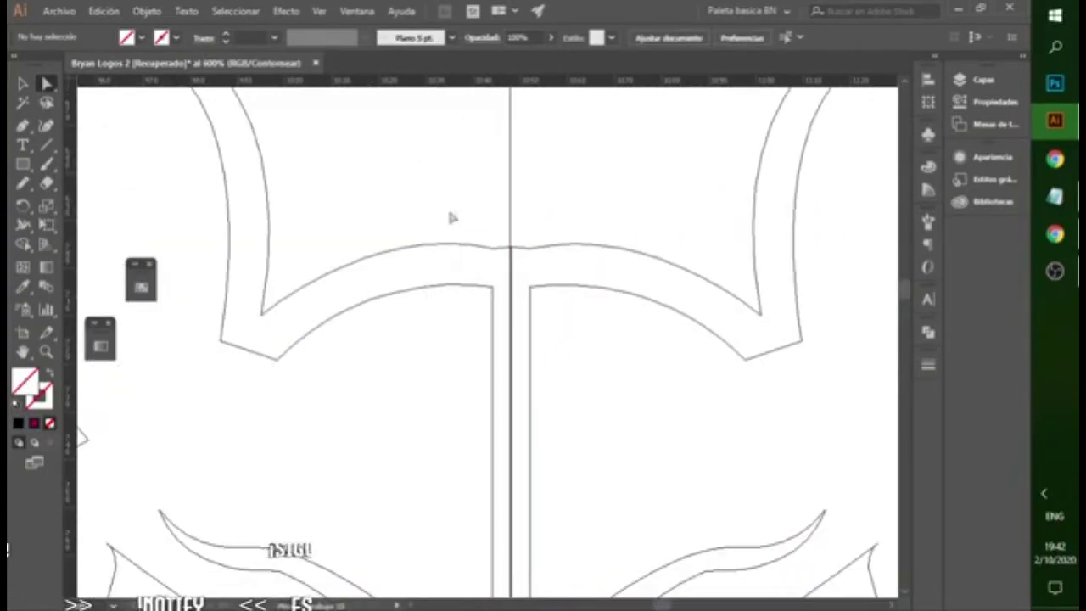
pyautogui.hotkey('ctrl', 'y')
pyautogui.hotkey('shift', 'ctrl', 'F9')
pyautogui.hotkey('ctrl', '-')
pyautogui.hotkey('ctrl', '-')
pyautogui.hotkey('ctrl', '-')
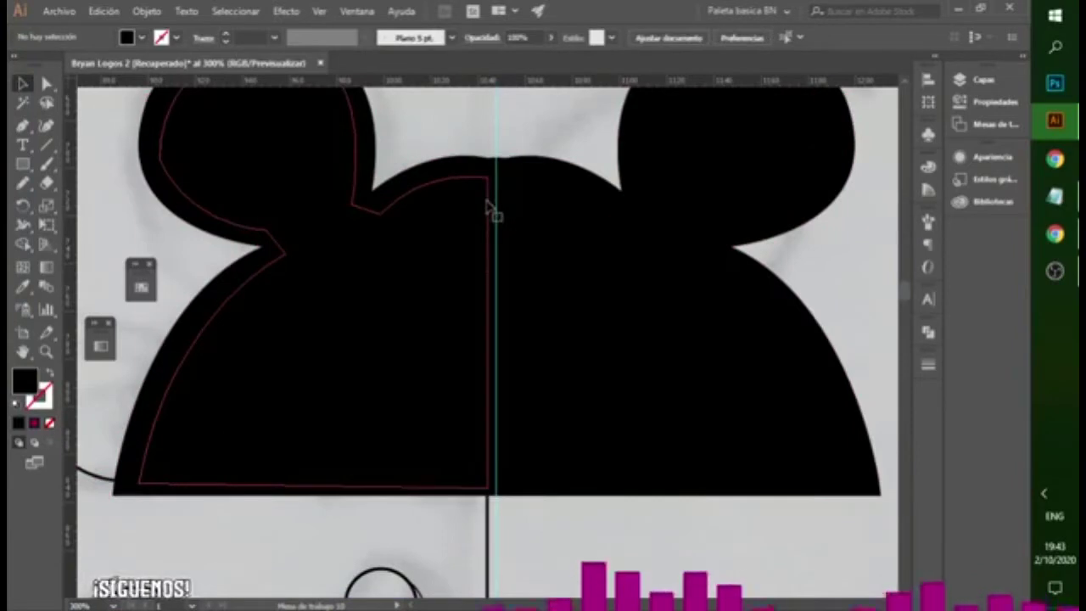
# - Join the two inner head contours across the centre guide at their upper and lower anchor points with the Pen tool
pyautogui.scroll(3, 490, 210)
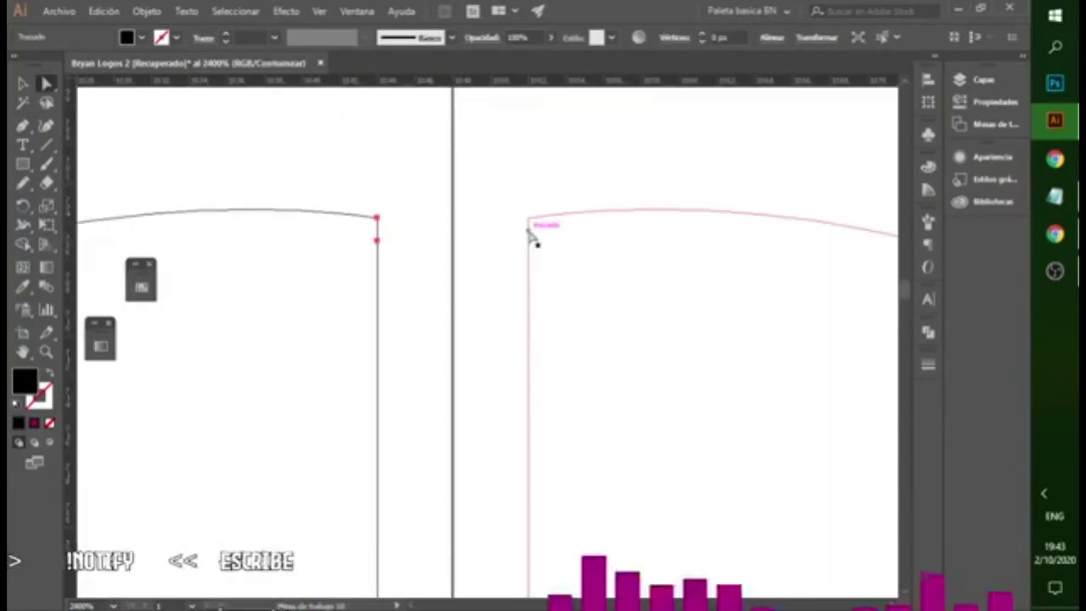
pyautogui.moveTo(534, 232); pyautogui.dragTo(506, 236)
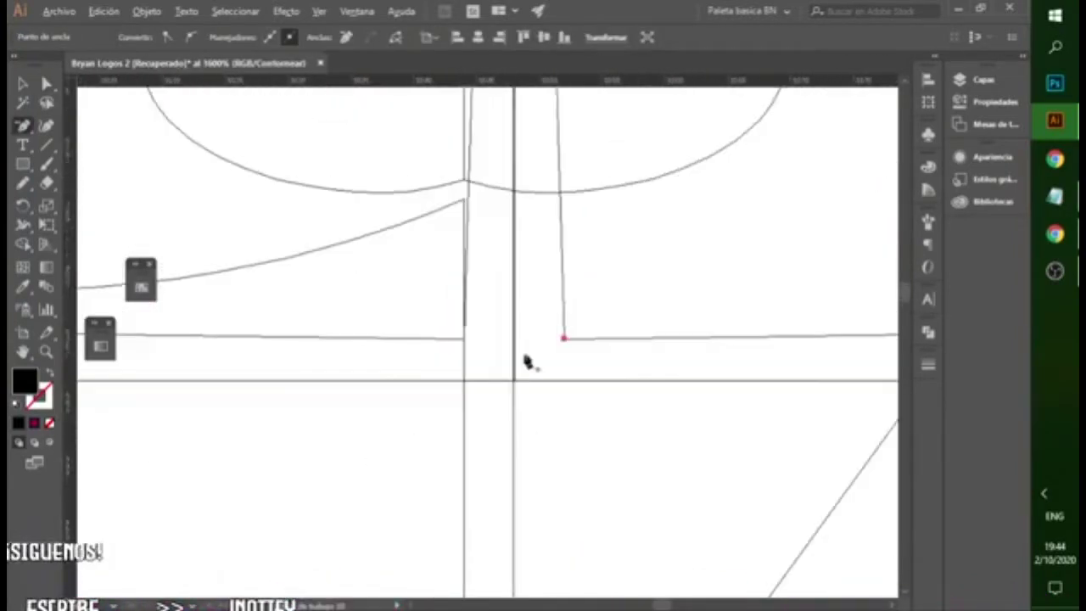
pyautogui.moveTo(526, 359); pyautogui.dragTo(481, 359)
pyautogui.scroll(-8, 514, 346)
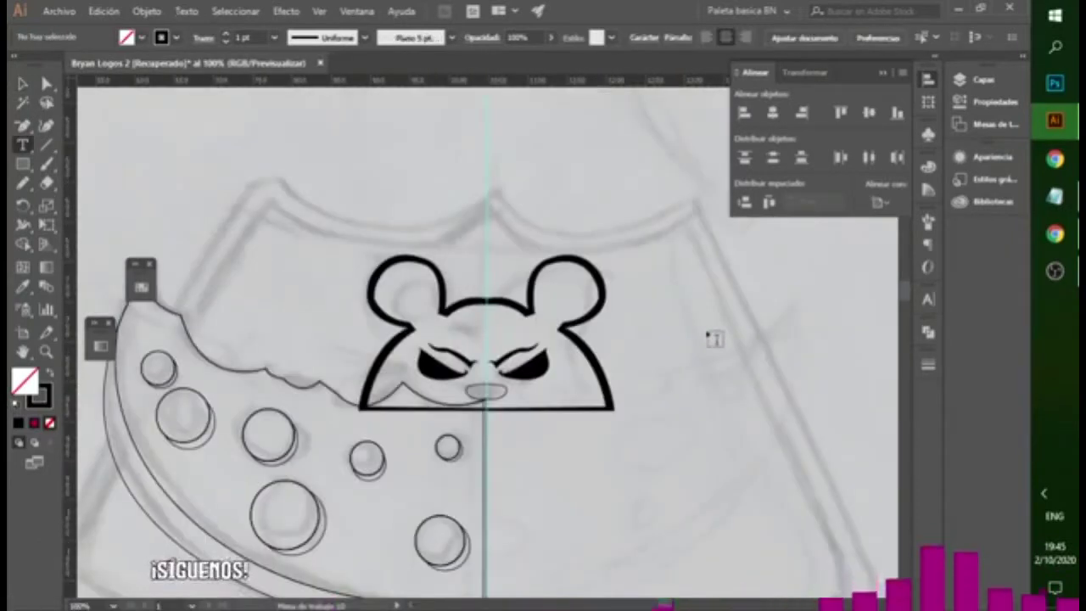
# - Add the text "AHORA VUELVO" above the mouse head
pyautogui.click(431, 322)
pyautogui.write('AHORA VUELVO')
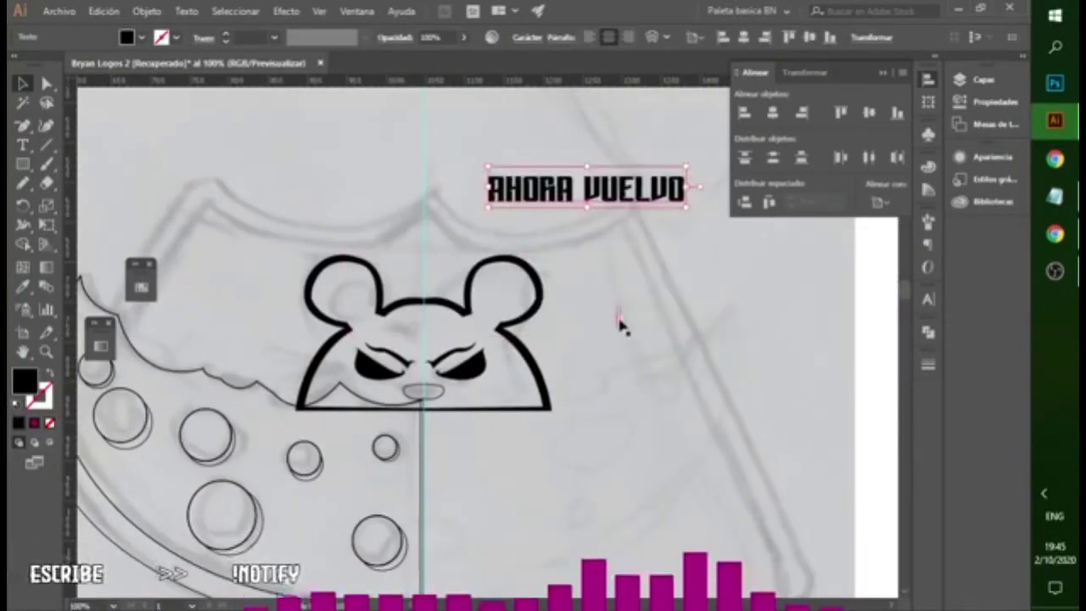
pyautogui.hotkey('ctrl', '-')
pyautogui.click(636, 349)
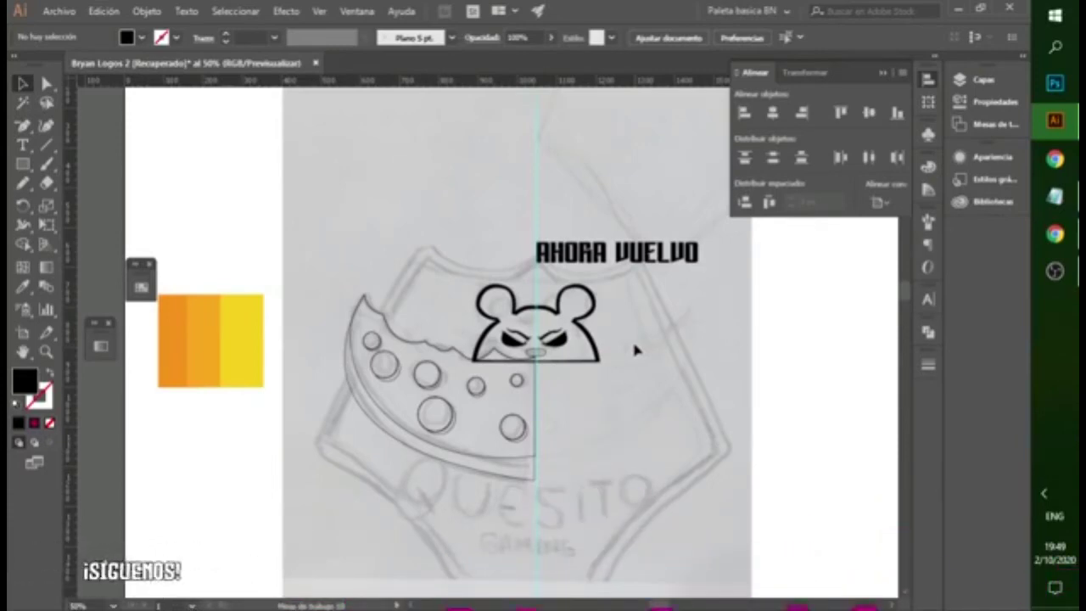
# - Create a new layer named COLOR above the line-art layer
pyautogui.hotkey('ctrl', '+')
pyautogui.hotkey('ctrl', '+')
pyautogui.hotkey('ctrl', '+')
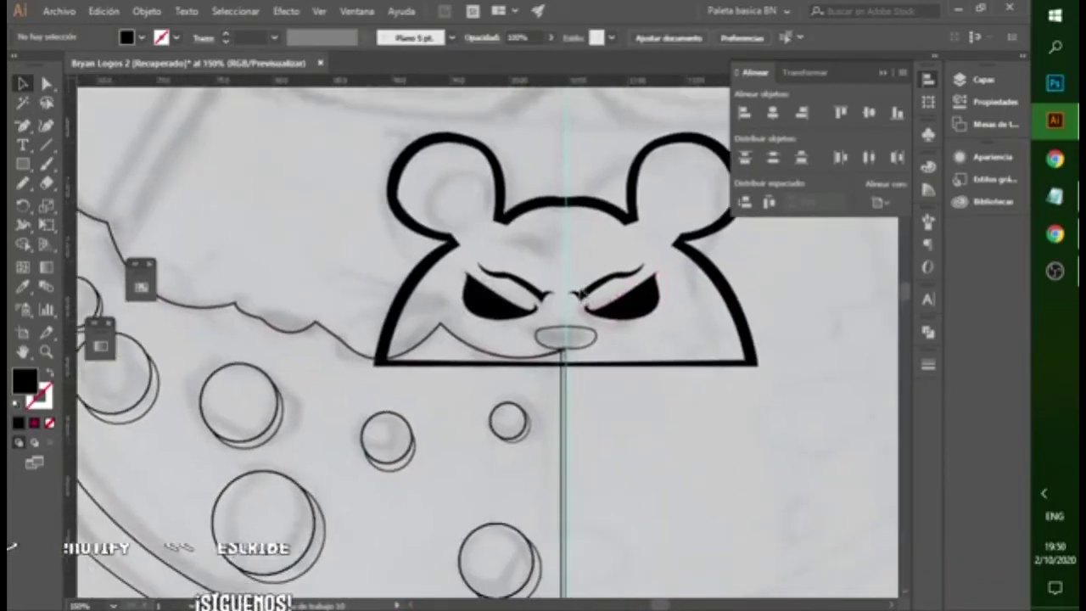
pyautogui.click(976, 79)
pyautogui.doubleClick(853, 100)
pyautogui.write('COLOR')
pyautogui.press('Return')
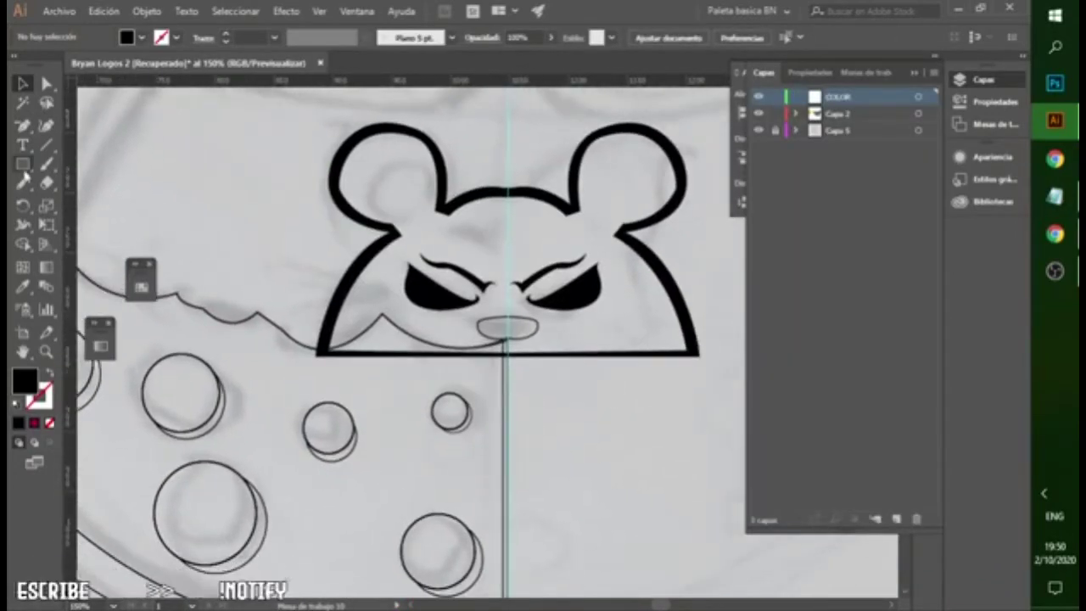
# - Draw a rough closed black shape enclosing the whole mouse head on the COLOR layer with the Pen tool, and select all artwork
pyautogui.click(22, 125)
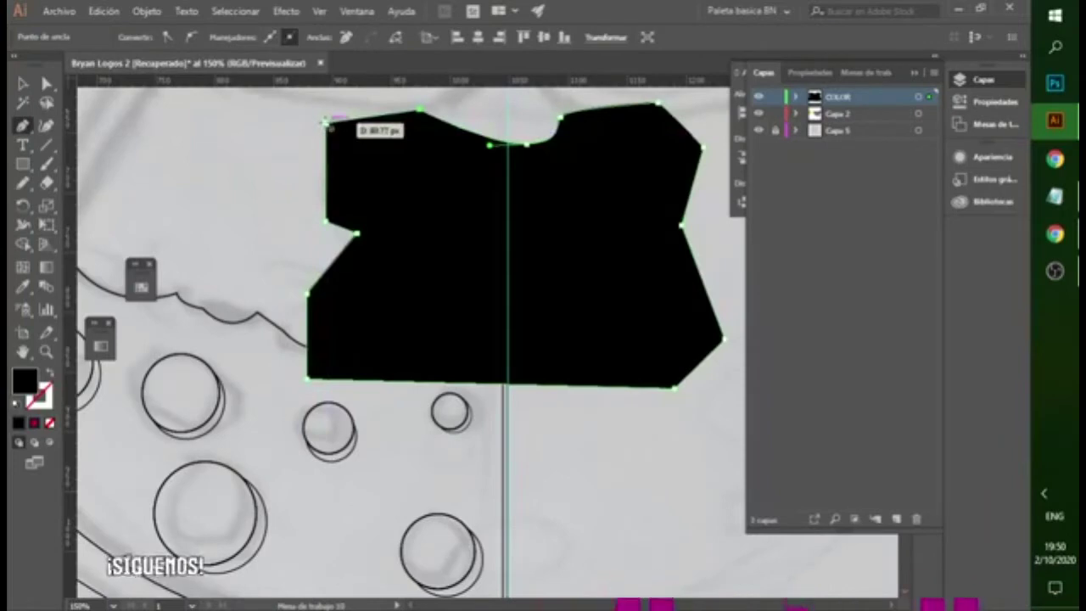
pyautogui.hotkey('ctrl', 'a')
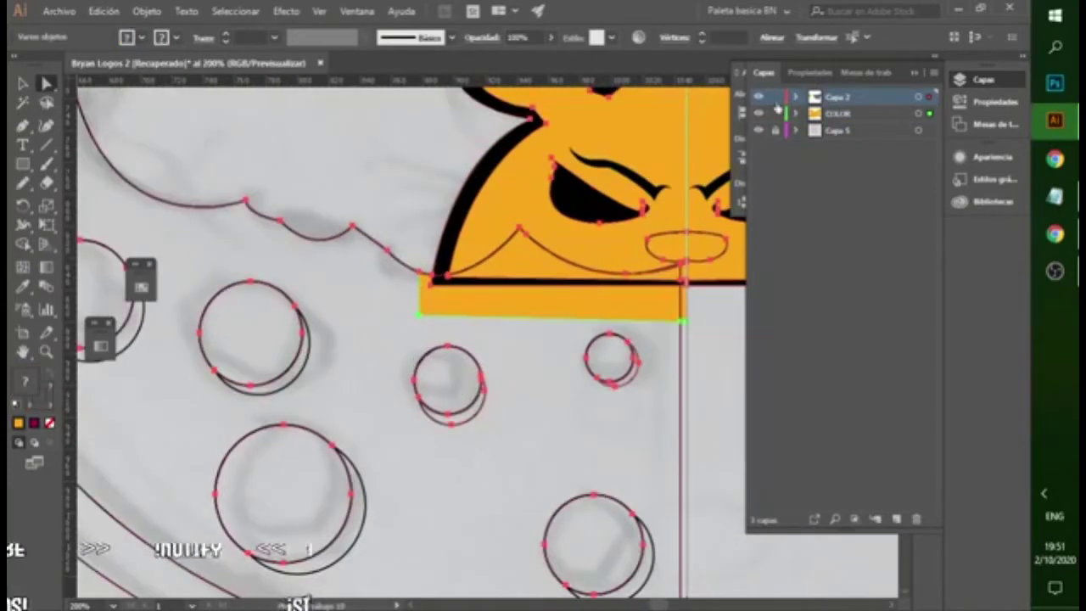
# - Try to remove the surplus orange strip below the mouse head by deleting its anchor points
pyautogui.click(759, 113)
pyautogui.hotkey('ctrl', 'z')
pyautogui.press('p')
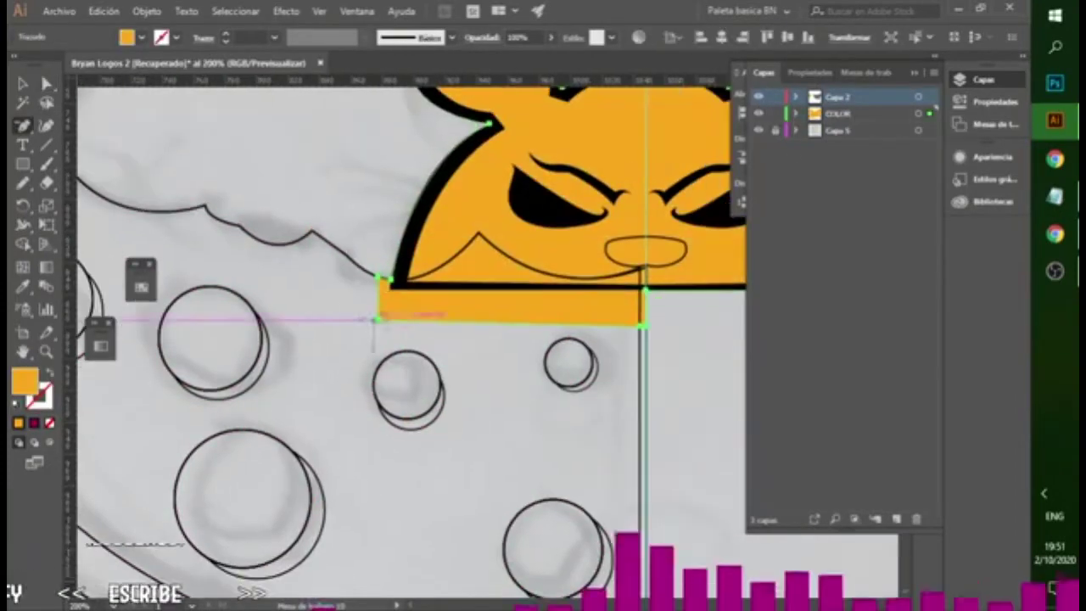
pyautogui.hscroll(1, 407, 320)
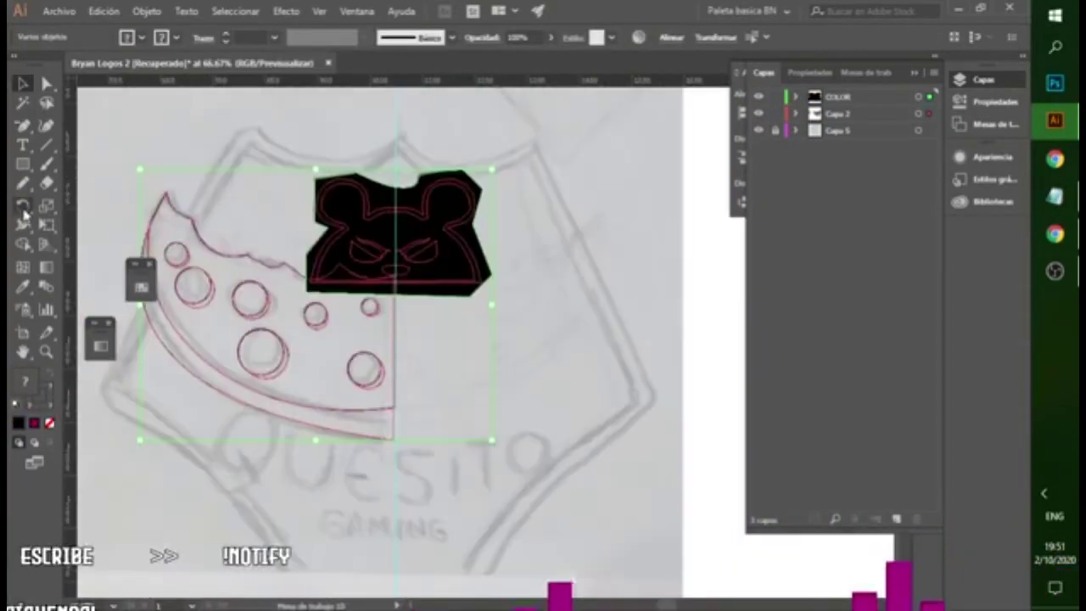
# - Trim the colour shape to the mouse head's silhouette with Shape Builder and move the cheese compound path from COLOR to Capa 2
pyautogui.click(35, 242)
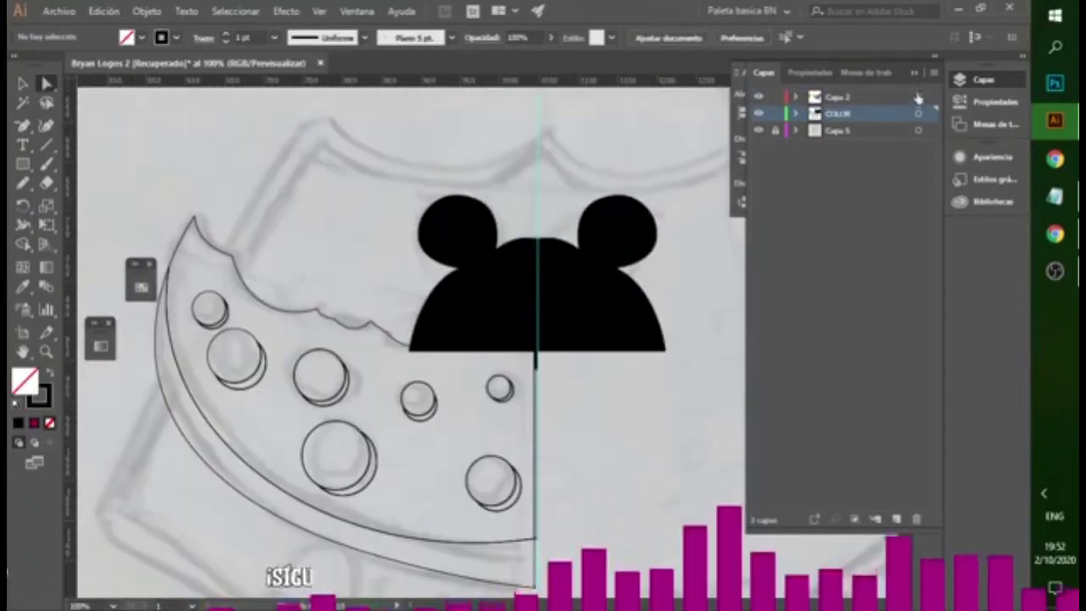
pyautogui.hotkey('ctrl', 'a')
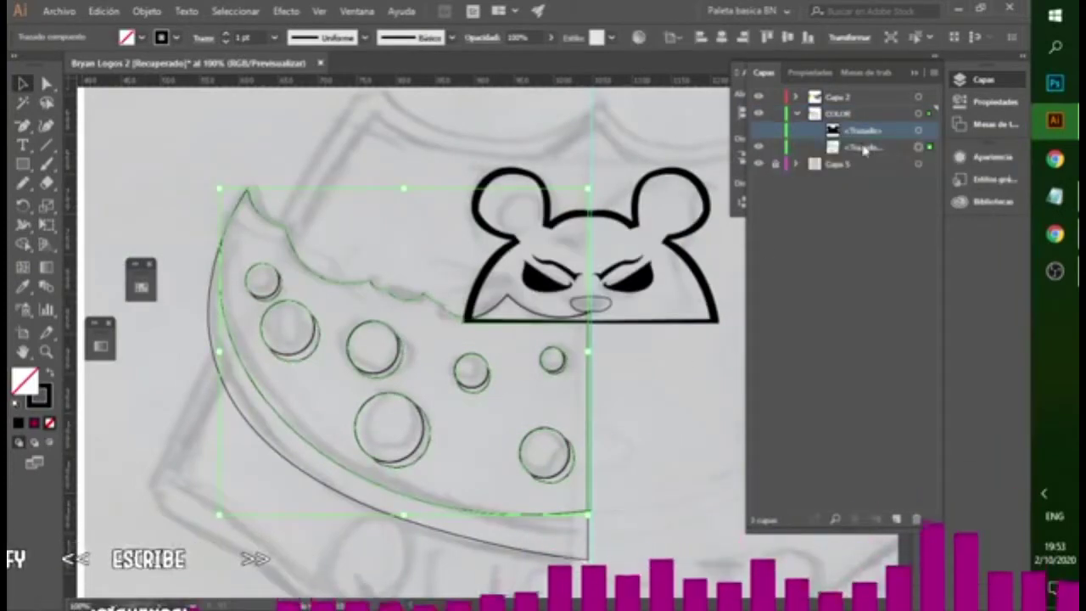
pyautogui.moveTo(863, 149); pyautogui.dragTo(839, 99)
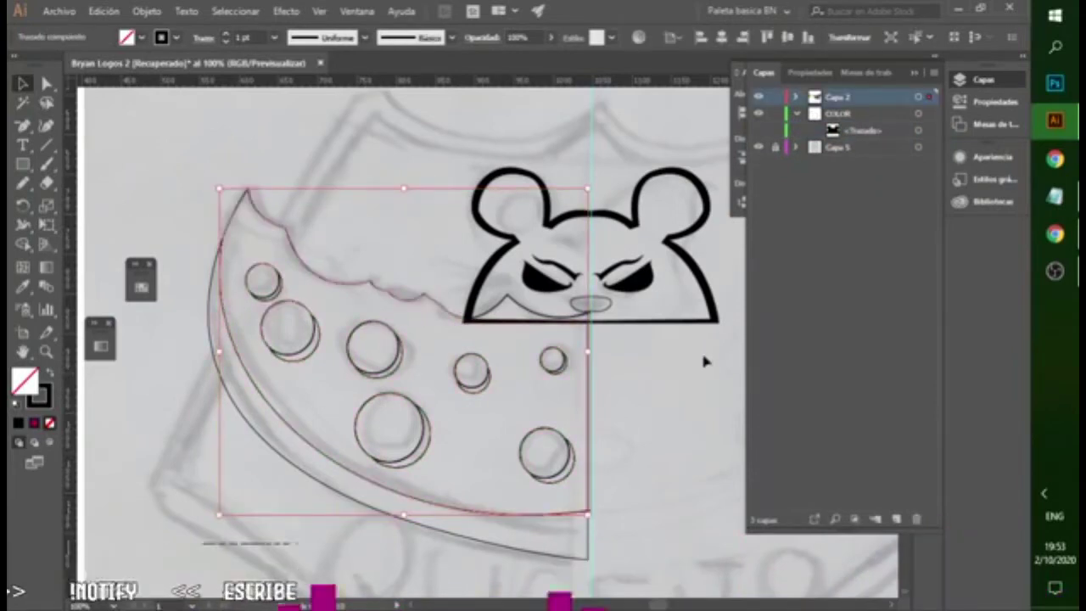
pyautogui.click(856, 131)
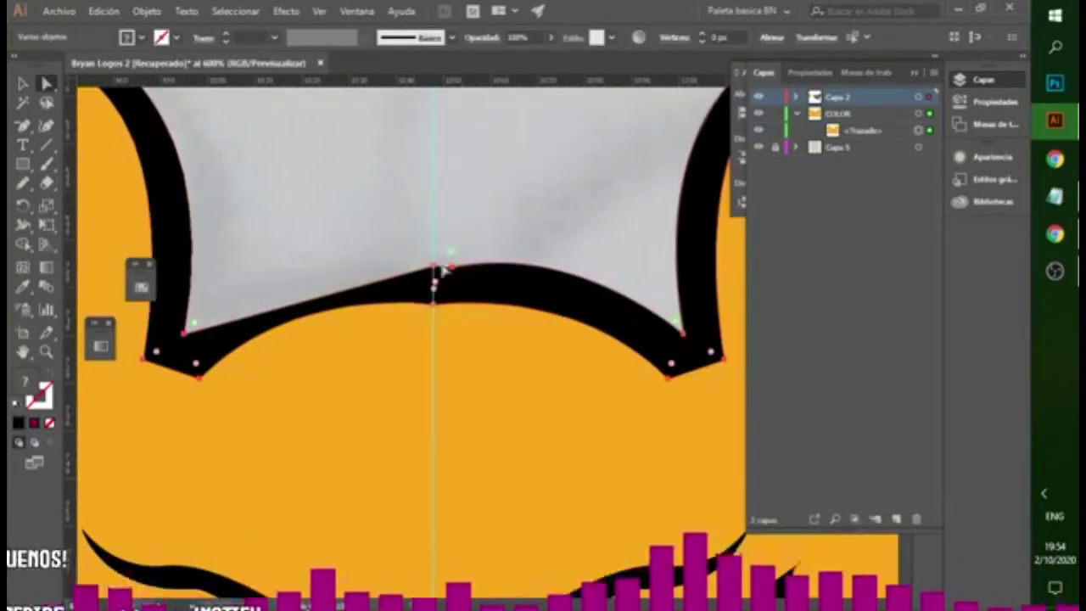
# - Remove the extra anchor points at the top centre of the black head contour and reshape it into a smooth arc
pyautogui.click(414, 268)
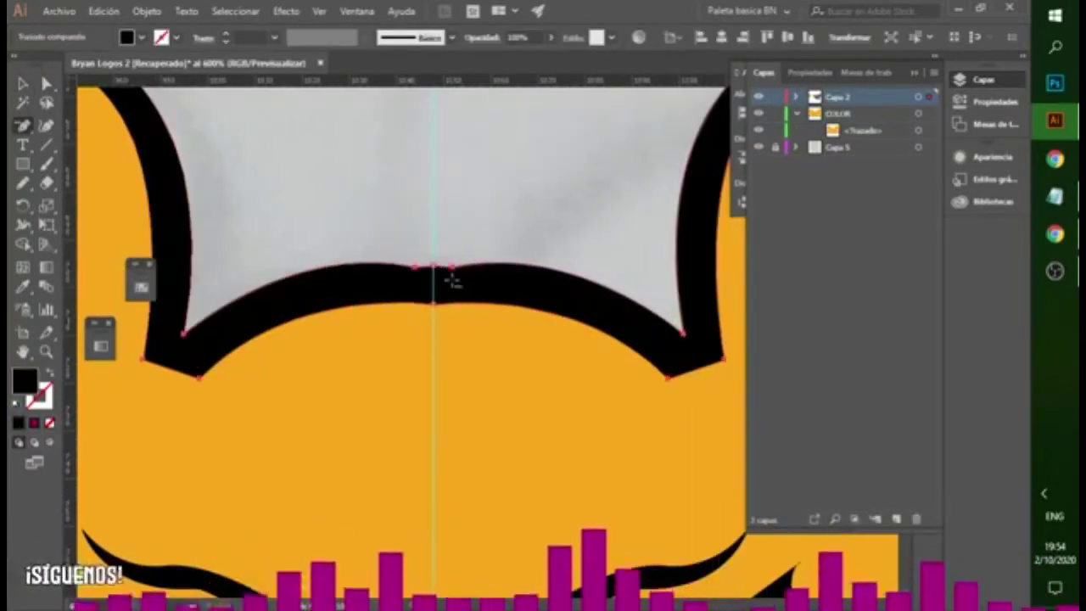
pyautogui.moveTo(433, 268); pyautogui.dragTo(565, 308)
pyautogui.press('a')
pyautogui.moveTo(365, 265); pyautogui.dragTo(312, 268)
pyautogui.scroll(-1, 511, 268)
pyautogui.scroll(1, 458, 265)
pyautogui.click(546, 376)
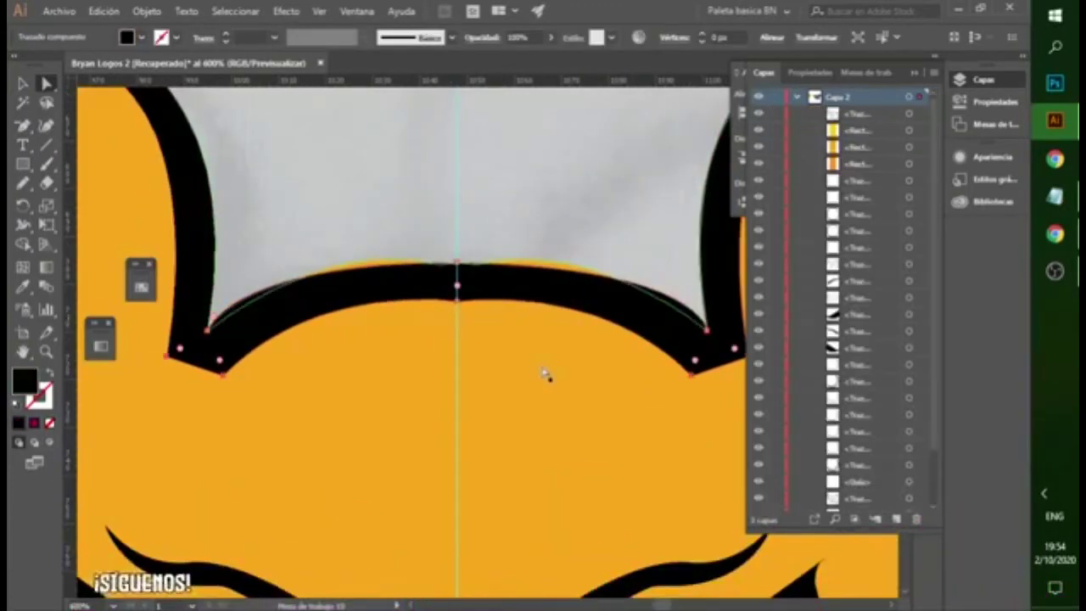
# - Hide the Capa 2 line art and smooth the top edge of the orange head shape by editing its anchor points
pyautogui.click(545, 376)
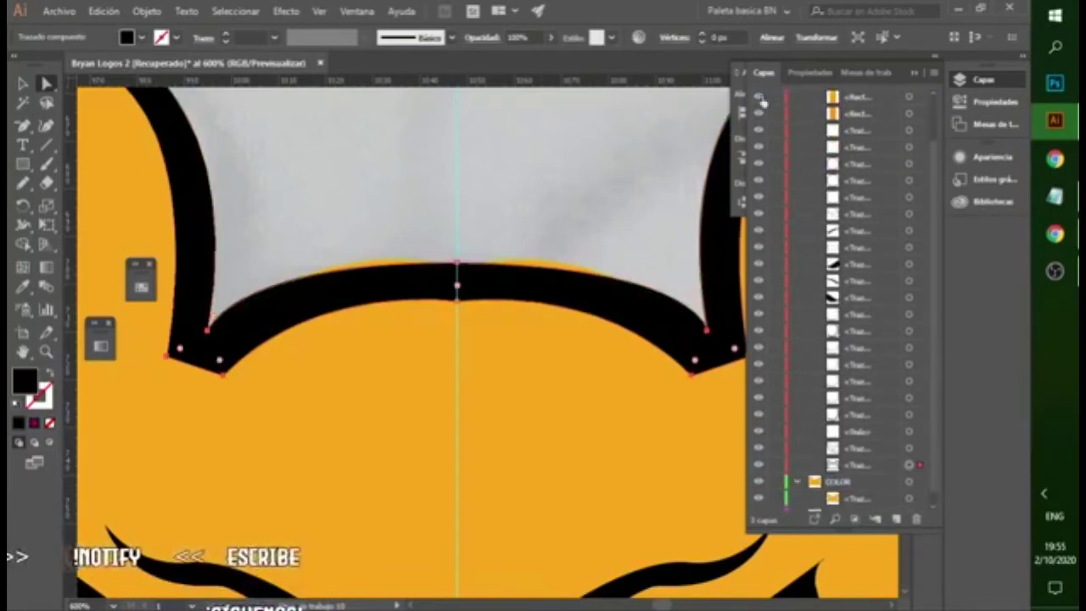
pyautogui.scroll(1, 486, 286)
pyautogui.keyDown('alt'); pyautogui.click(446, 249); pyautogui.keyUp('alt')
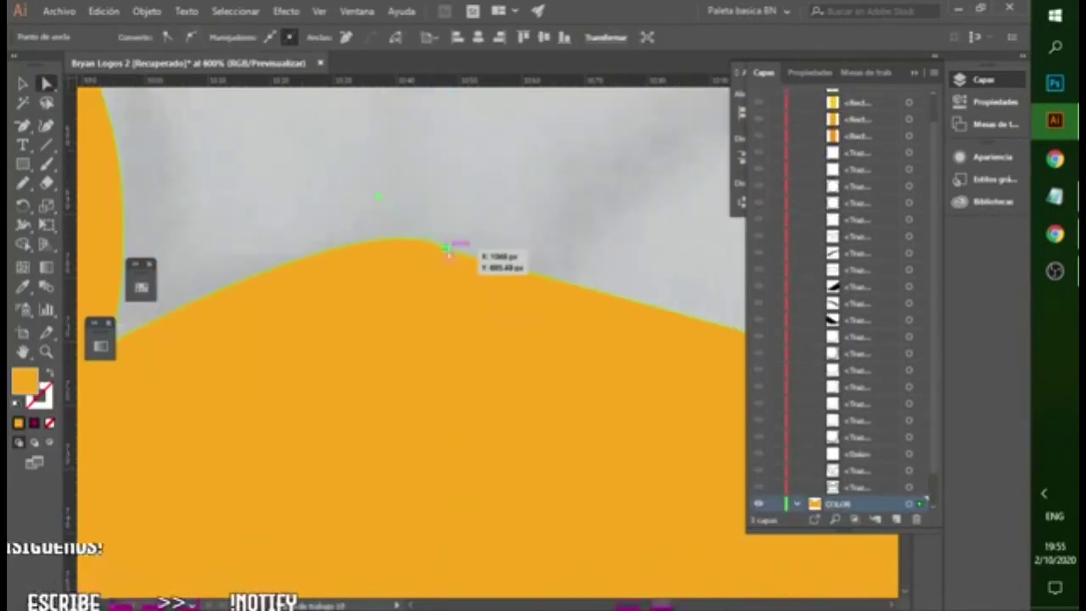
pyautogui.scroll(1, 481, 280)
pyautogui.moveTo(501, 245); pyautogui.dragTo(686, 255)
pyautogui.scroll(-4, 647, 249)
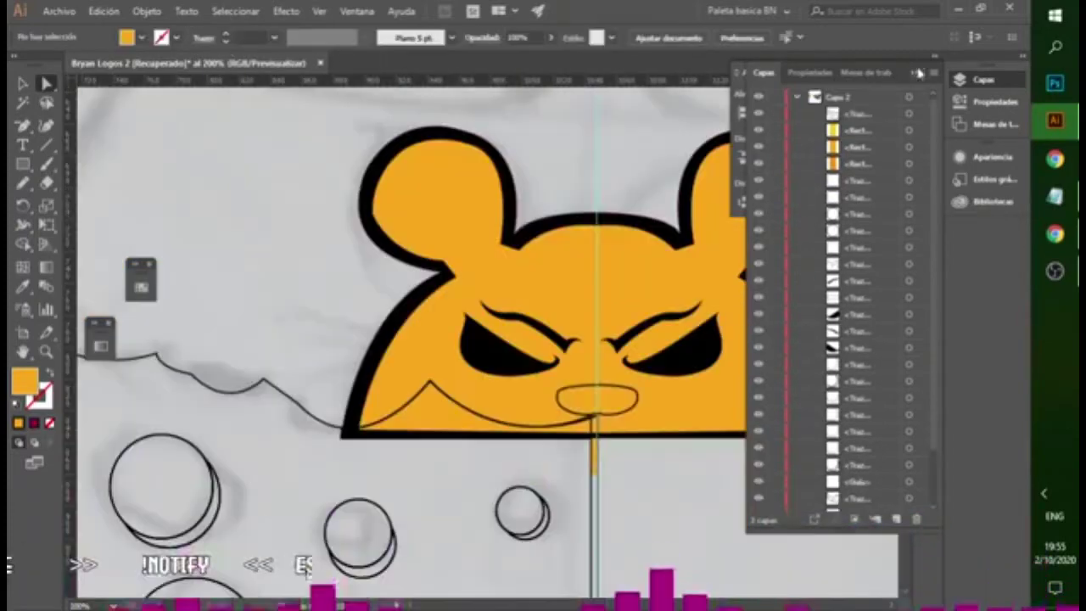
# - Collapse the layer list and fill the mouse's nose with solid black
pyautogui.hotkey('shift', 'F7')
pyautogui.scroll(5, 412, 272)
pyautogui.click(412, 272)
pyautogui.moveTo(440, 250); pyautogui.dragTo(438, 188)
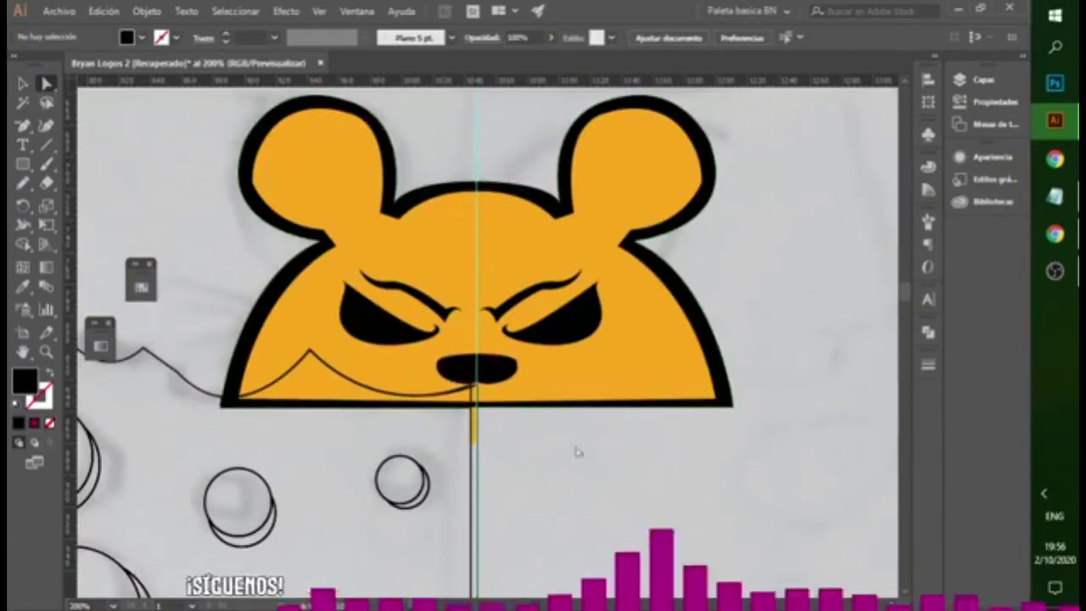
# - Reshape the lower edge of the black nose by adjusting the anchor points around its bottom centre
pyautogui.scroll(3, 517, 420)
pyautogui.click(540, 405)
pyautogui.scroll(4, 513, 378)
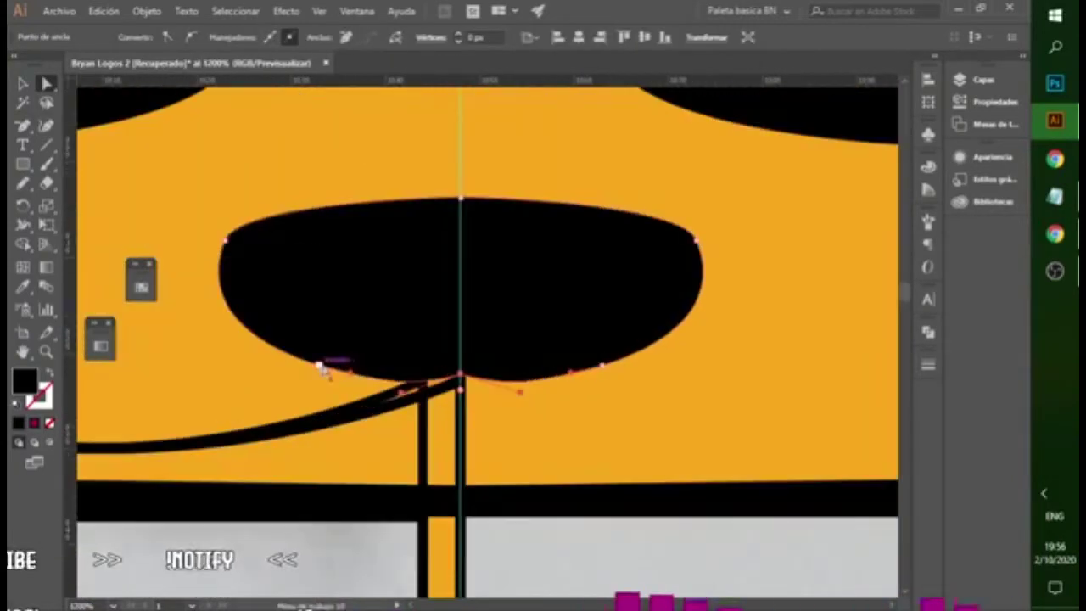
# - Check the live stream's comments in Facebook Creator Studio and return to Illustrator
pyautogui.hotkey('alt', 'Tab')
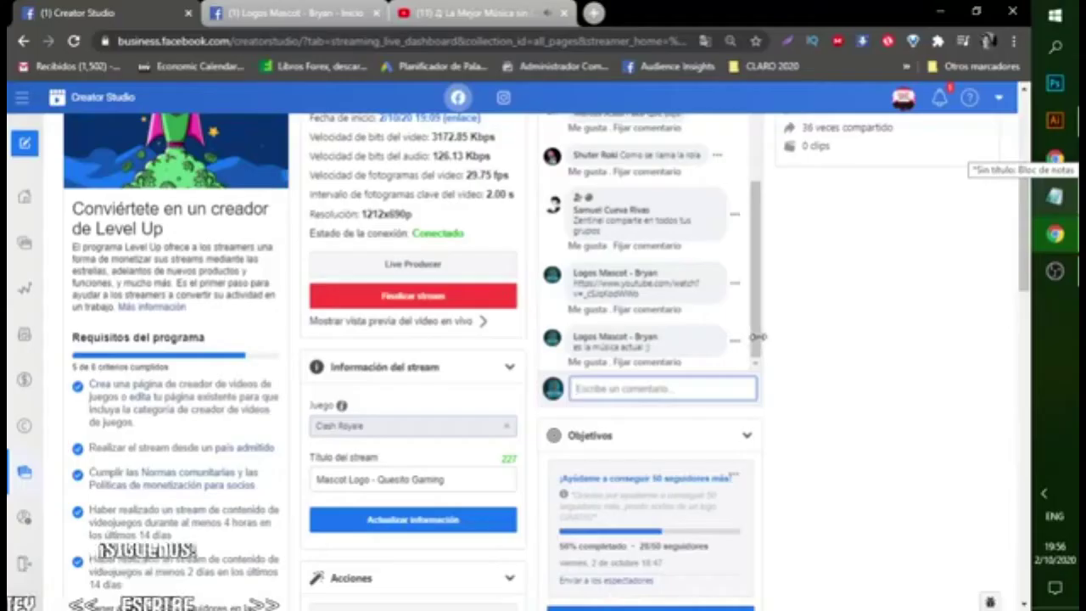
pyautogui.hotkey('alt', 'Tab')
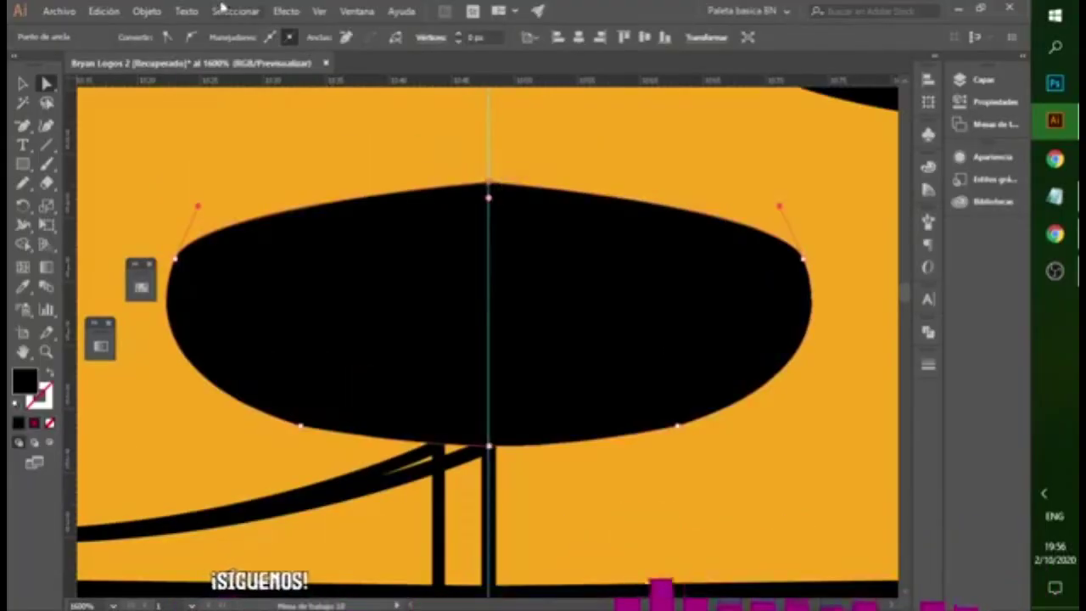
# - Remove the crescent outlines beside the cheese hole circles with the Shape Builder tool
pyautogui.hotkey('ctrl', '1')
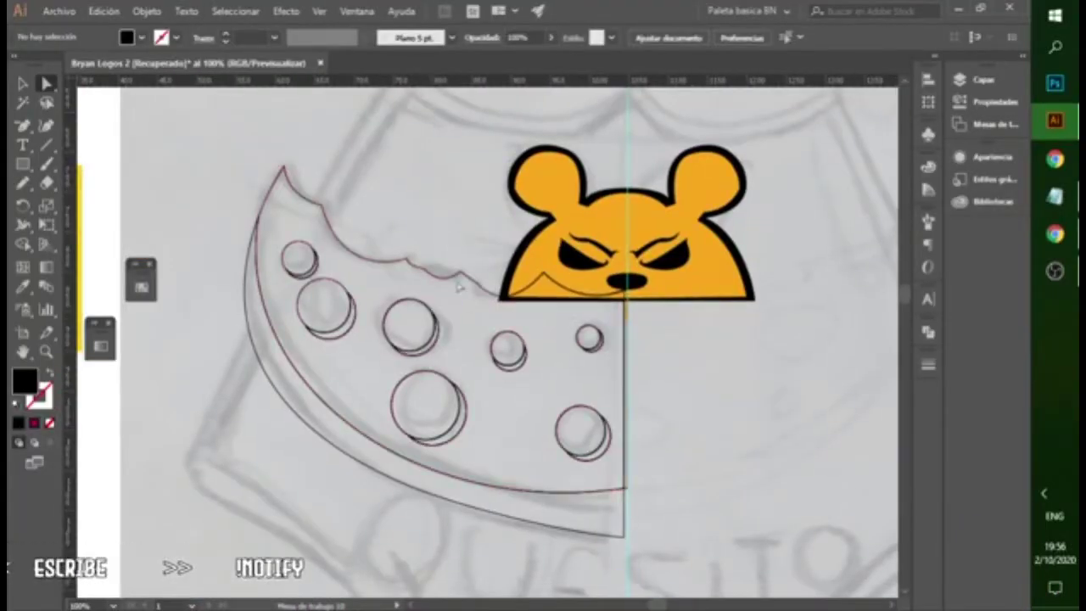
pyautogui.click(352, 311)
pyautogui.hotkey('ctrl', '+')
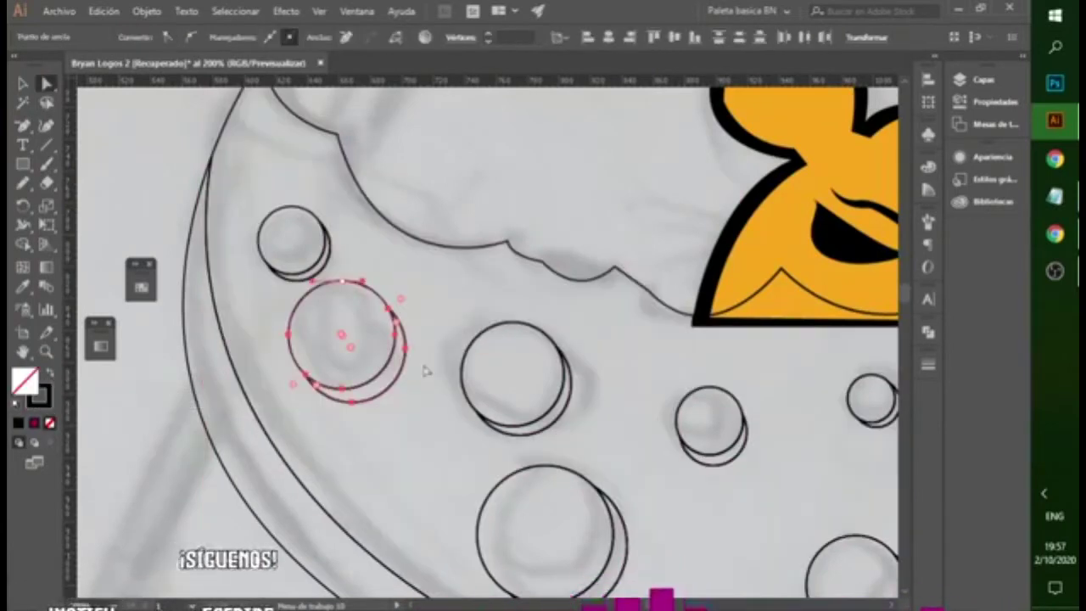
pyautogui.click(426, 370)
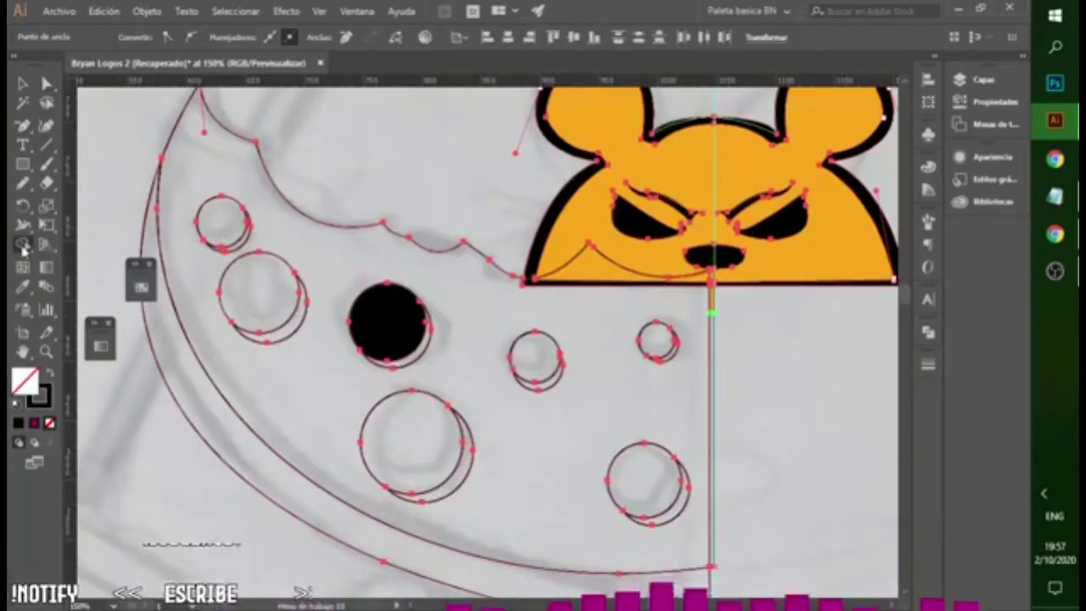
pyautogui.click(23, 244)
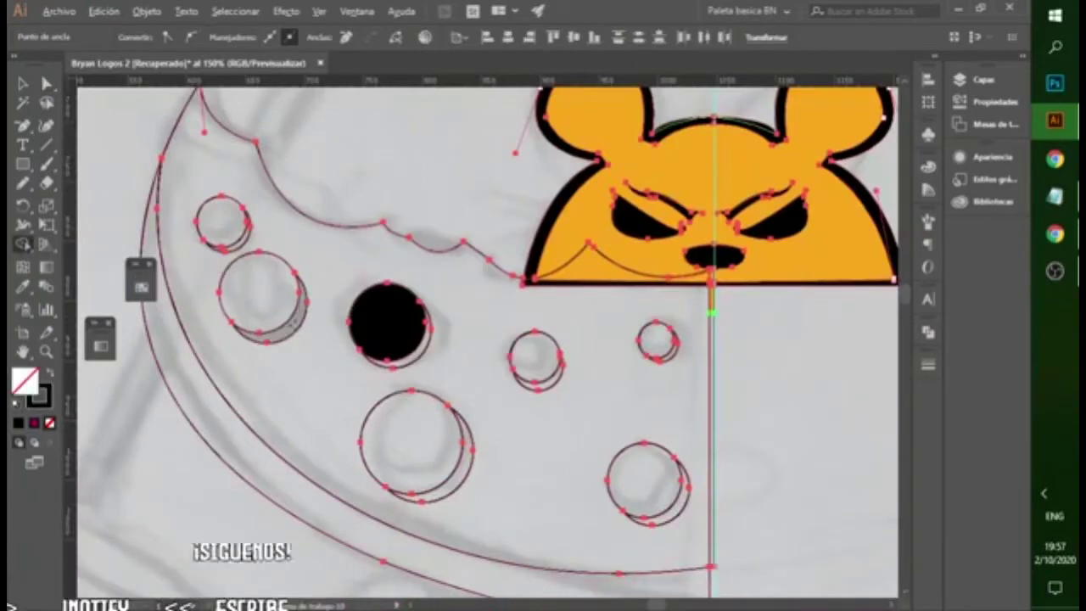
pyautogui.moveTo(340, 326); pyautogui.dragTo(418, 358)
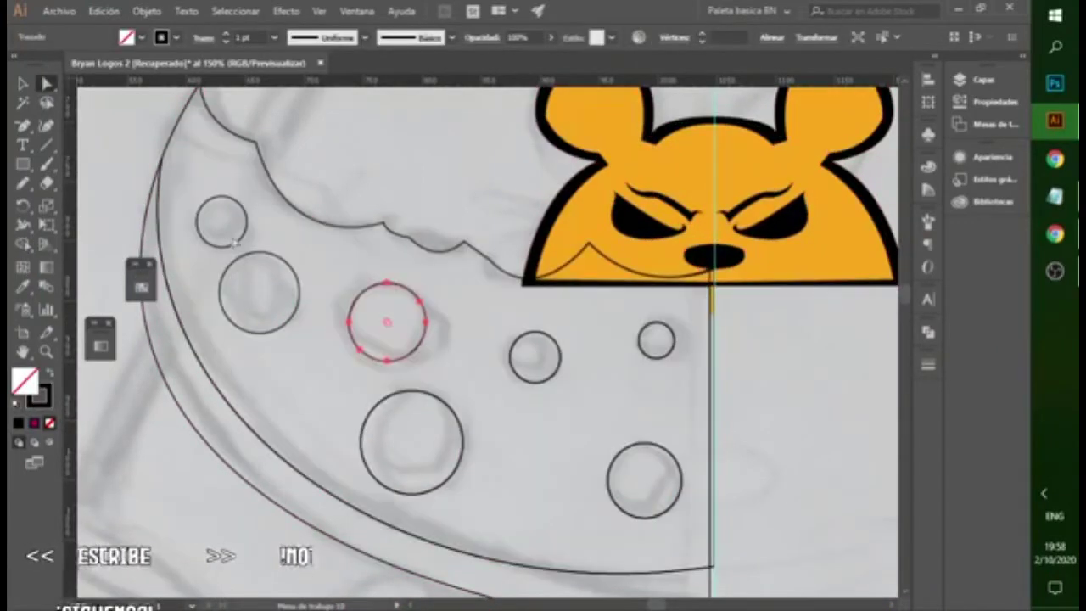
# - Select all the artwork and merge the hole circles into the cheese face with the Shape Builder tool
pyautogui.scroll(1, 234, 241)
pyautogui.press('v')
pyautogui.rightClick(252, 229)
pyautogui.press('Escape')
pyautogui.scroll(-1, 218, 235)
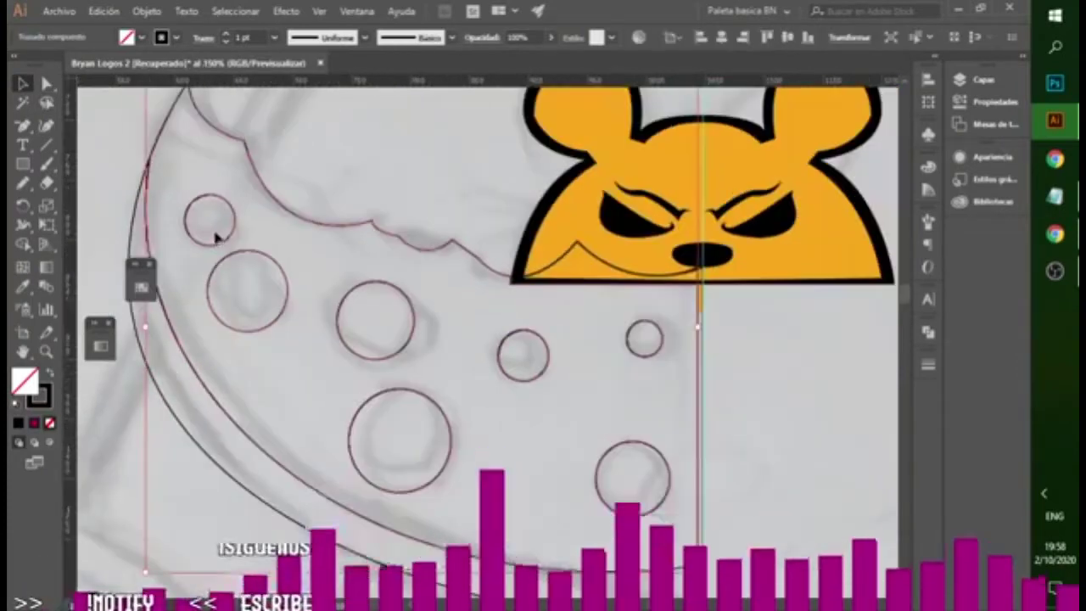
pyautogui.hotkey('ctrl', 'a')
pyautogui.hotkey('shift', 'm')
pyautogui.moveTo(252, 265)
pyautogui.mouseDown()
pyautogui.moveTo(652, 467)
pyautogui.moveTo(661, 438)
pyautogui.moveTo(563, 363)
pyautogui.moveTo(364, 420)
pyautogui.mouseUp()
# - Draw seven new ellipses over the cheese face as holes, in small, medium and large sizes
pyautogui.click(23, 164)
pyautogui.click(115, 204)
pyautogui.moveTo(188, 197); pyautogui.dragTo(238, 246)
pyautogui.moveTo(215, 257); pyautogui.dragTo(282, 324)
pyautogui.moveTo(346, 281); pyautogui.dragTo(422, 357)
pyautogui.moveTo(365, 384); pyautogui.dragTo(462, 482)
pyautogui.moveTo(495, 326); pyautogui.dragTo(547, 378)
pyautogui.moveTo(628, 321); pyautogui.dragTo(665, 358)
pyautogui.moveTo(583, 445); pyautogui.dragTo(649, 513)
# - Add an offset circle to each cheese hole and trim the overlaps so a crescent remains along each lower edge
pyautogui.moveTo(373, 388); pyautogui.dragTo(471, 492)
pyautogui.scroll(2, 649, 365)
pyautogui.moveTo(347, 286)
pyautogui.mouseDown()
pyautogui.moveTo(456, 388)
pyautogui.moveTo(472, 387)
pyautogui.moveTo(348, 328)
pyautogui.moveTo(272, 149)
pyautogui.moveTo(456, 326)
pyautogui.mouseUp()
pyautogui.scroll(1, 472, 388)
pyautogui.scroll(-3, 629, 424)
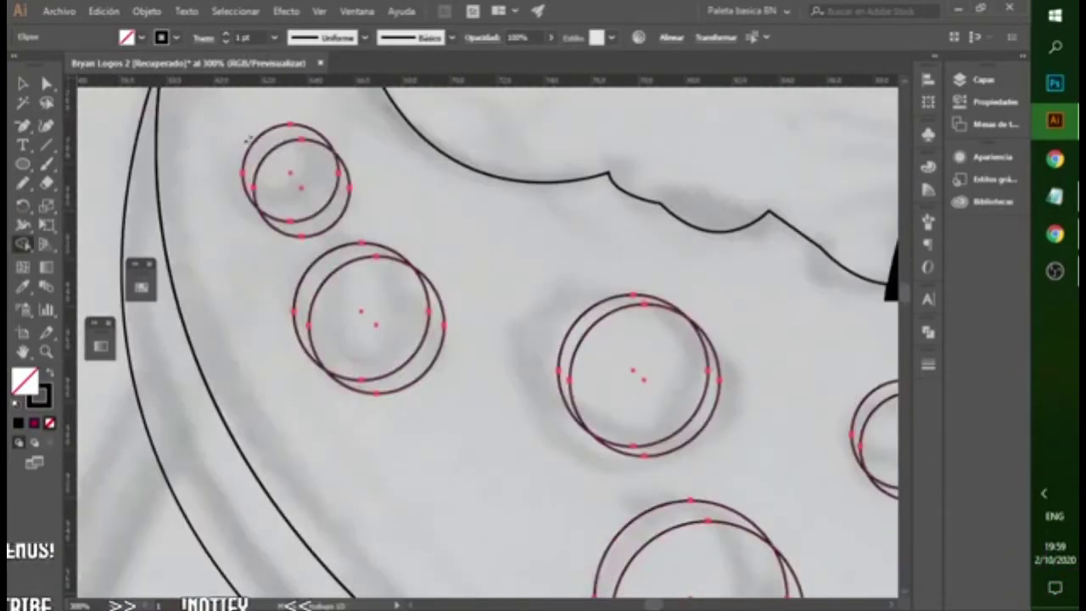
pyautogui.click(795, 374)
pyautogui.click(768, 454)
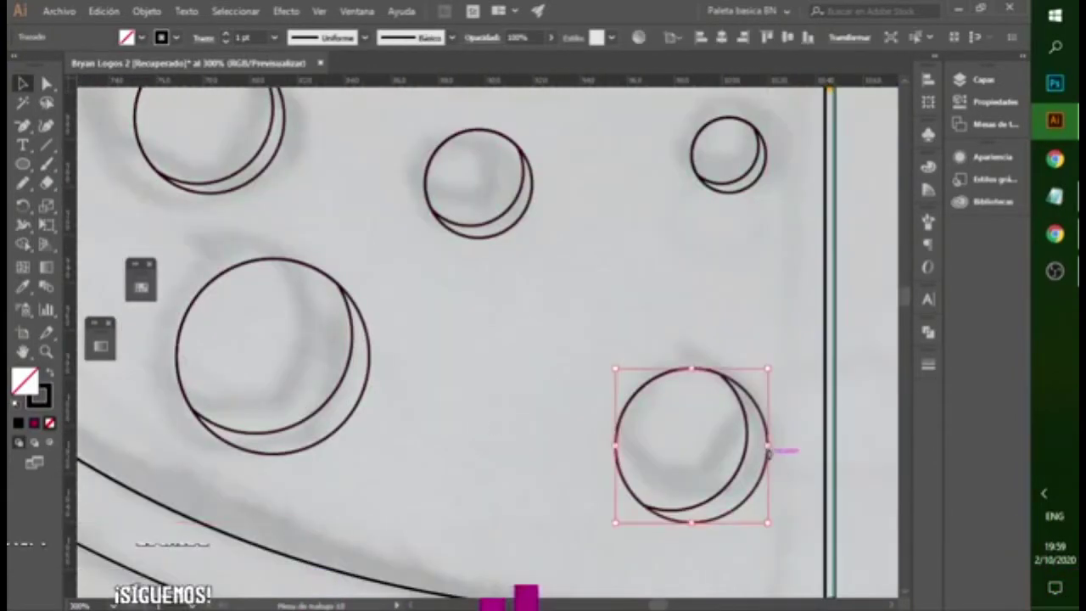
# - Fill the cheese holes with the palette's medium orange and their crescents with the darker orange, without strokes
pyautogui.click(49, 375)
pyautogui.hotkey('ctrl', 'z')
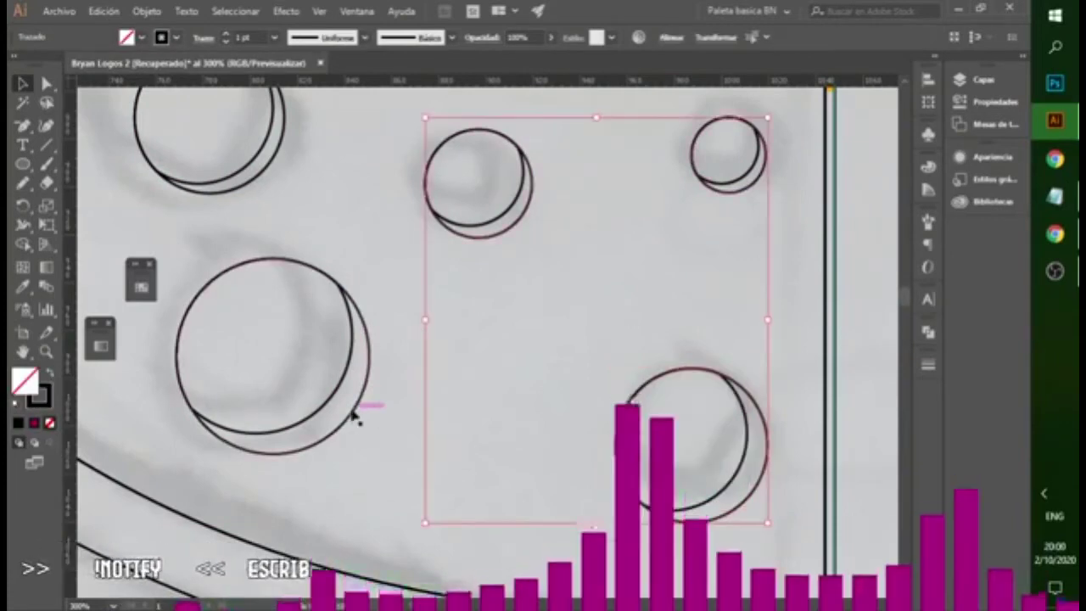
pyautogui.scroll(-2, 298, 322)
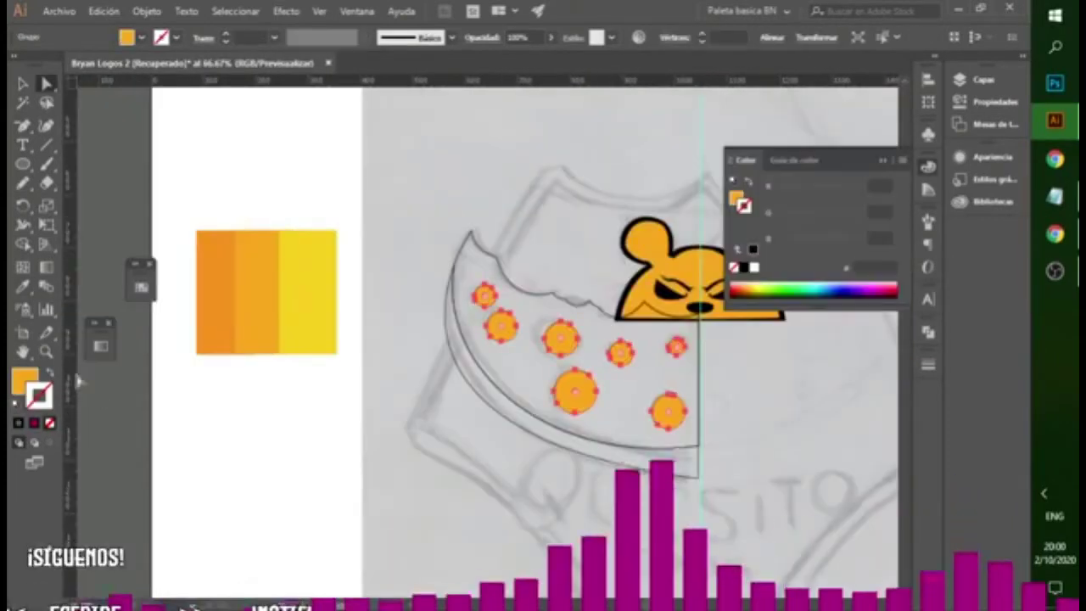
pyautogui.hotkey('ctrl', '+')
pyautogui.hotkey('ctrl', '+')
pyautogui.hotkey('ctrl', 'f')
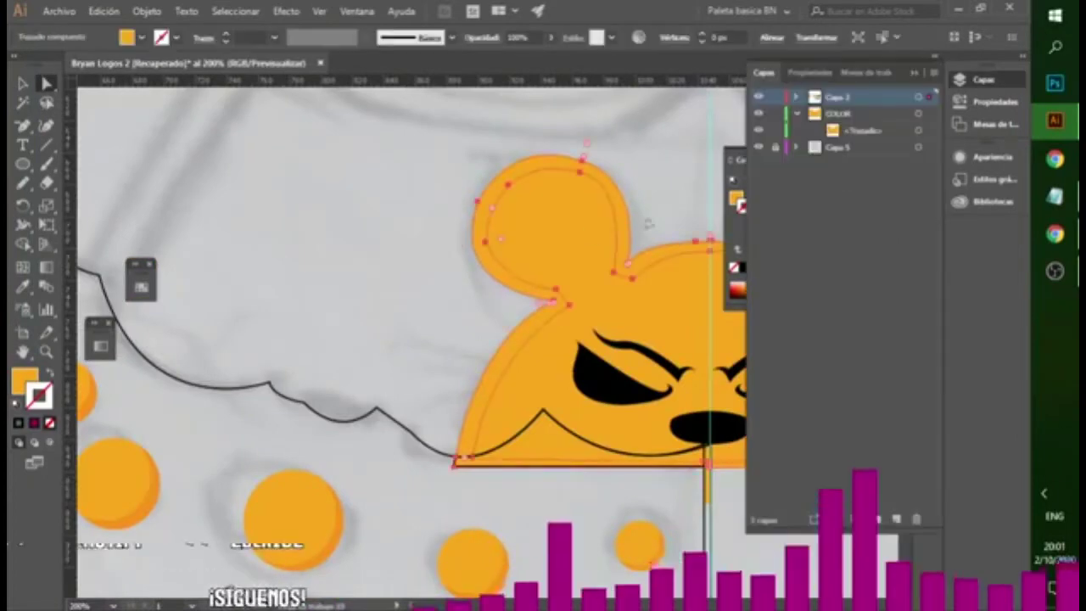
# - Move the Capa 2 layer inside the COLOR layer and check its contents by toggling visibility
pyautogui.moveTo(847, 99); pyautogui.dragTo(842, 114)
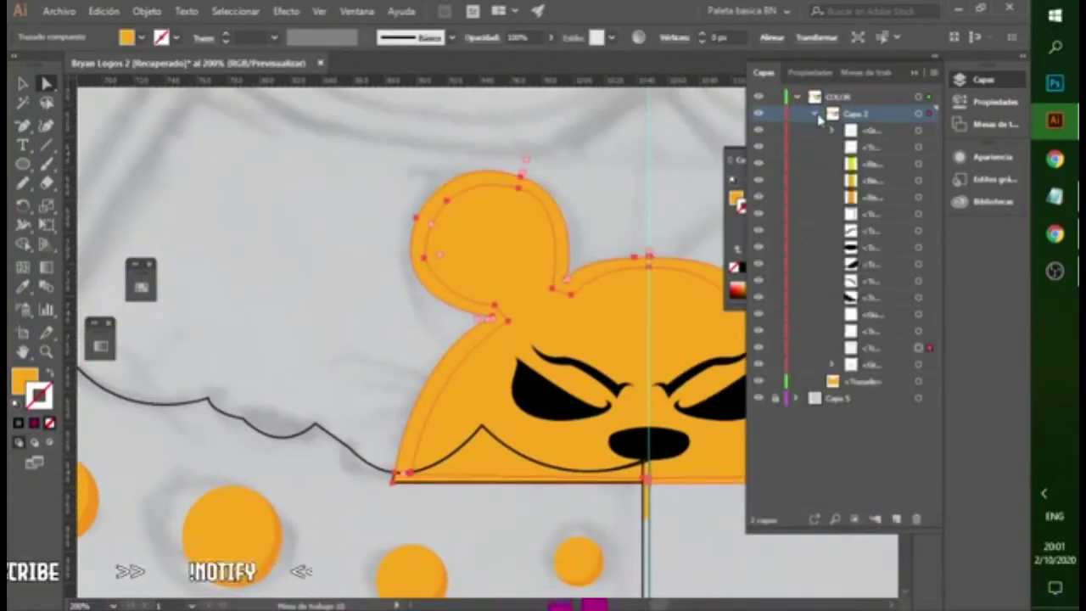
pyautogui.click(814, 113)
pyautogui.click(758, 130)
pyautogui.click(759, 131)
pyautogui.click(757, 115)
pyautogui.click(757, 115)
# - Put the orange head base shape on its own new layer named FONDO, below the COLOR layer
pyautogui.click(859, 132)
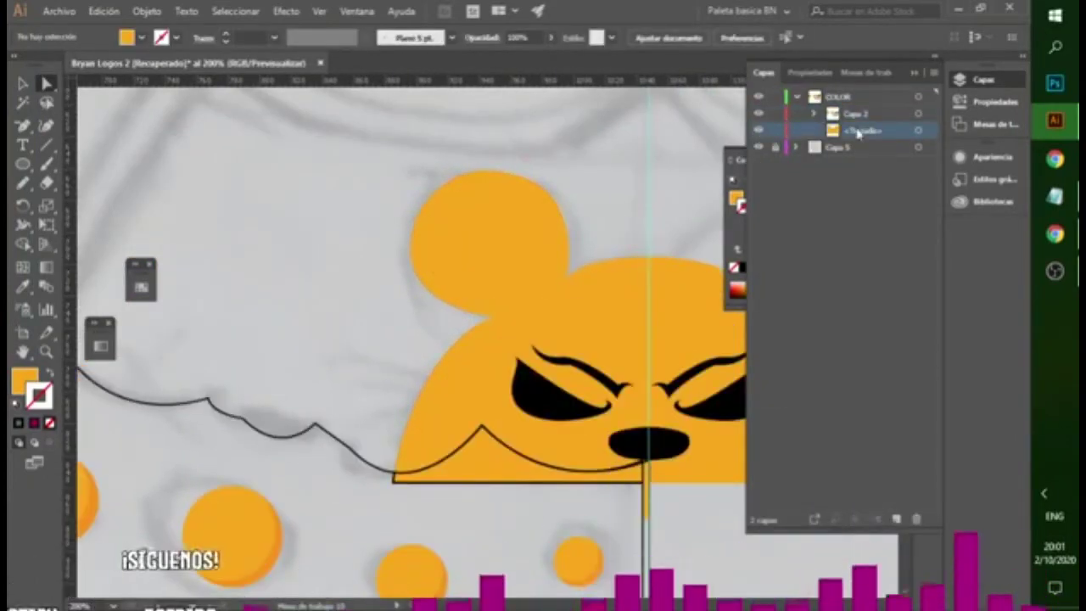
pyautogui.click(892, 519)
pyautogui.click(899, 520)
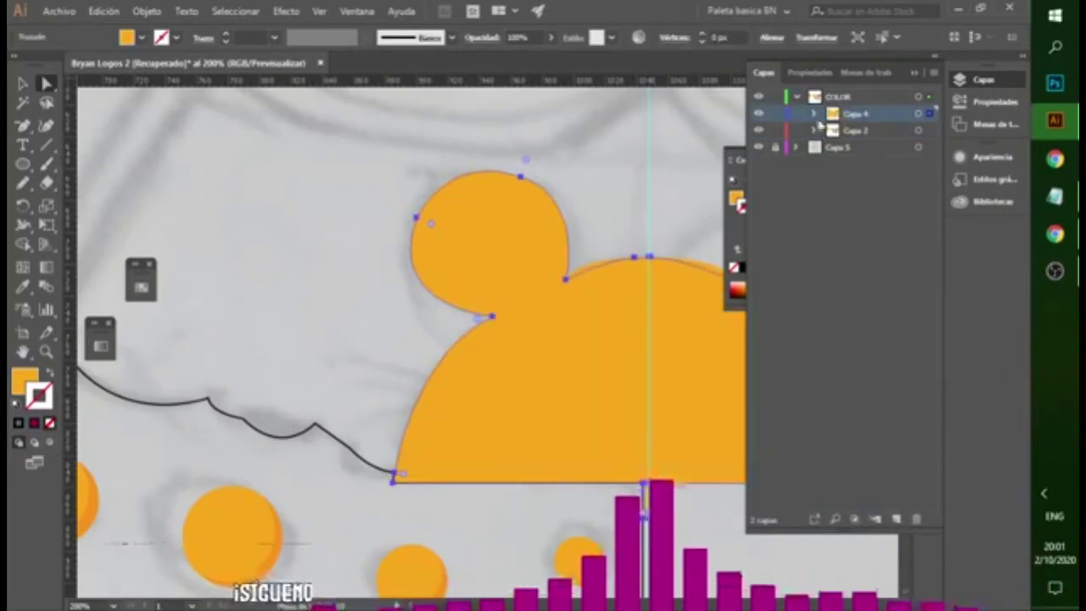
pyautogui.moveTo(825, 99); pyautogui.dragTo(833, 122)
pyautogui.click(552, 213)
pyautogui.press('Delete')
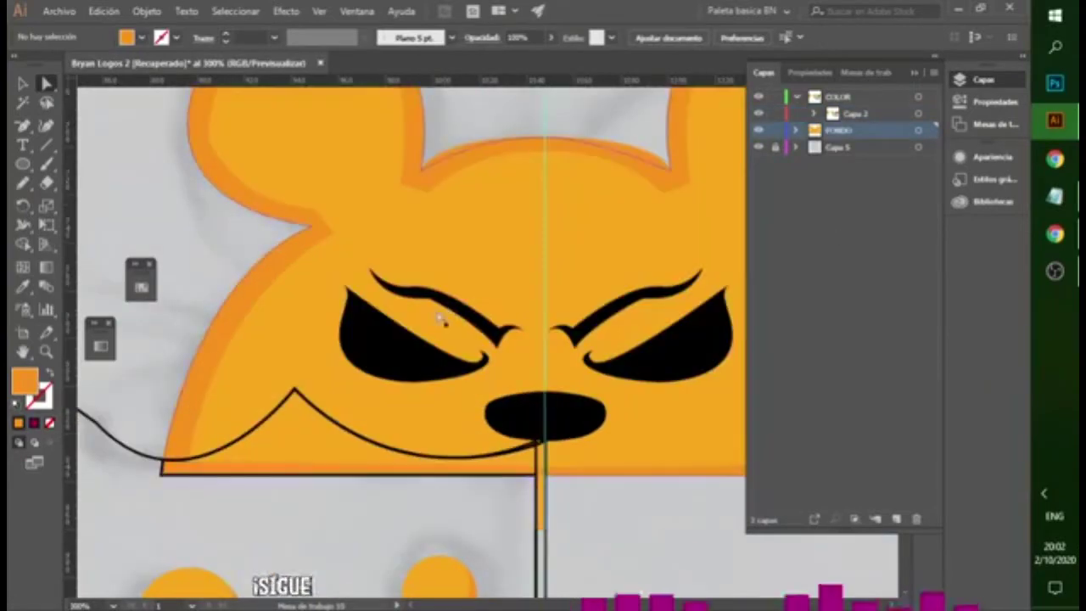
# - Duplicate the darkest orange palette rectangle, recolour the copy red-orange and apply that colour to the eyes, nose, head outline and hole crescents
pyautogui.hotkey('ctrl', 'f')
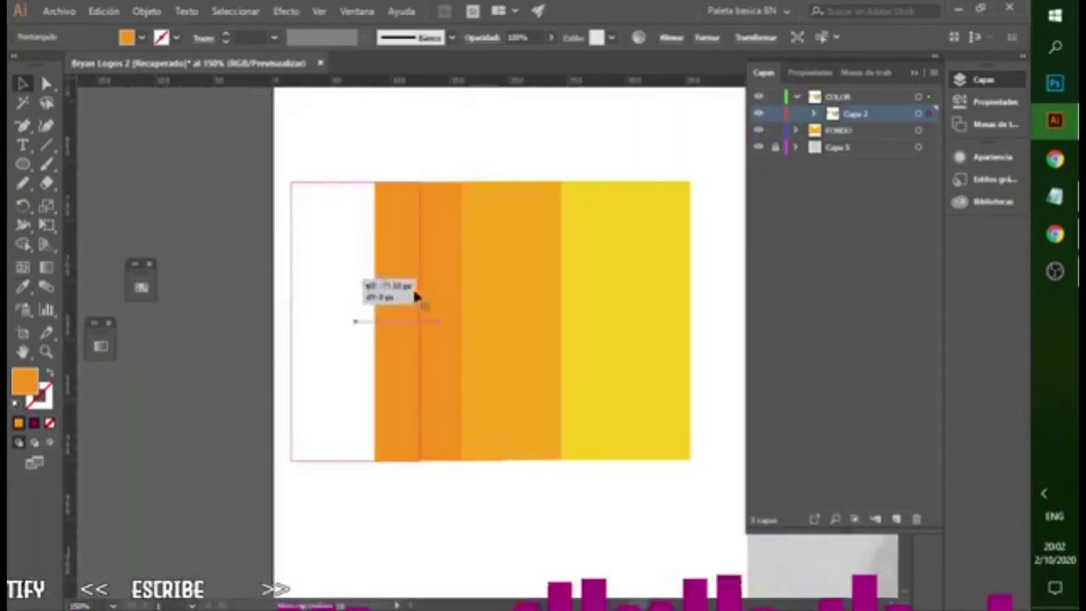
pyautogui.moveTo(416, 296); pyautogui.dragTo(407, 281)
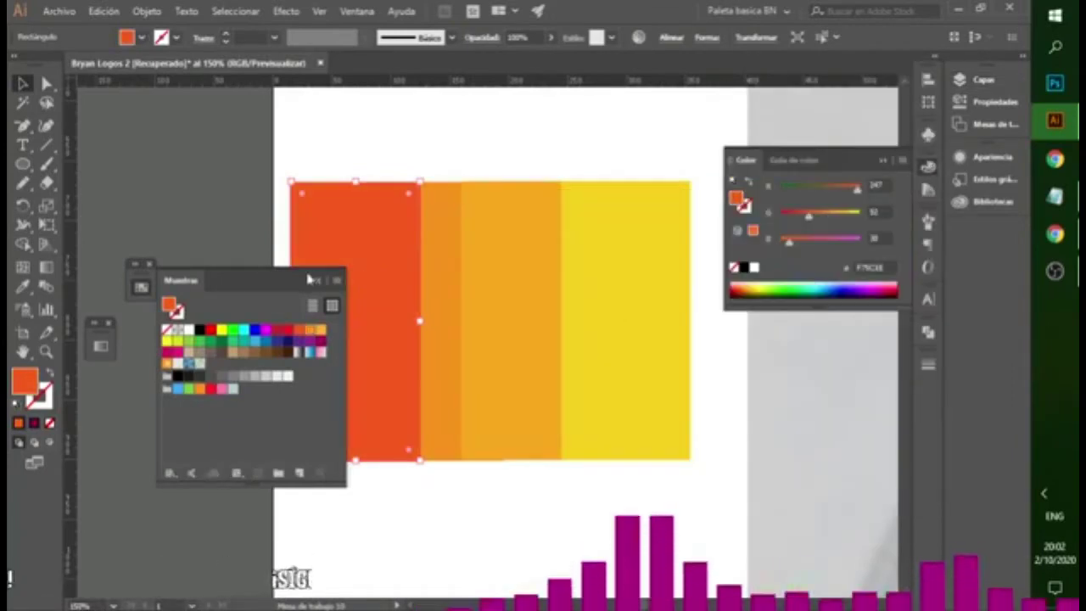
pyautogui.click(336, 280)
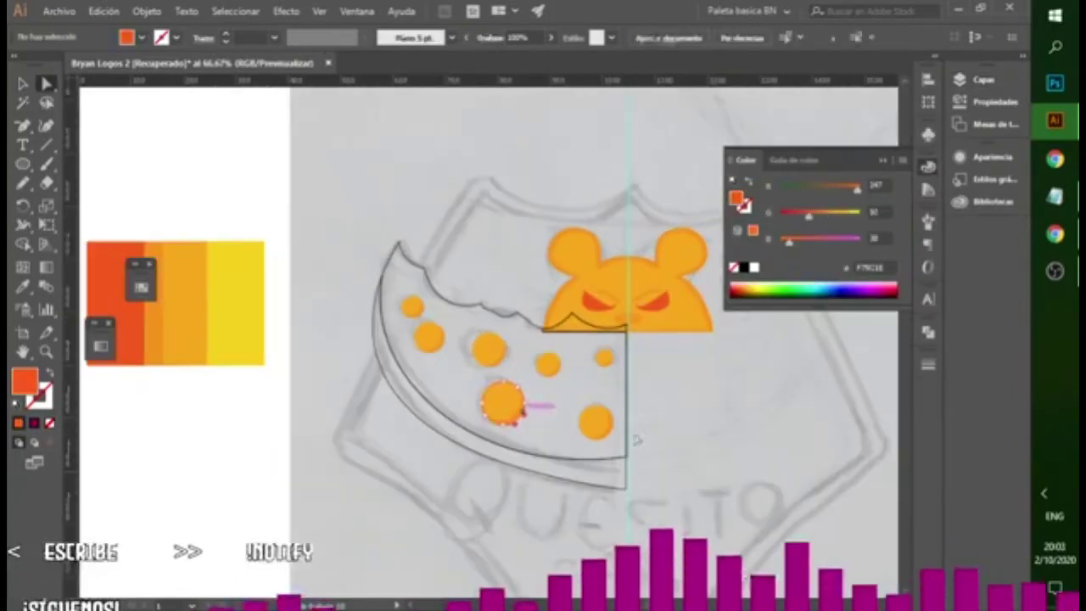
pyautogui.click(626, 437)
pyautogui.scroll(3, 584, 274)
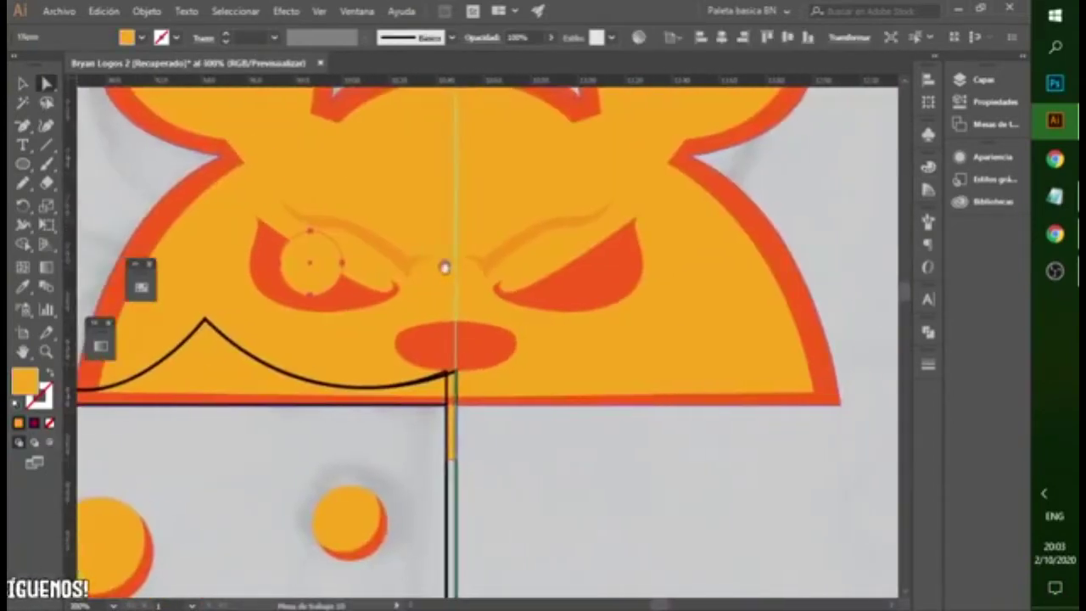
# - Position the orange pupil circle inside the mouse's left-hand eye and place a matching copy in the other eye
pyautogui.scroll(1, 444, 268)
pyautogui.moveTo(293, 277); pyautogui.dragTo(307, 276)
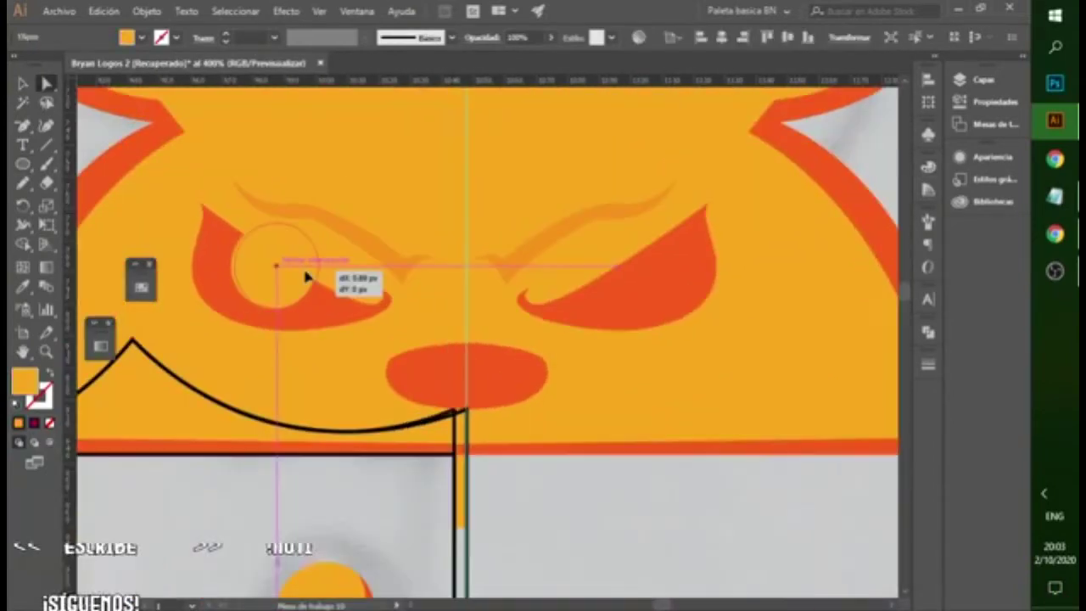
pyautogui.moveTo(661, 285); pyautogui.dragTo(661, 283)
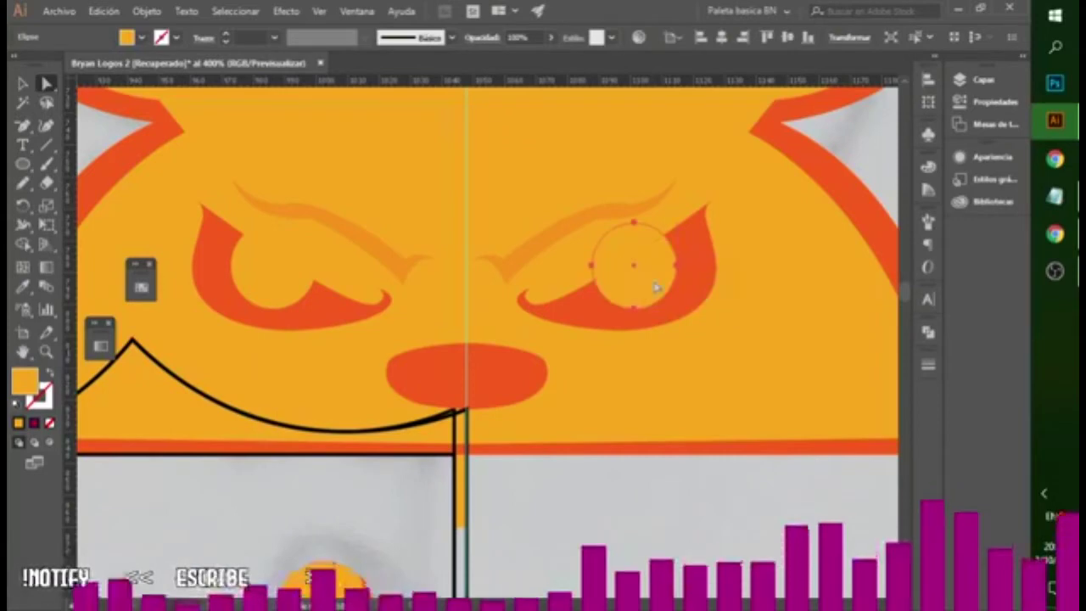
pyautogui.hotkey('ctrl', '+')
pyautogui.hotkey('ctrl', '+')
pyautogui.hotkey('ctrl', '+')
pyautogui.moveTo(413, 353); pyautogui.dragTo(413, 353)
pyautogui.hotkey('ctrl', '-')
pyautogui.hotkey('ctrl', '-')
pyautogui.hotkey('ctrl', '-')
pyautogui.hotkey('ctrl', '-')
pyautogui.hotkey('ctrl', '-')
pyautogui.click(706, 380)
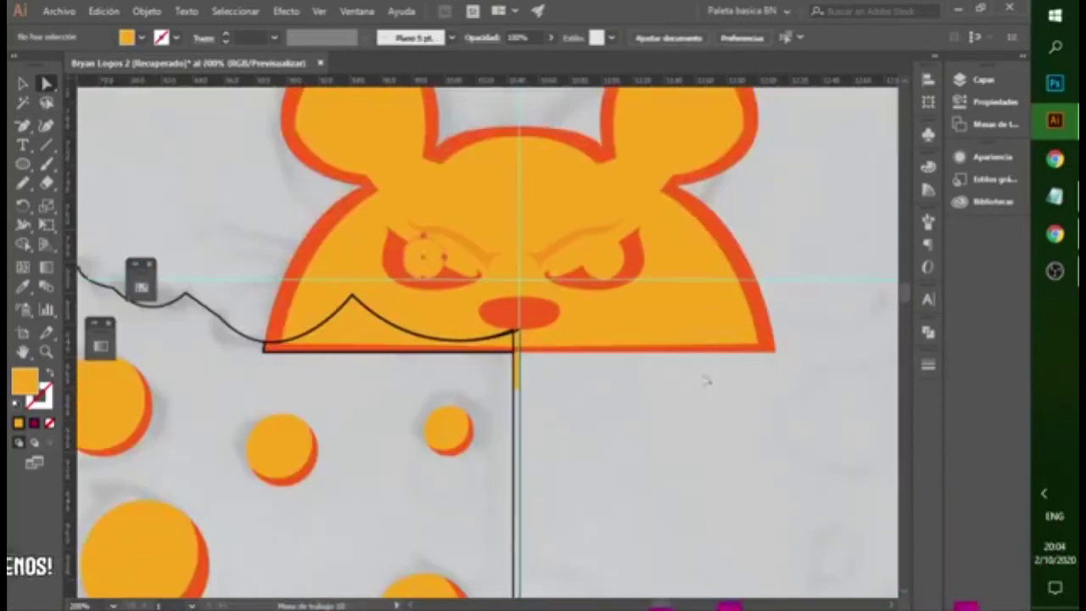
# - Draw a wide and a small orange ellipse as highlights on the upper part of the nose
pyautogui.hotkey('ctrl', '+')
pyautogui.hotkey('ctrl', '+')
pyautogui.hotkey('ctrl', '+')
pyautogui.hotkey('ctrl', '+')
pyautogui.moveTo(441, 339)
pyautogui.mouseDown()
pyautogui.moveTo(526, 300)
pyautogui.moveTo(563, 303)
pyautogui.mouseUp()
pyautogui.moveTo(605, 358)
pyautogui.mouseDown()
pyautogui.moveTo(625, 327)
pyautogui.moveTo(561, 320)
pyautogui.mouseUp()
pyautogui.hotkey('ctrl', '+')
pyautogui.hotkey('ctrl', '-')
pyautogui.hotkey('ctrl', '-')
pyautogui.hotkey('ctrl', '-')
pyautogui.hotkey('ctrl', '-')
pyautogui.hotkey('ctrl', '-')
pyautogui.hotkey('ctrl', '-')
pyautogui.hotkey('ctrl', '-')
pyautogui.hotkey('ctrl', '-')
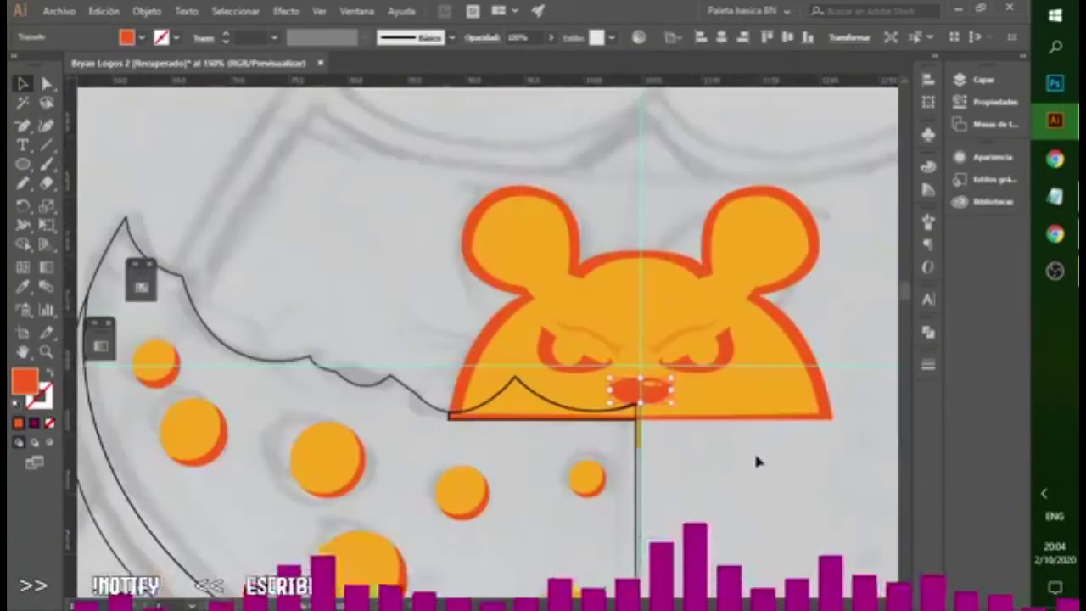
# - Draw a closed red-orange shading shape with the Pen tool over the outer side of the right-hand ear and cheek
pyautogui.click(755, 453)
pyautogui.hscroll(3, 538, 296)
pyautogui.hotkey('ctrl', '+')
pyautogui.press('p')
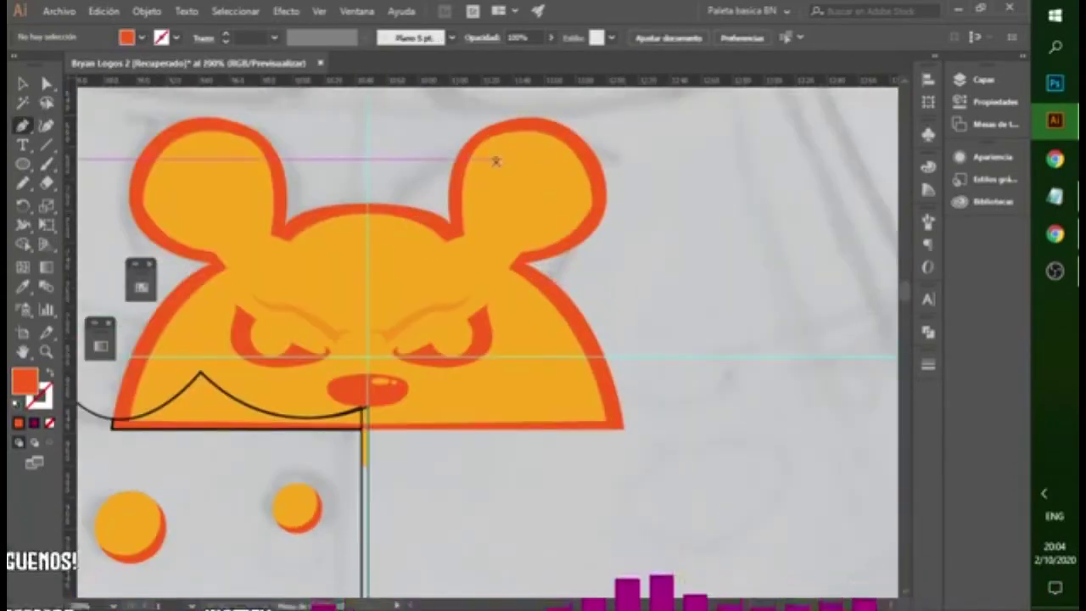
pyautogui.click(470, 158)
pyautogui.moveTo(550, 246); pyautogui.dragTo(506, 379)
pyautogui.moveTo(515, 264); pyautogui.dragTo(581, 439)
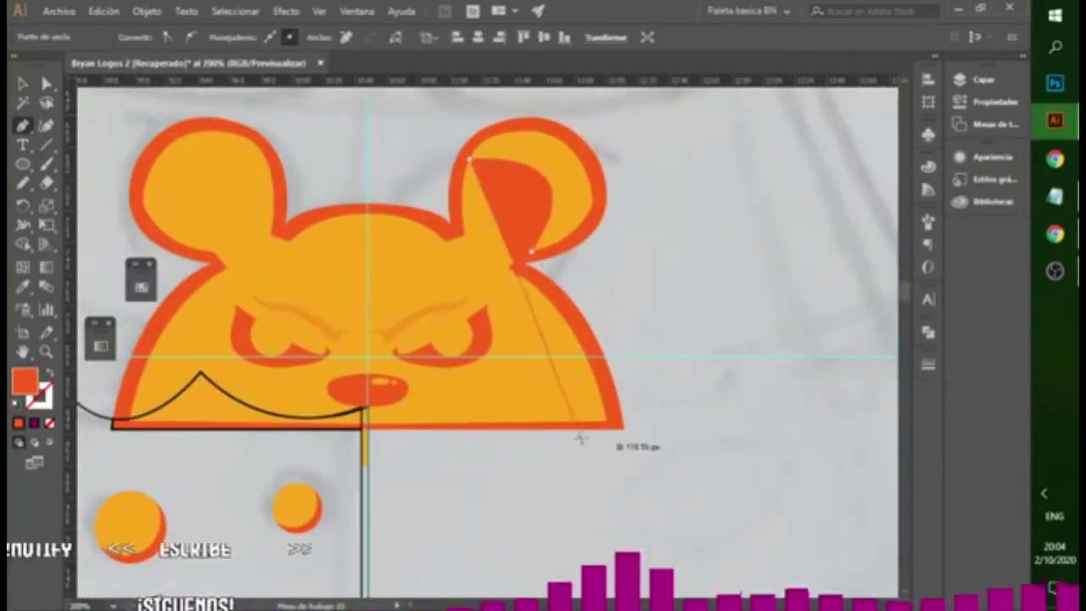
pyautogui.moveTo(552, 526); pyautogui.dragTo(526, 153)
# - Trim the red-orange shading to the head's contour by removing the parts outside it
pyautogui.press('a')
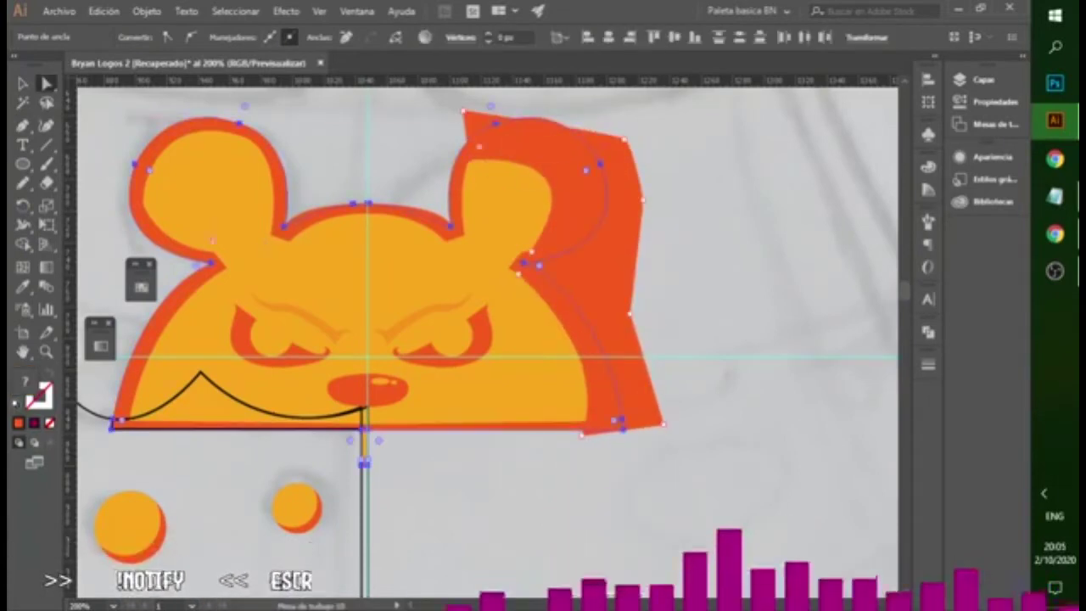
pyautogui.press('v')
pyautogui.click(582, 213)
pyautogui.click(452, 246)
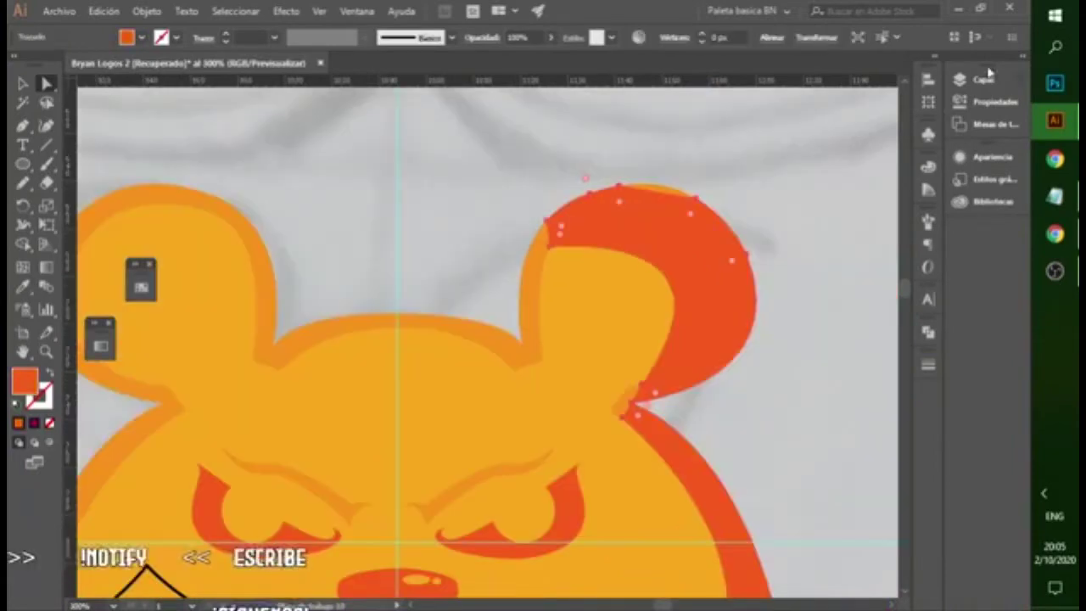
# - Restack the red-orange shading within Capa 2 so it sits beneath the darker orange head outline
pyautogui.click(984, 79)
pyautogui.click(814, 112)
pyautogui.scroll(-3, 650, 235)
pyautogui.hscroll(4, 650, 235)
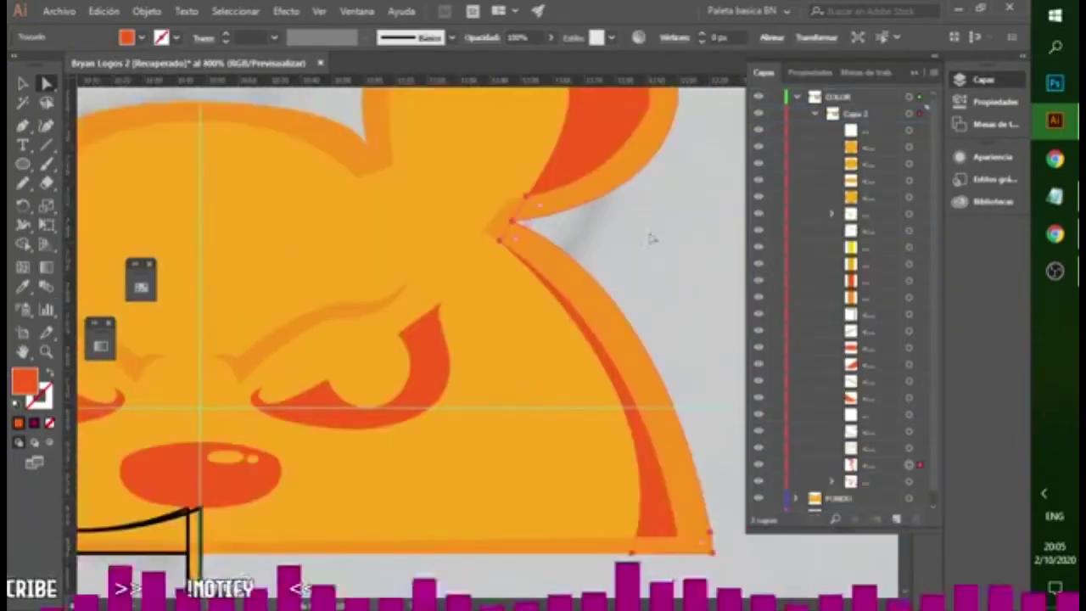
# - Reshape the inner curve of the ear shading into a tapered crescent by adjusting its anchor handles
pyautogui.hscroll(-3, 717, 286)
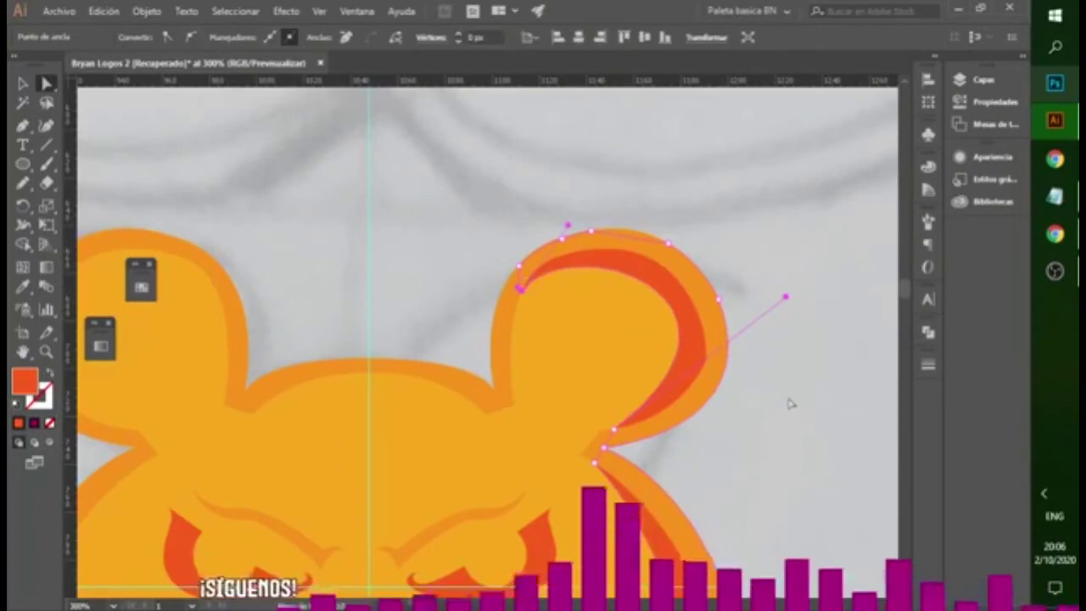
pyautogui.click(775, 356)
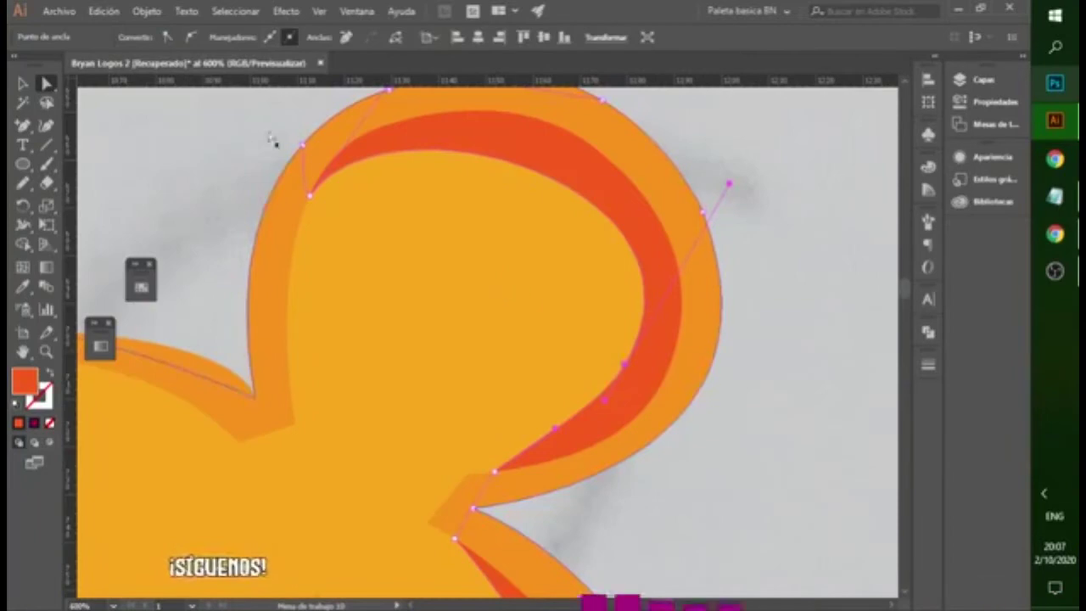
pyautogui.moveTo(729, 183); pyautogui.dragTo(705, 180)
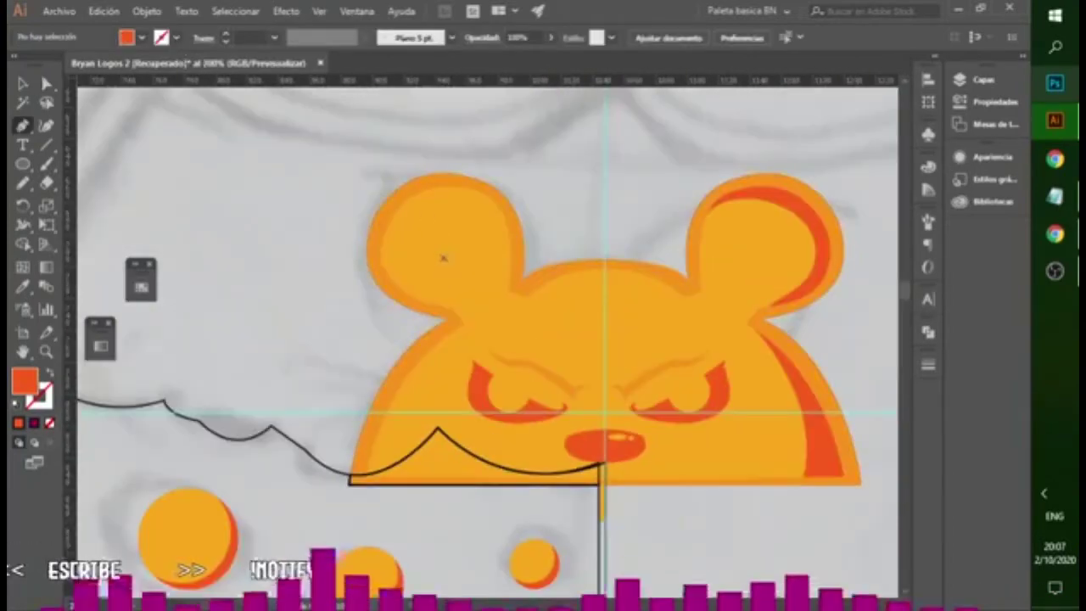
# - Draw a thin curved highlight inside the left-hand ear with the Pen tool and fill it white
pyautogui.click(424, 206)
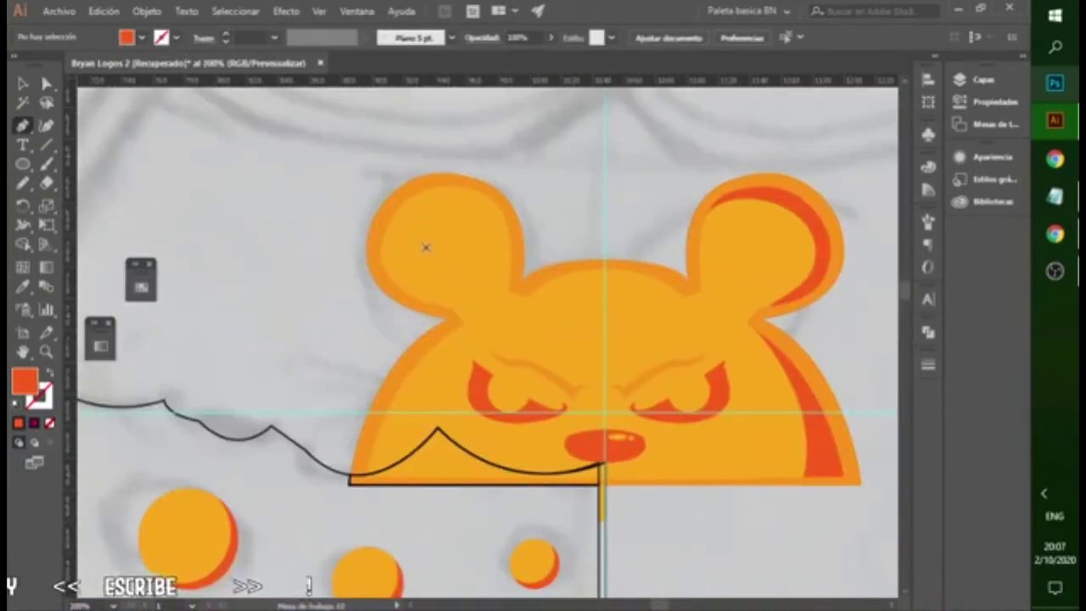
pyautogui.click(411, 281)
pyautogui.click(435, 327)
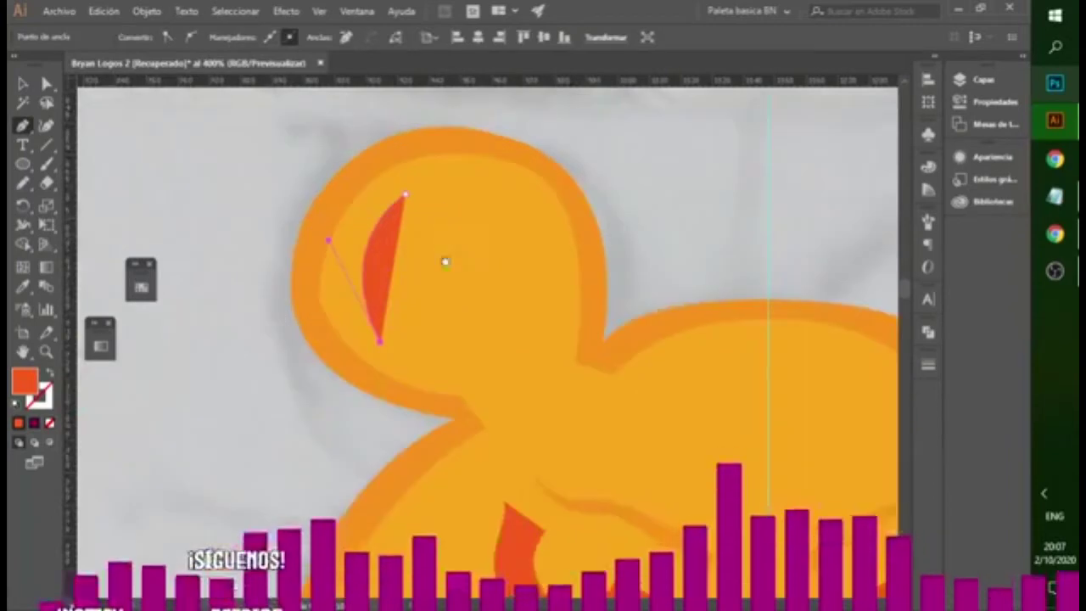
pyautogui.hscroll(-3, 402, 213)
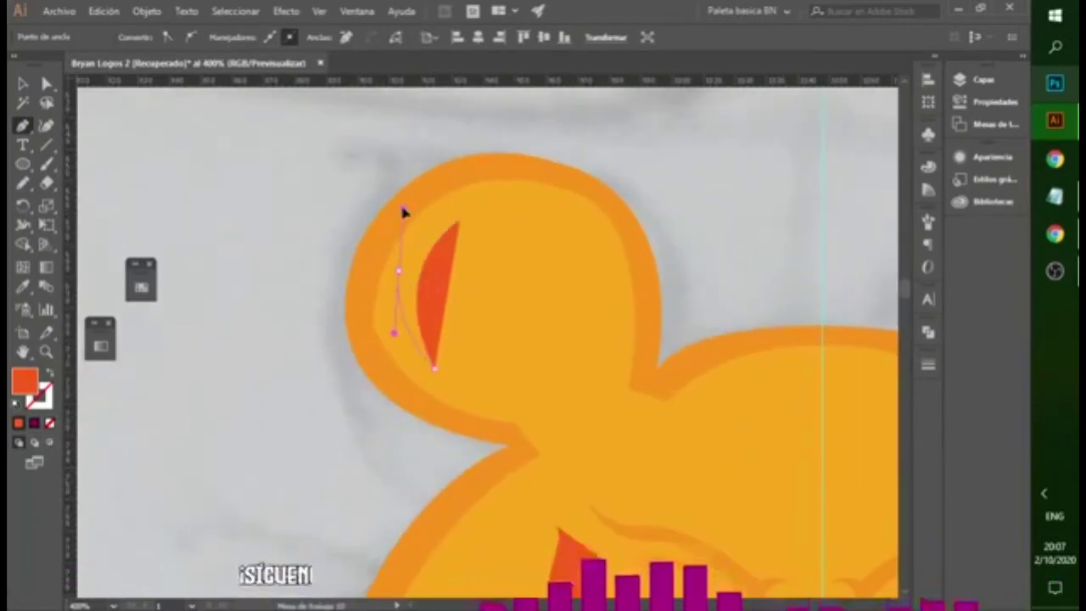
pyautogui.moveTo(402, 213); pyautogui.dragTo(458, 221)
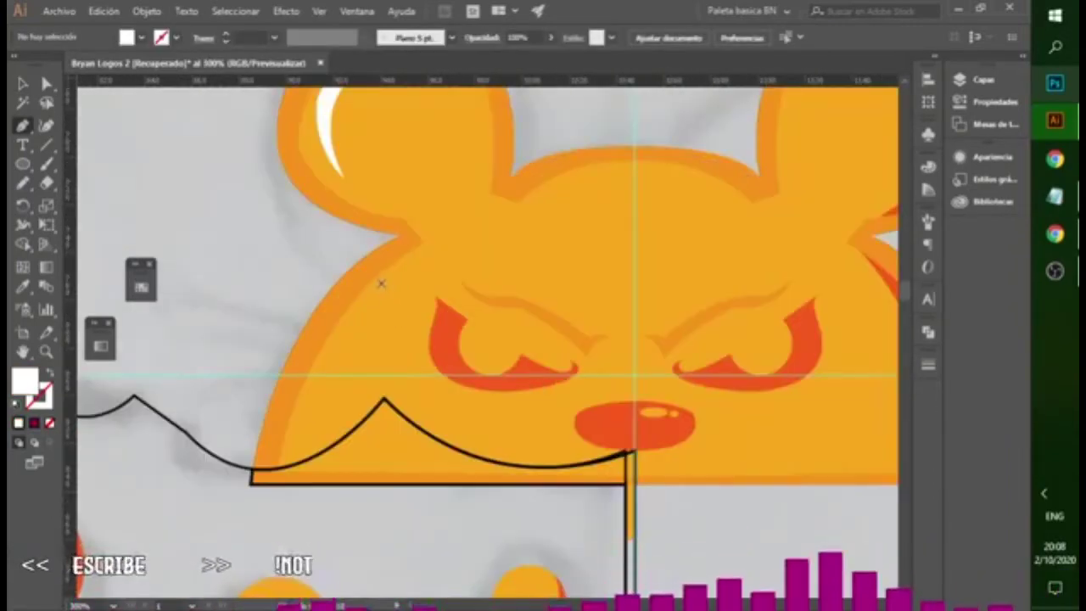
# - Draw white highlights inside the head's left-hand side and upper edge, and reshape the corner of the small top highlight
pyautogui.click(416, 247)
pyautogui.moveTo(308, 370); pyautogui.dragTo(292, 384)
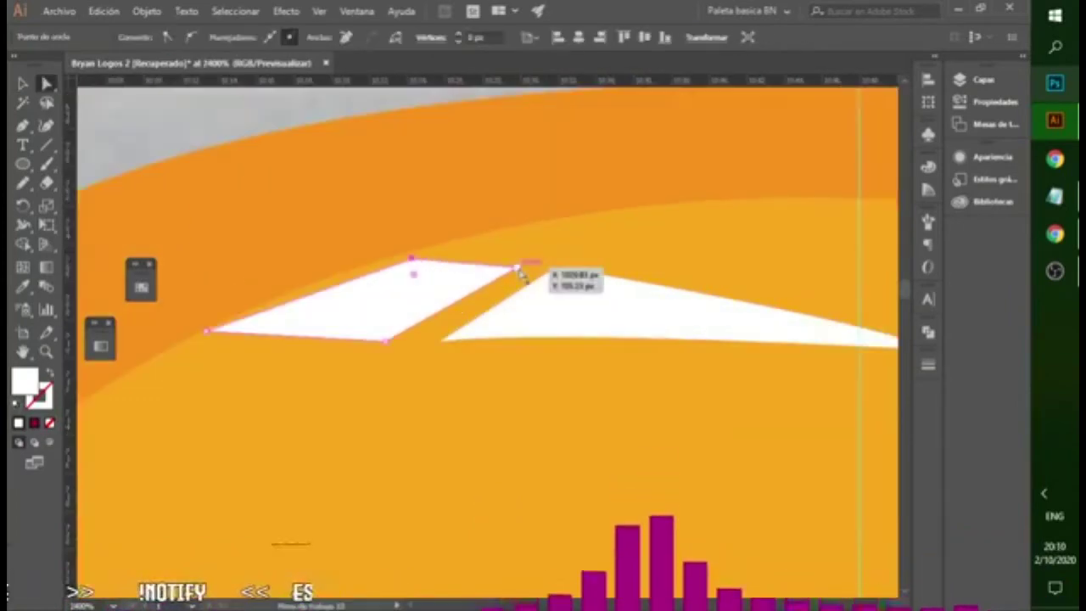
pyautogui.moveTo(520, 272); pyautogui.dragTo(562, 249)
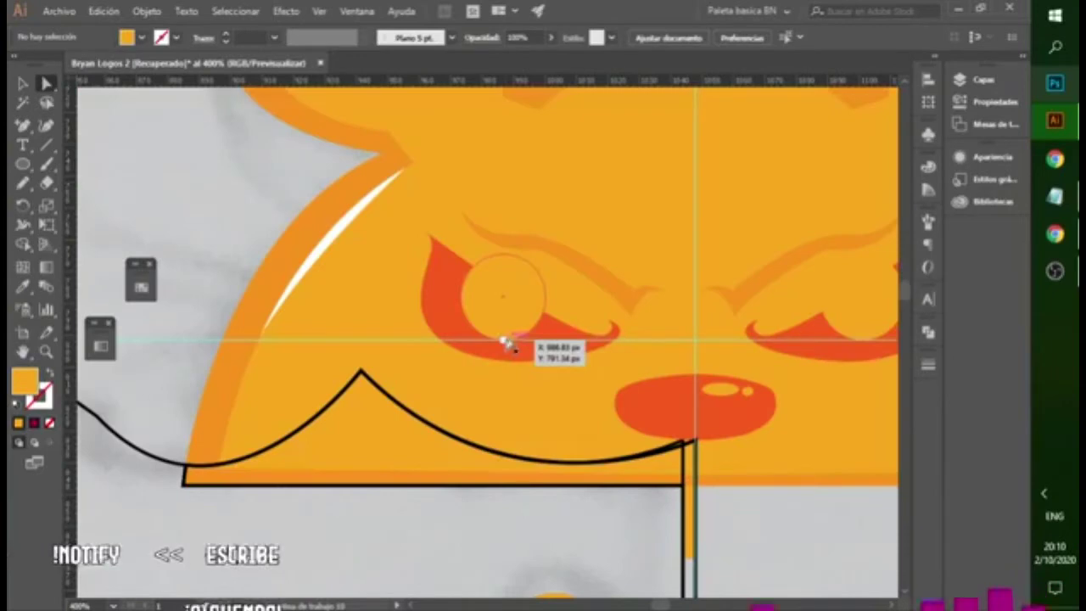
# - Add a black shadow copy of the right-hand eye shape, offset outward and down, and send it behind the red-orange eye
pyautogui.click(140, 283)
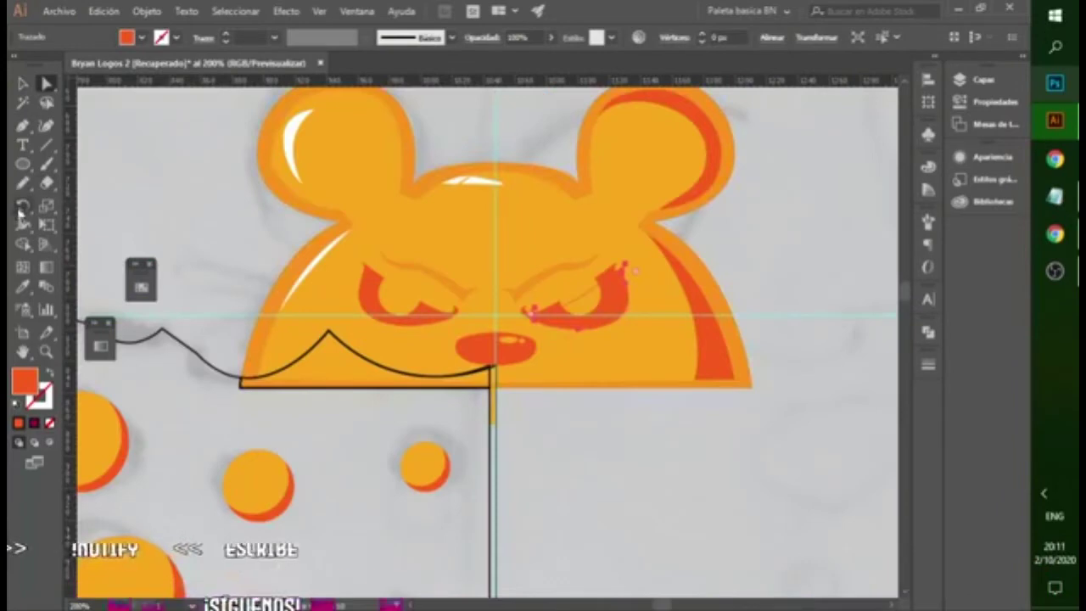
pyautogui.click(141, 283)
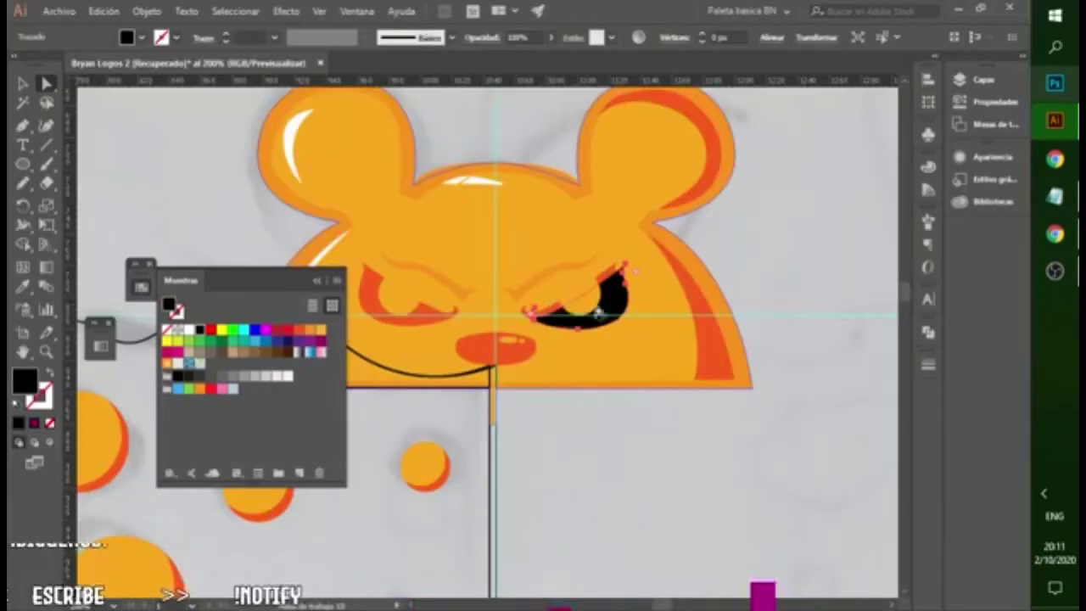
pyautogui.rightClick(570, 351)
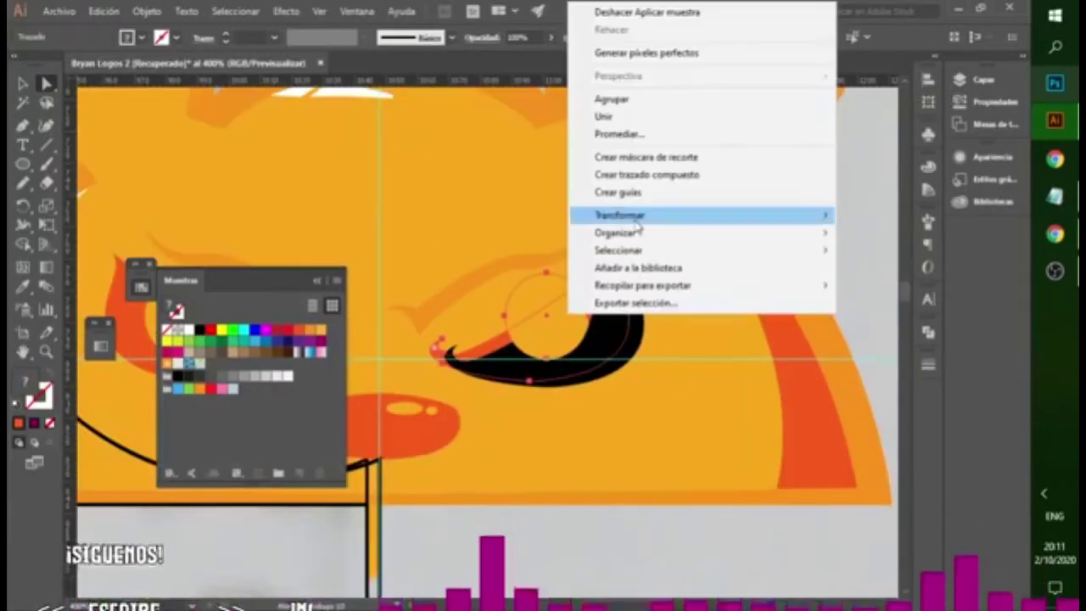
pyautogui.press('Escape')
pyautogui.scroll(2, 623, 320)
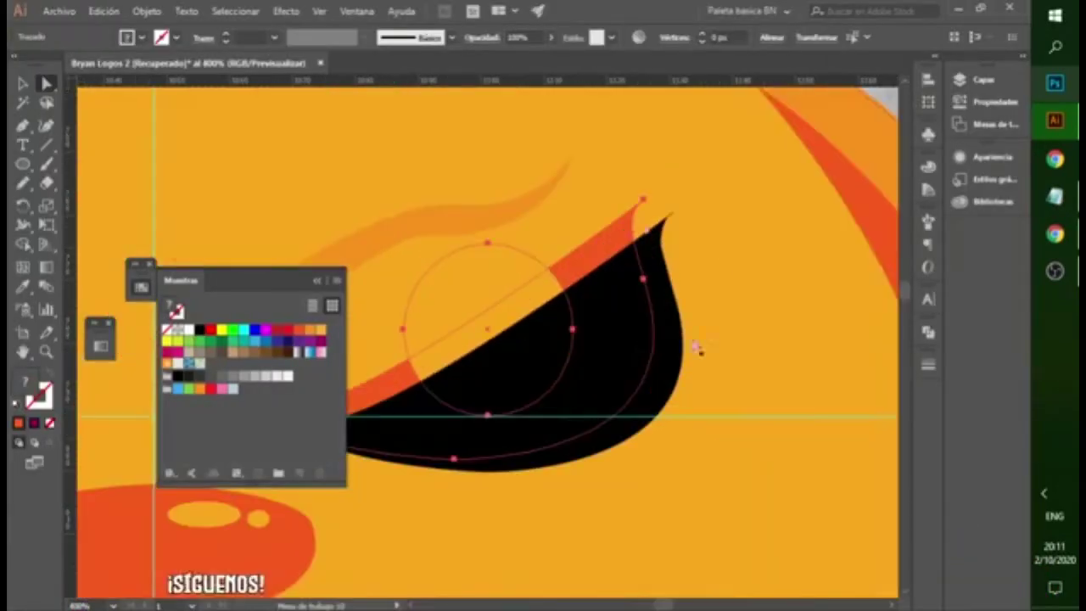
pyautogui.rightClick(590, 304)
pyautogui.click(670, 357)
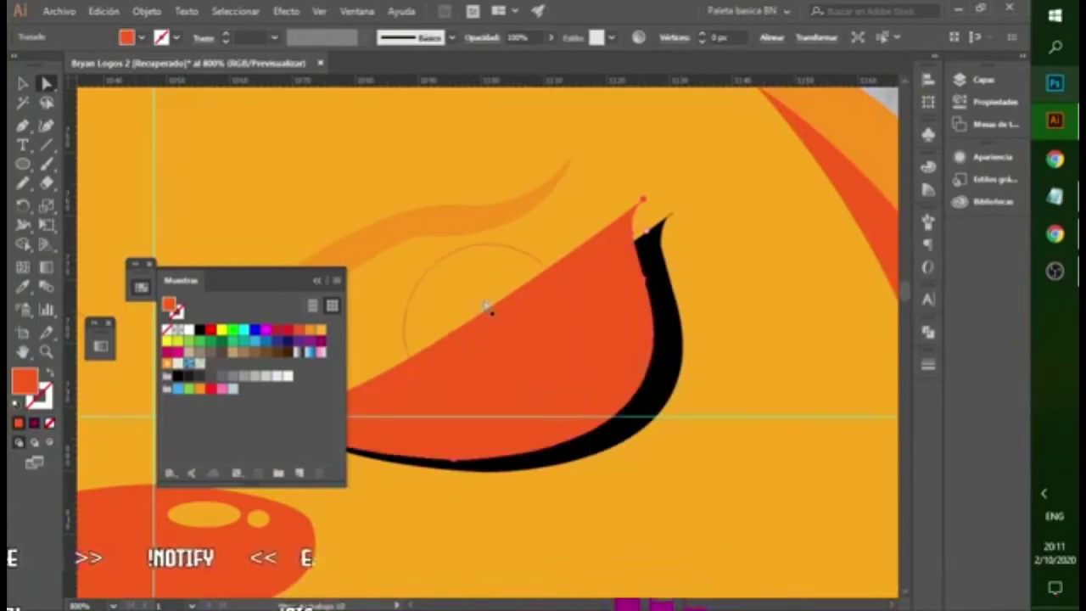
# - Place a black offset shadow behind the red-orange nose and fill the nose's two small highlights white
pyautogui.scroll(-3, 490, 308)
pyautogui.scroll(2, 676, 315)
pyautogui.press('a')
pyautogui.click(536, 337)
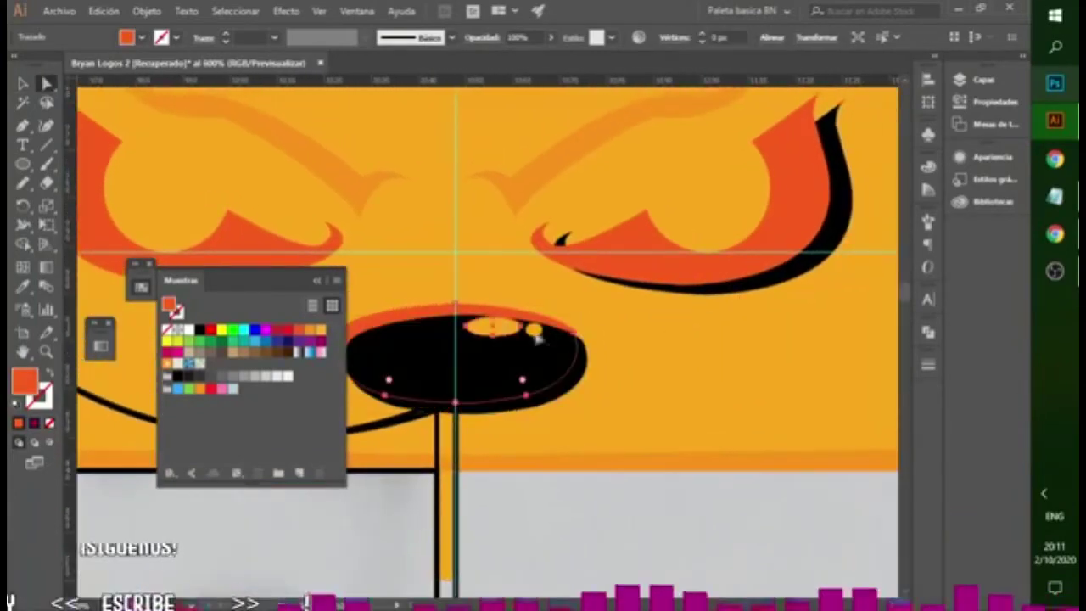
pyautogui.hotkey('ctrl', 'z')
pyautogui.scroll(-3, 536, 332)
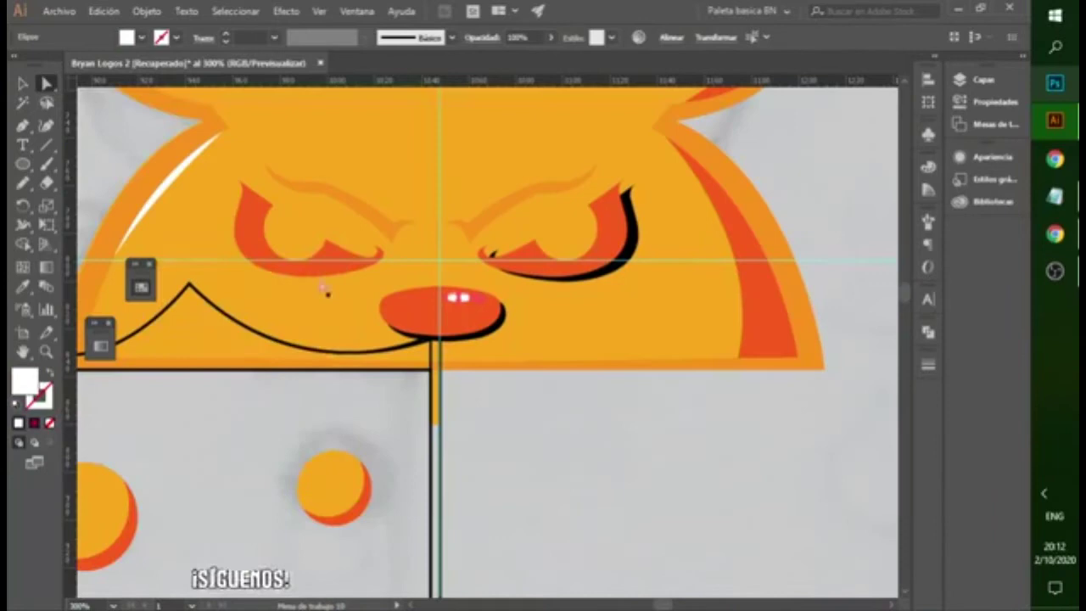
pyautogui.scroll(1, 647, 402)
pyautogui.scroll(-1, 655, 351)
# - Turn the right-hand ear and head shading into semi-transparent black and reduce the opacity of the eye and nose shadows
pyautogui.click(653, 351)
pyautogui.press('5')
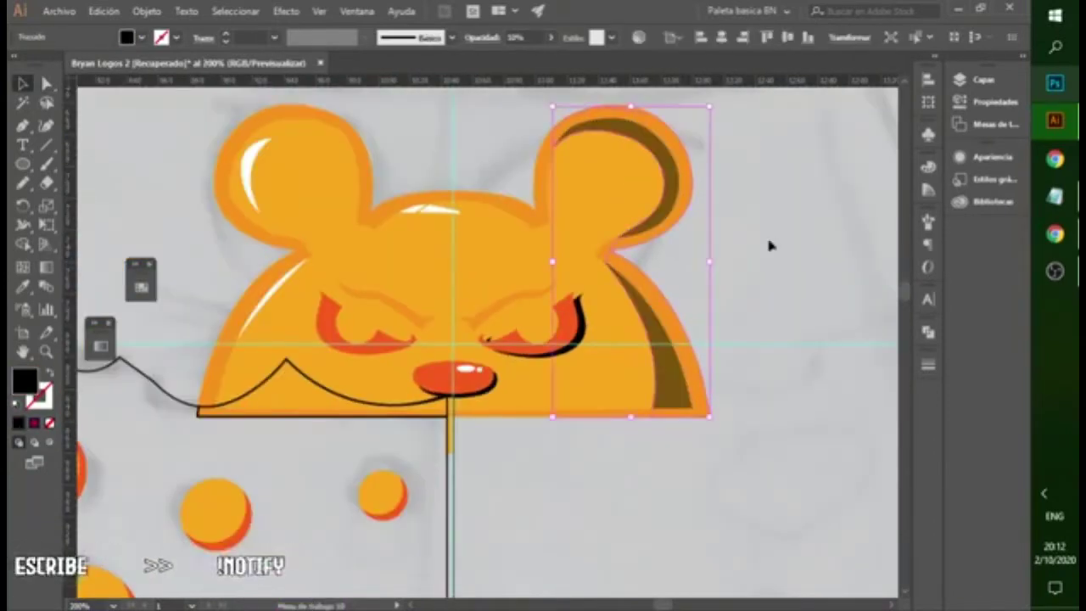
pyautogui.hotkey('ctrl', 'z')
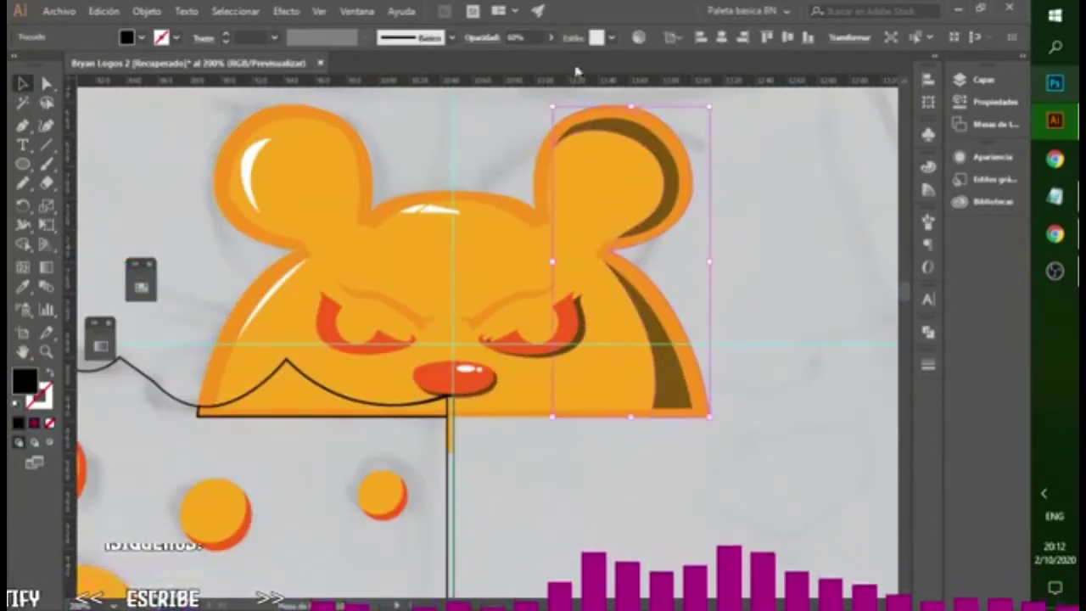
pyautogui.hotkey('ctrl', 'z')
pyautogui.hotkey('ctrl', '-')
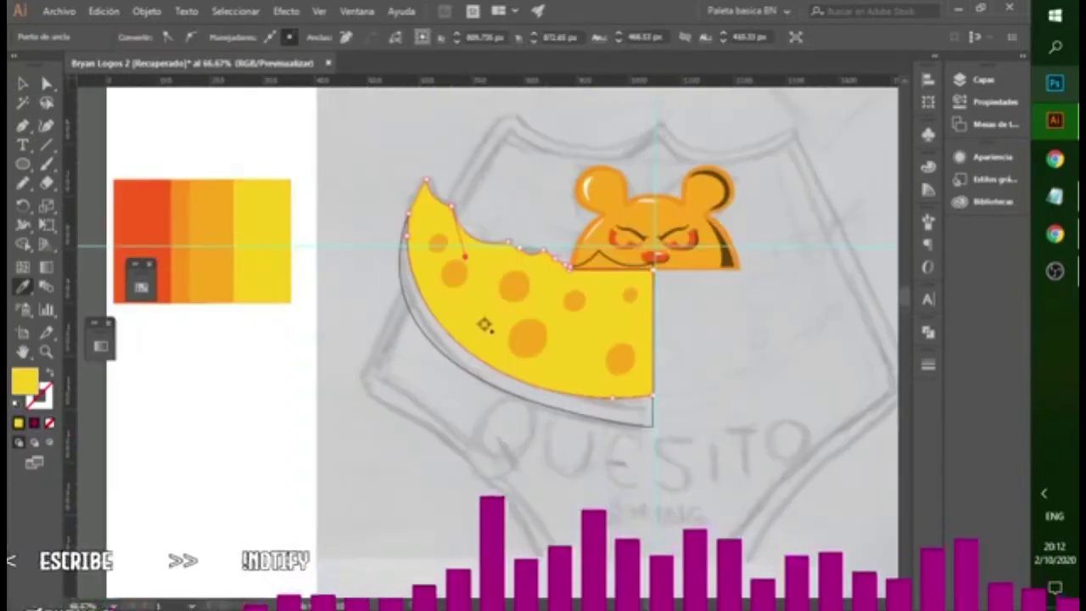
# - Recolour the cheese with the palette's darker orange and mirror it across the vertical guide to complete the slice
pyautogui.click(189, 232)
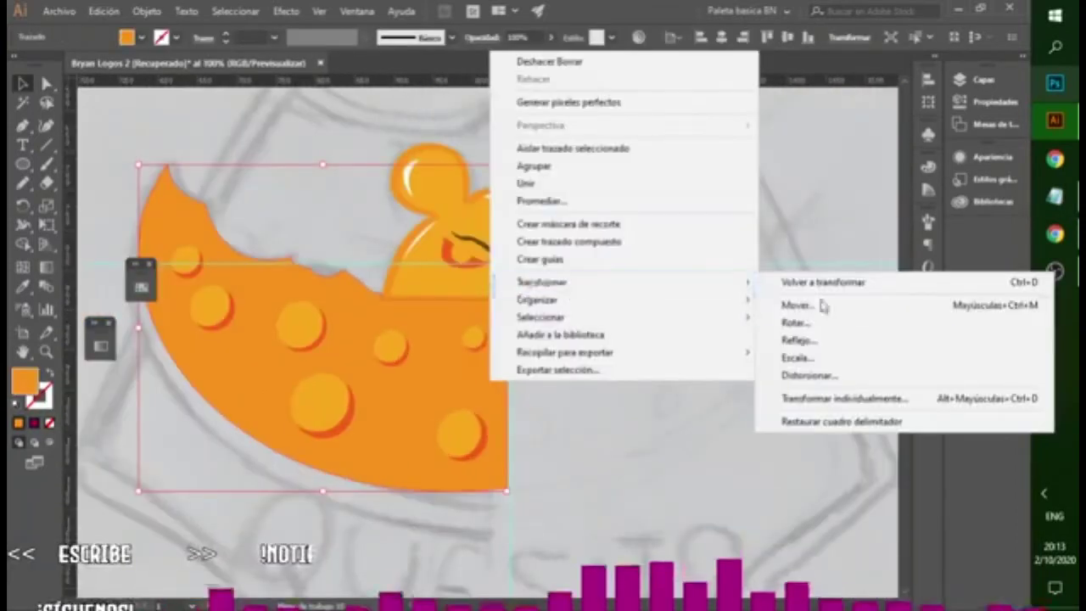
pyautogui.moveTo(348, 388); pyautogui.dragTo(407, 389)
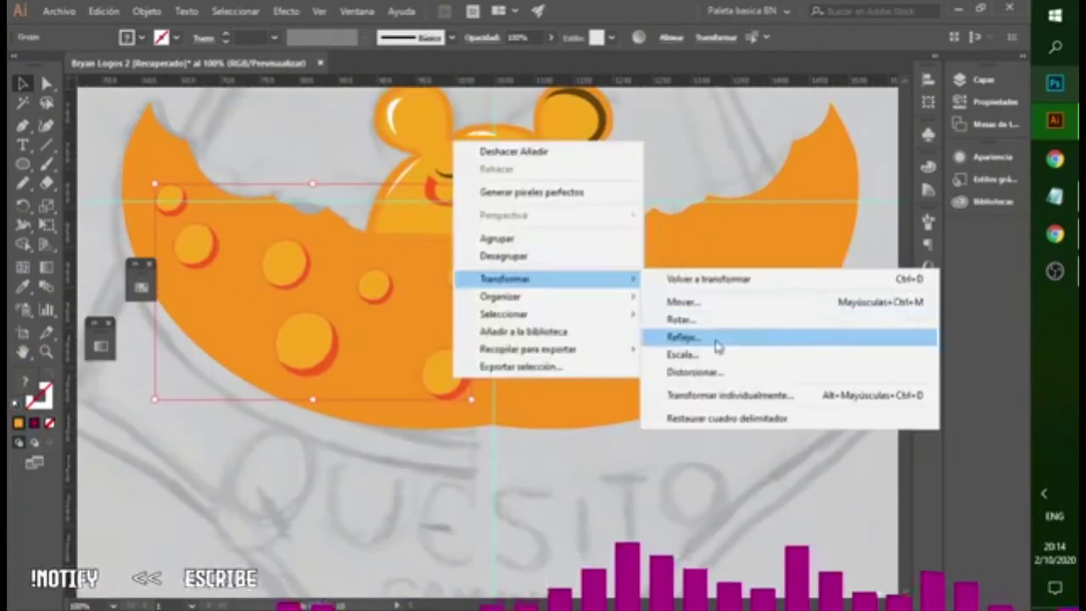
# - Reflect a copy of the cheese hole group and place it on the opposite half of the slice
pyautogui.click(715, 337)
pyautogui.click(436, 410)
pyautogui.moveTo(399, 373); pyautogui.dragTo(697, 375)
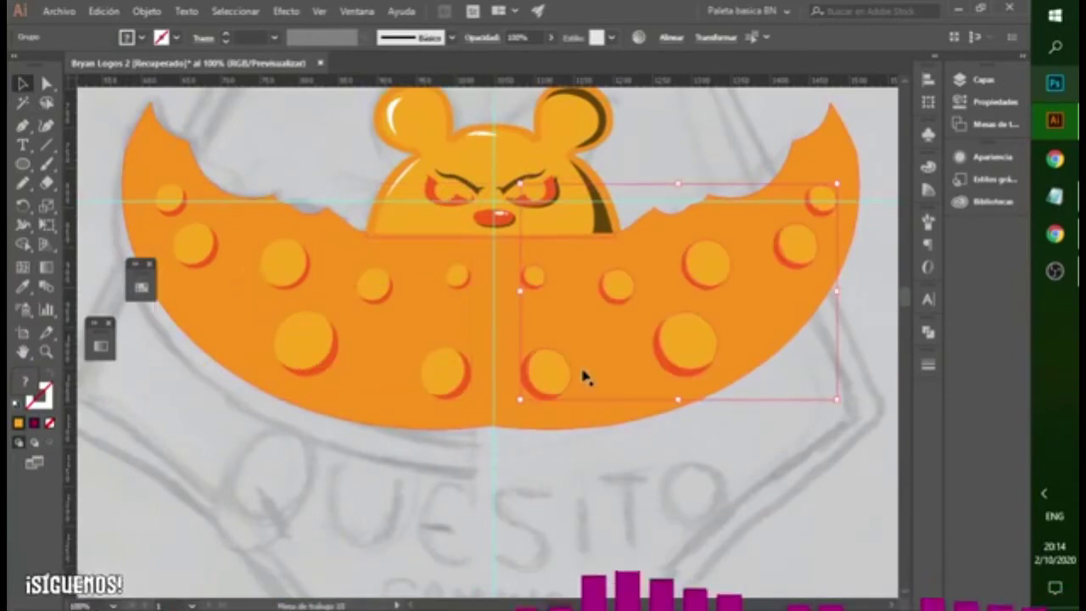
pyautogui.scroll(2, 582, 375)
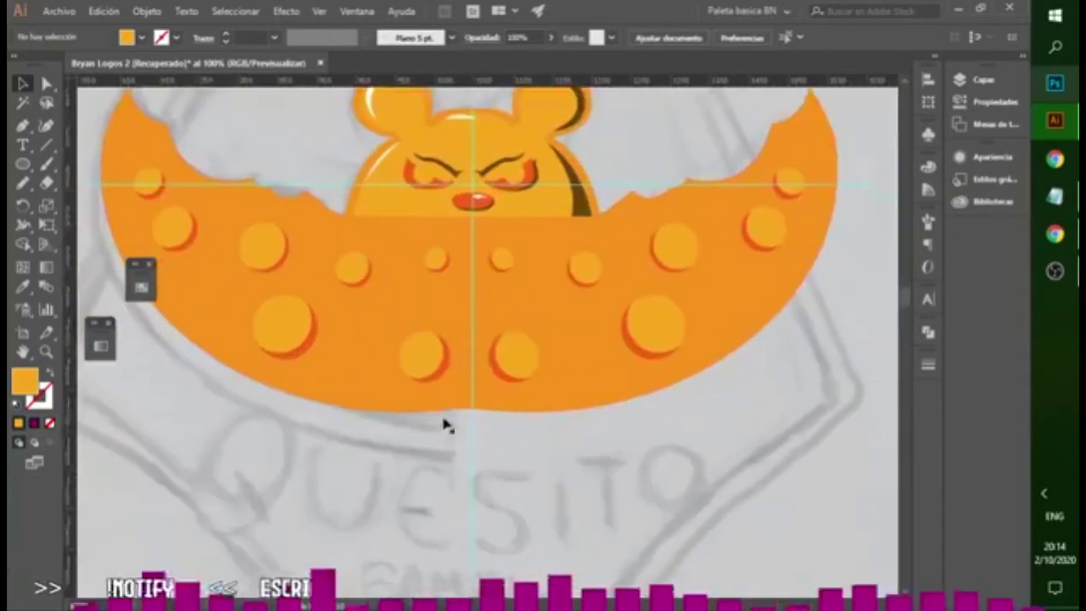
# - Smooth the dip at the bottom centre of the joined cheese by editing its anchor points
pyautogui.scroll(2, 447, 426)
pyautogui.press('a')
pyautogui.click(487, 414)
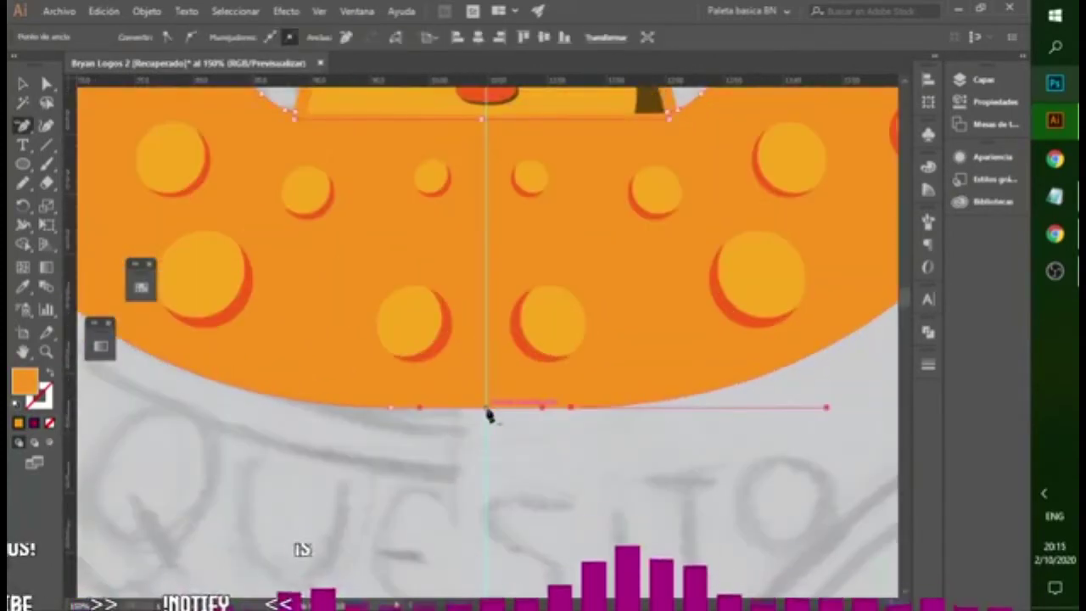
pyautogui.scroll(-2, 487, 414)
pyautogui.scroll(-2, 549, 410)
# - Save the design as a separate file named Logo Quesito.ai
pyautogui.click(454, 405)
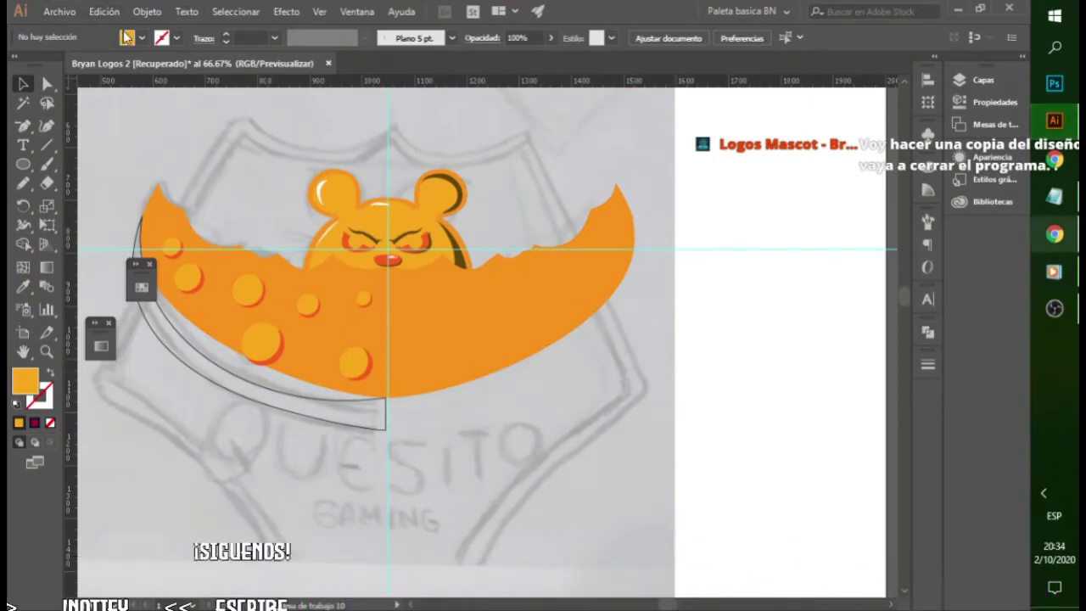
pyautogui.click(60, 11)
pyautogui.click(155, 162)
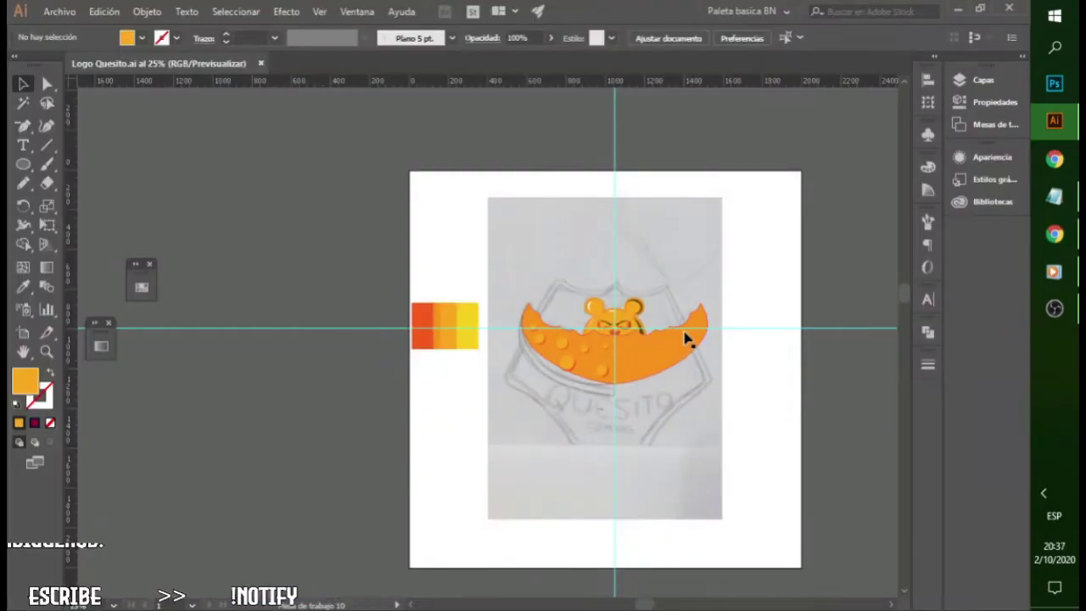
# - Mirror the shaded holes onto the empty right-hand half of the cheese
pyautogui.scroll(5, 577, 369)
pyautogui.scroll(-3, 577, 369)
pyautogui.rightClick(460, 390)
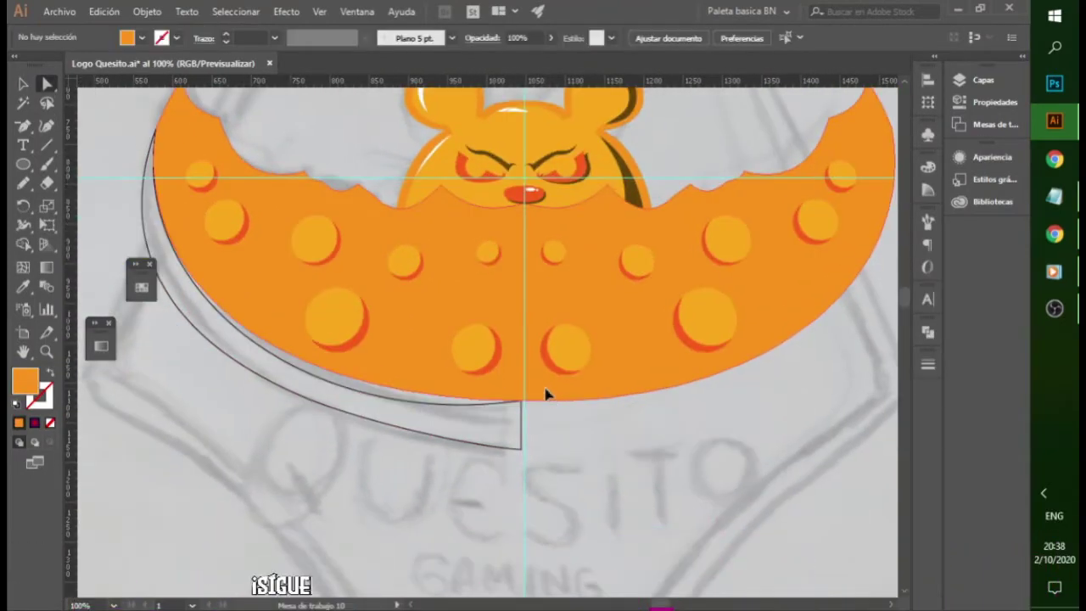
# - Narrow the cheese slice and scale both hole groups down to fit within its outline
pyautogui.click(288, 397)
pyautogui.scroll(2, 291, 387)
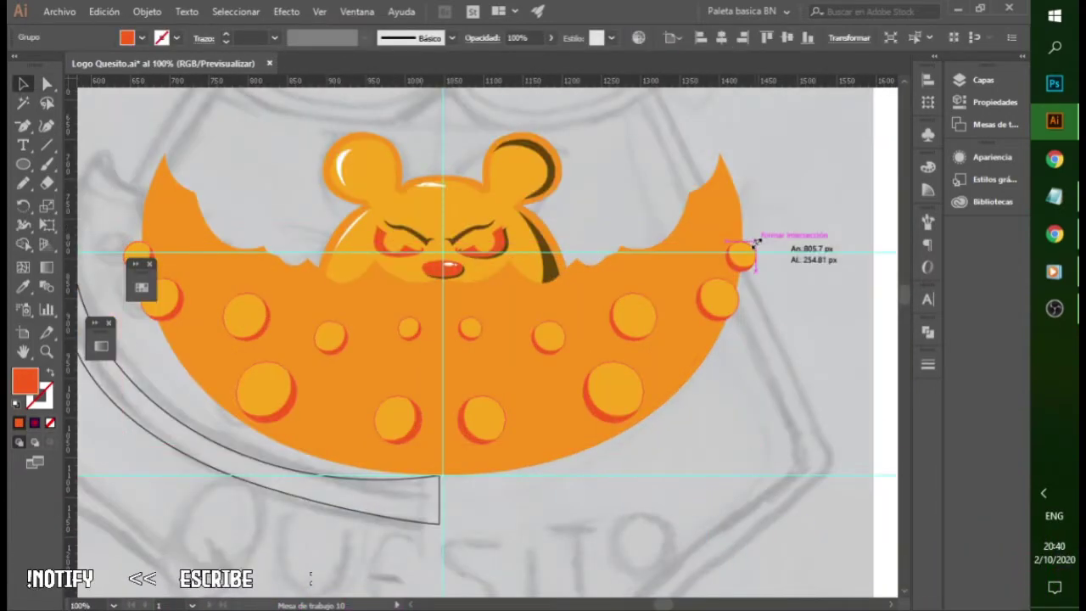
pyautogui.click(467, 405)
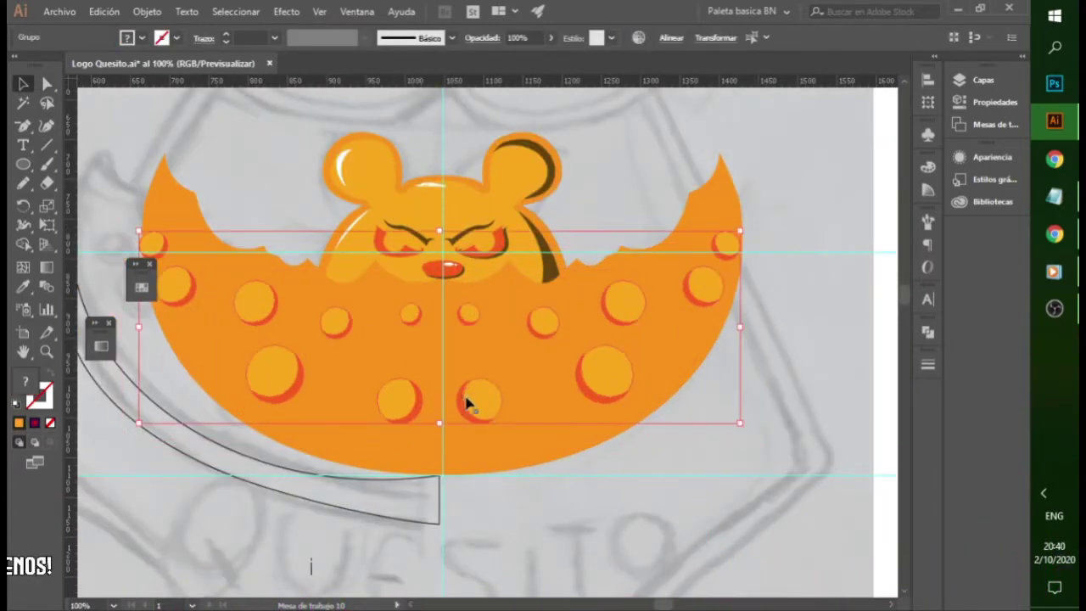
# - Reposition the individual holes on both halves so that the outer ones sit fully inside the cheese edge
pyautogui.scroll(2, 558, 387)
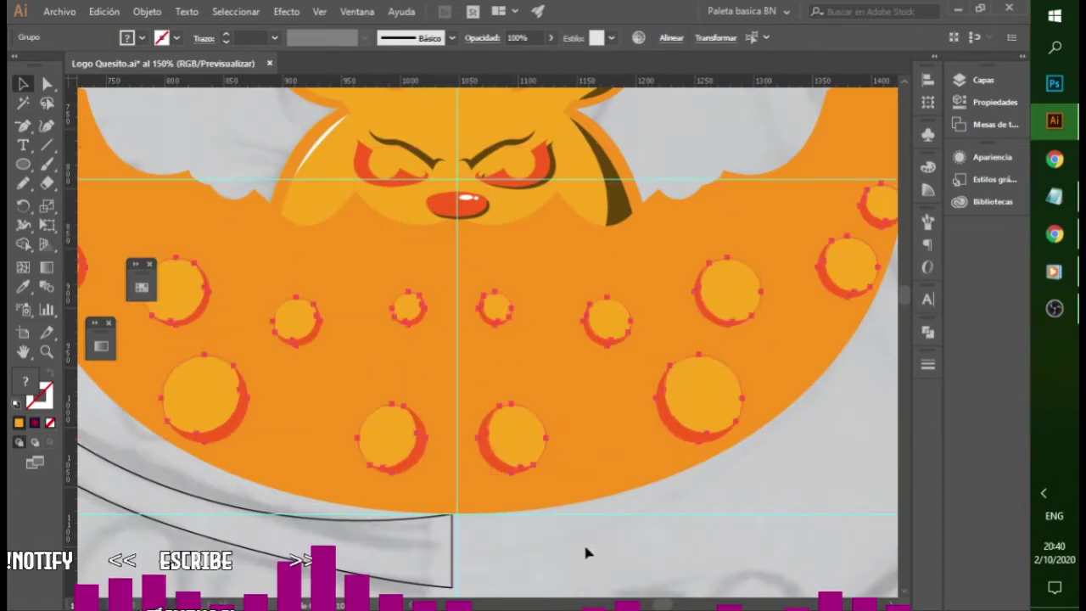
pyautogui.scroll(2, 470, 460)
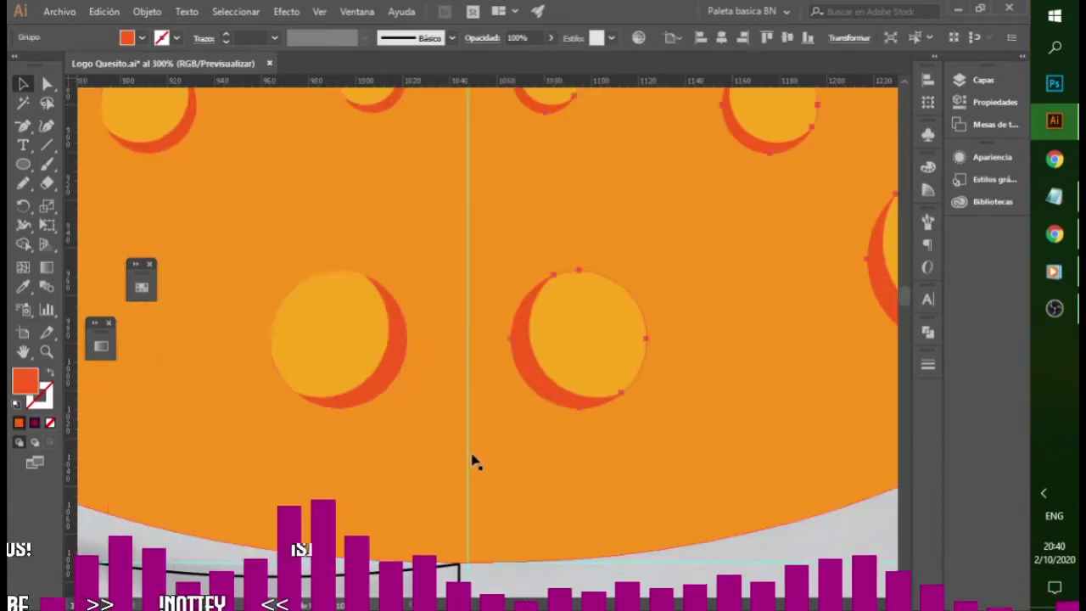
pyautogui.click(545, 430)
pyautogui.doubleClick(544, 431)
pyautogui.click(545, 417)
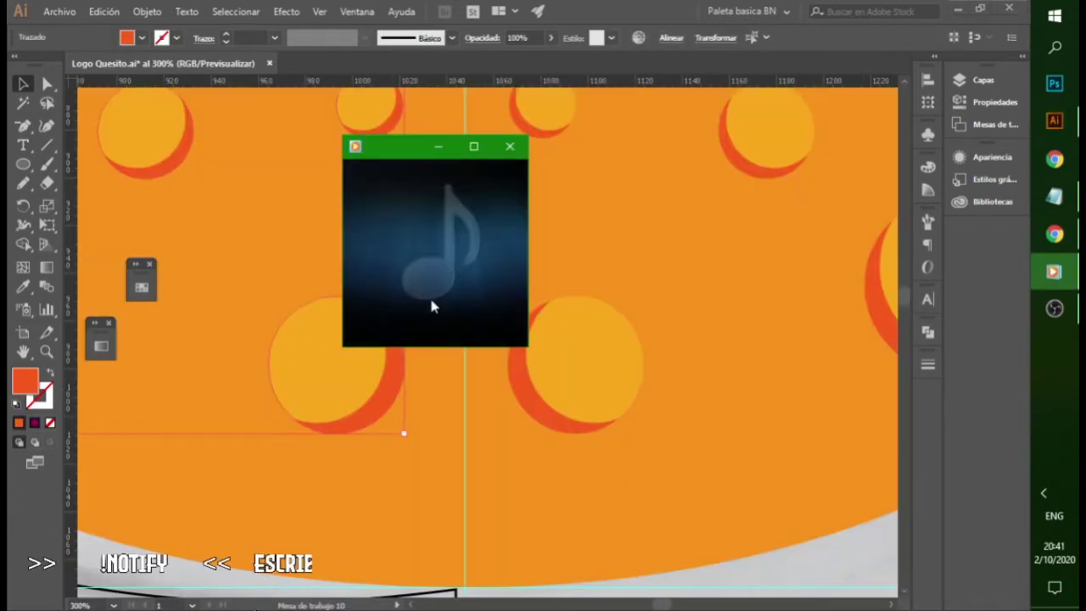
pyautogui.moveTo(612, 388); pyautogui.dragTo(618, 480)
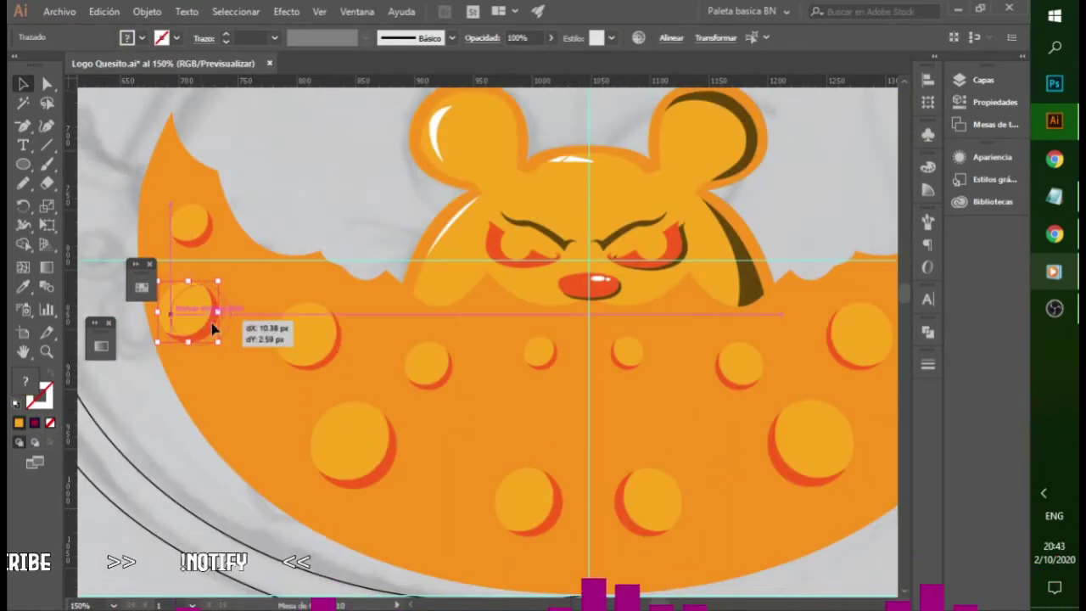
pyautogui.moveTo(186, 306); pyautogui.dragTo(207, 315)
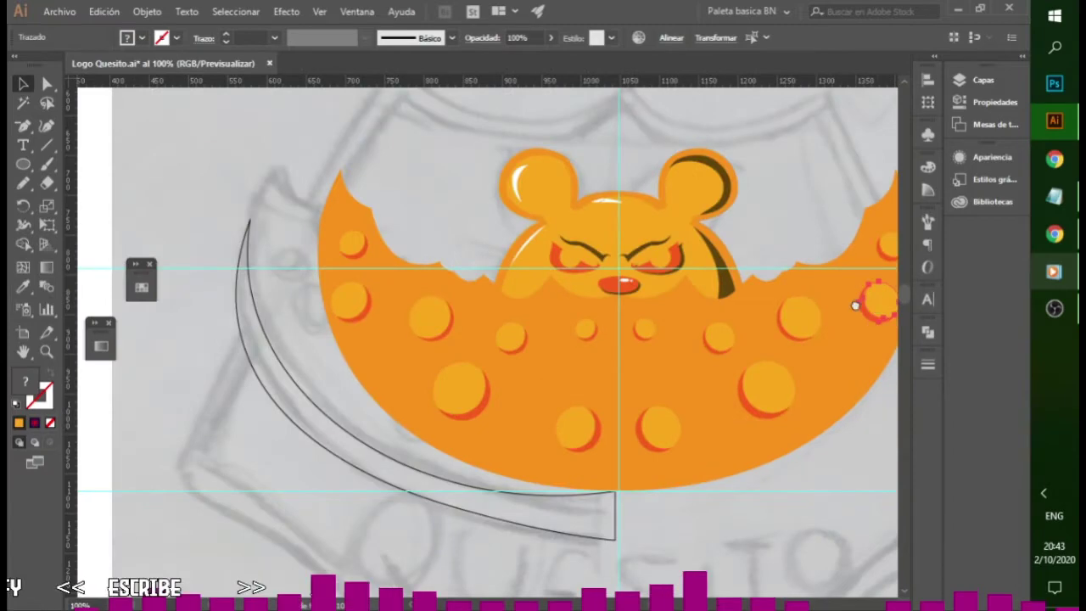
pyautogui.moveTo(872, 296); pyautogui.dragTo(766, 294)
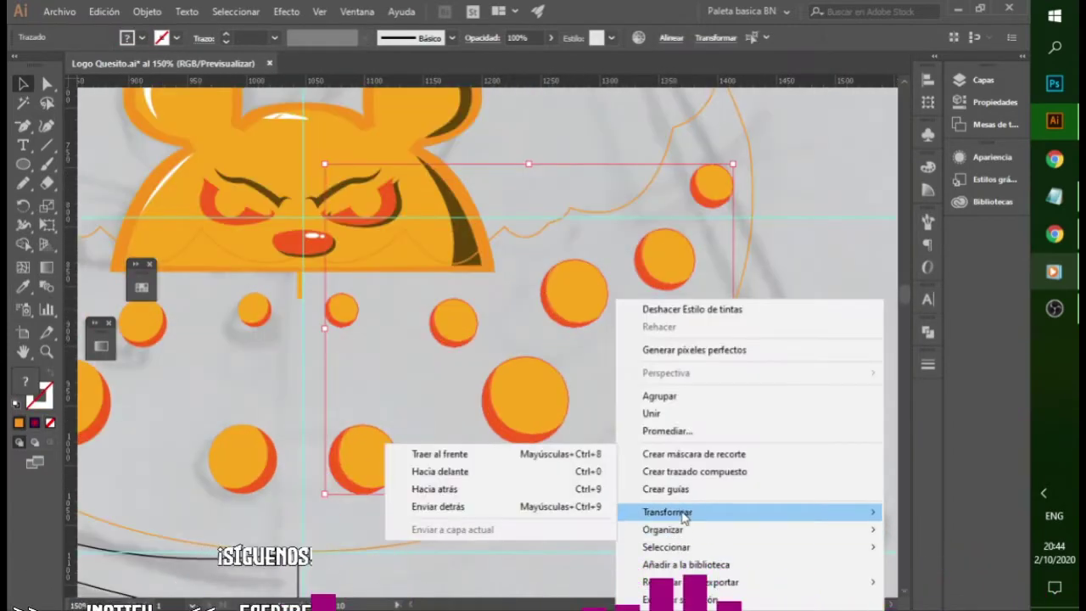
# - Rotate the right-hand holes individually so their red-orange shading faces the lower right, matching the other half
pyautogui.moveTo(610, 514)
pyautogui.click(364, 436)
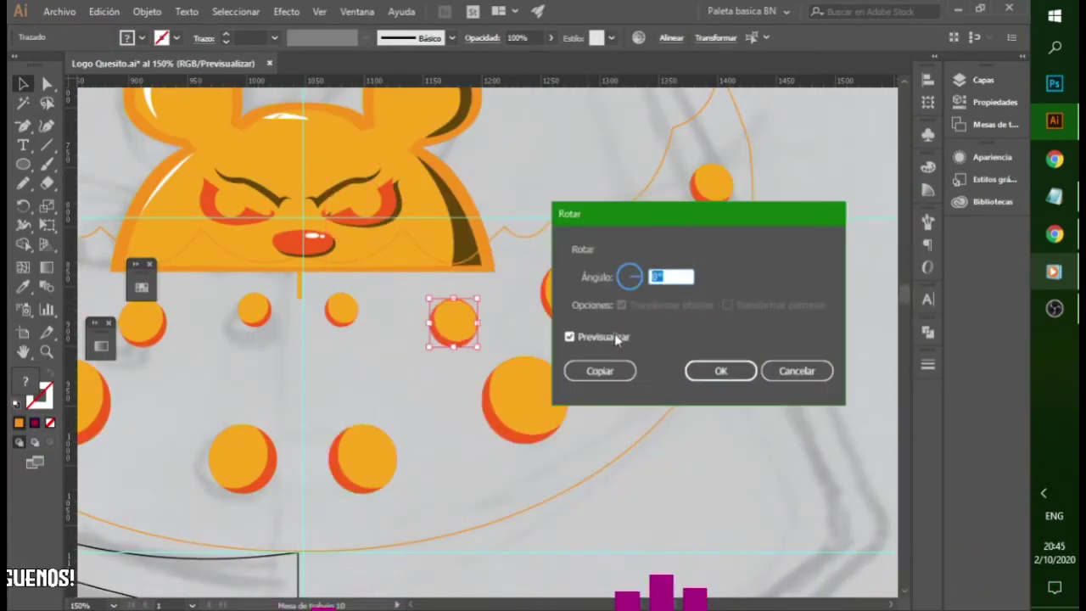
pyautogui.press('Return')
pyautogui.click(544, 416)
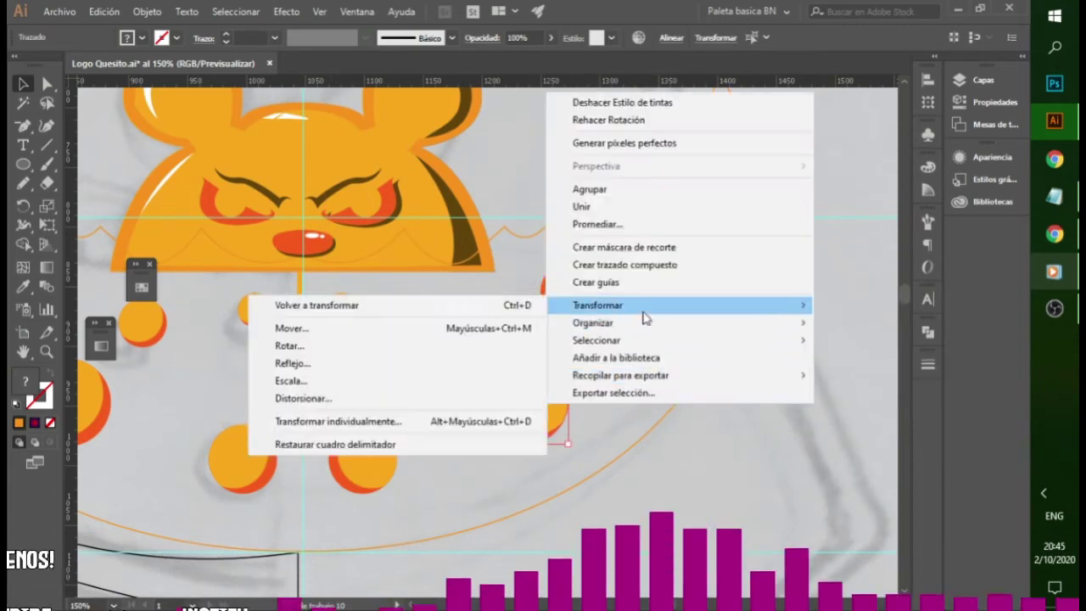
pyautogui.rightClick(674, 262)
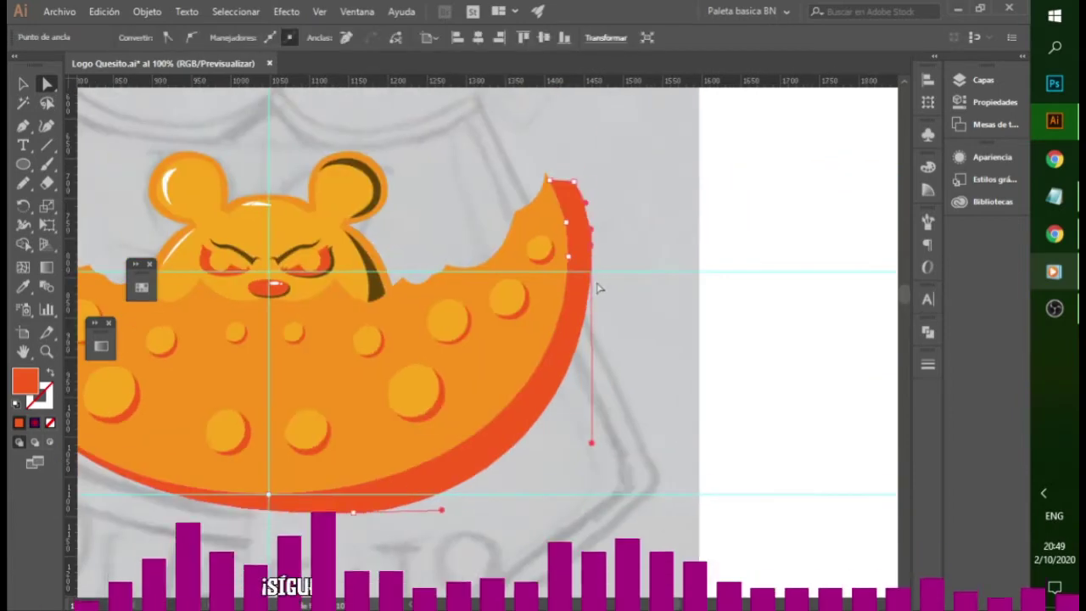
# - Adjust the anchor handles of the red-orange rim along the cheese's right-hand edge to refine its curve
pyautogui.scroll(1, 576, 157)
pyautogui.scroll(1, 585, 169)
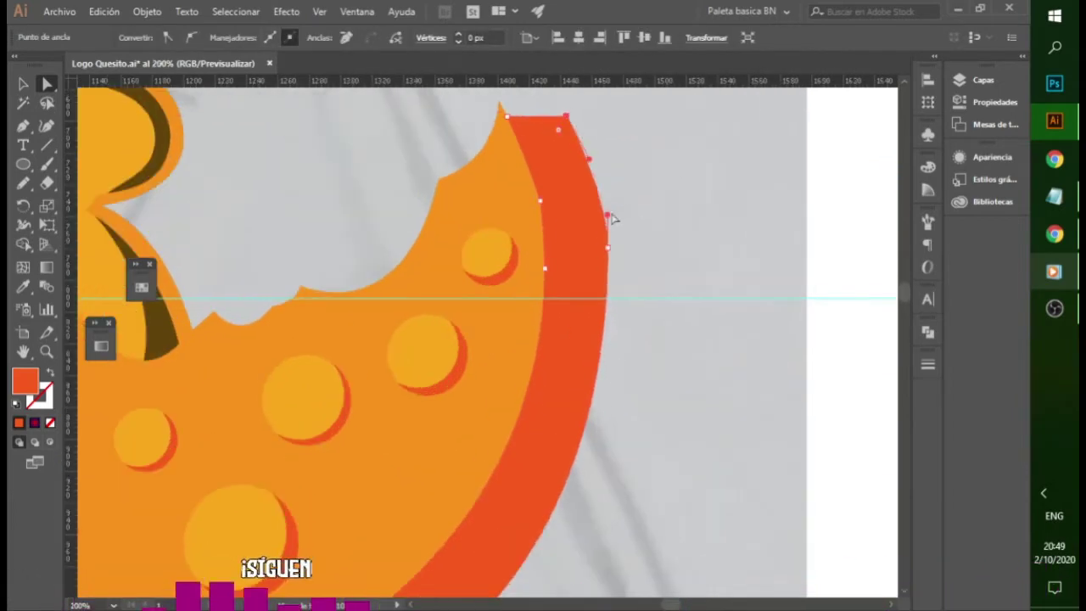
pyautogui.scroll(1, 606, 218)
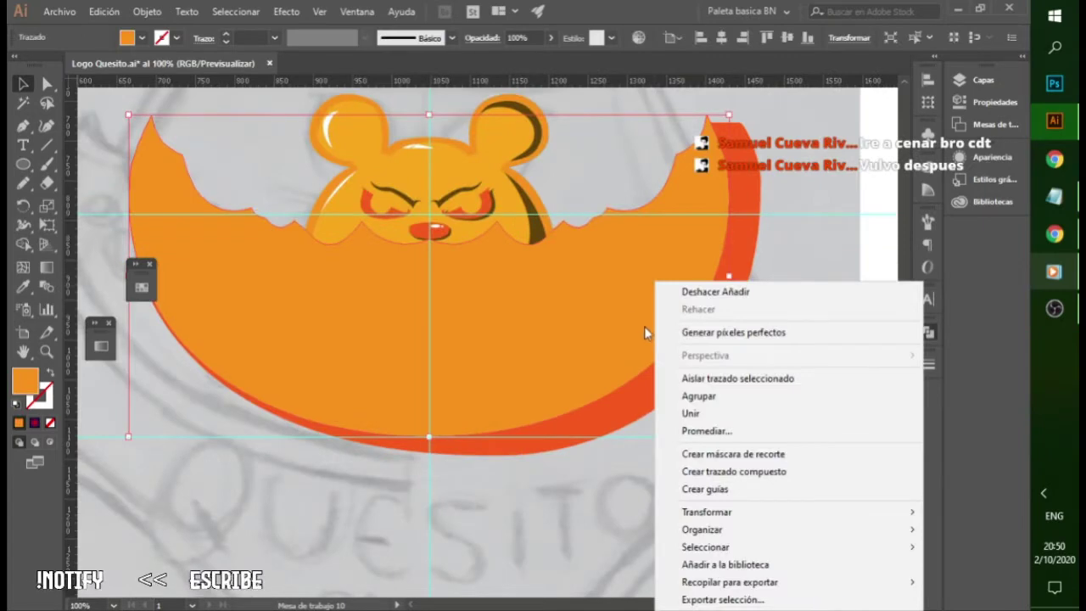
# - Adjust the curve at the shield's lower tip and align the centre anchors of both mirrored halves on the vertical guide
pyautogui.hotkey('shift', 'ctrl', 'F9')
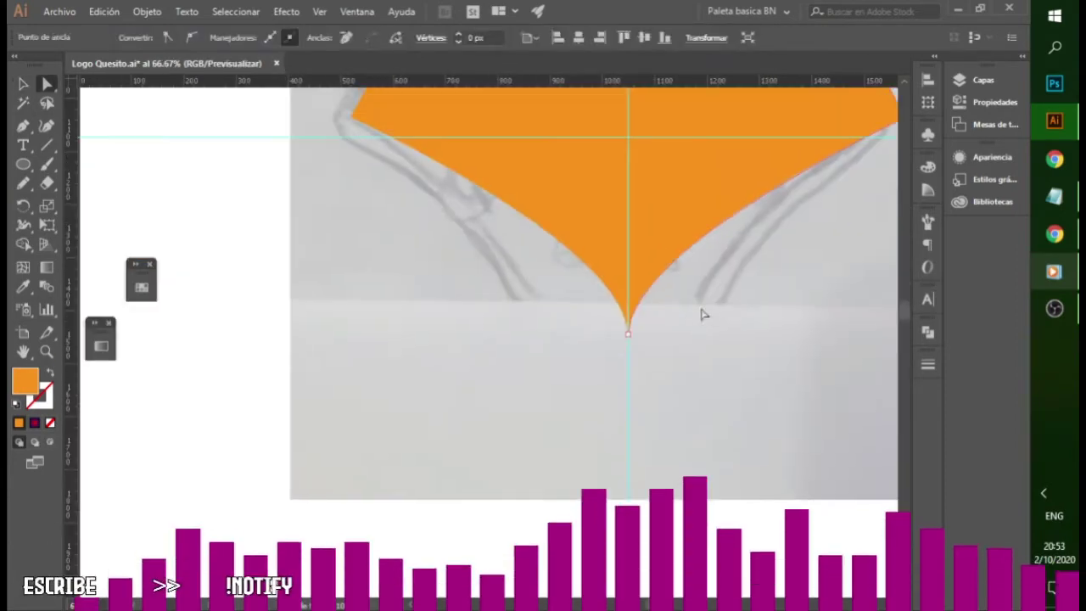
pyautogui.moveTo(651, 244); pyautogui.dragTo(685, 241)
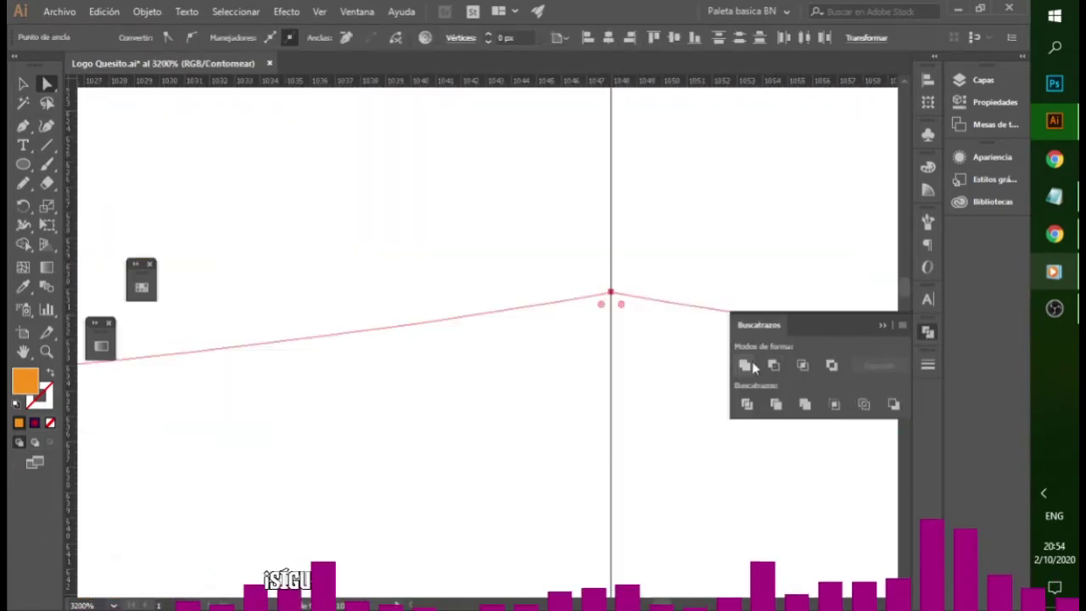
pyautogui.scroll(3, 560, 364)
pyautogui.hotkey('ctrl', 'y')
pyautogui.scroll(-5, 560, 365)
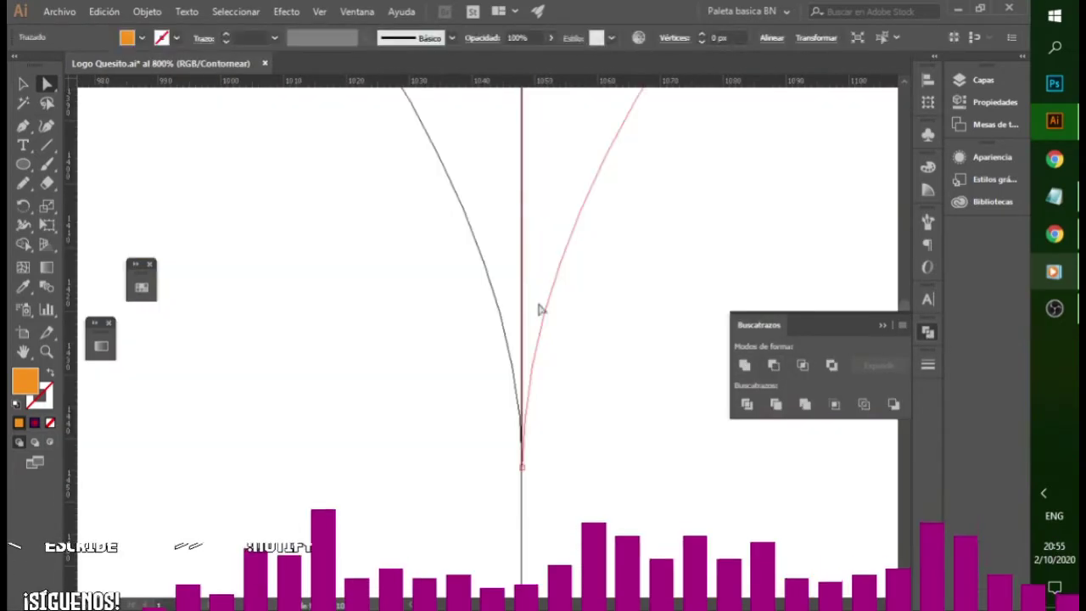
pyautogui.scroll(5, 526, 277)
pyautogui.scroll(-6, 553, 196)
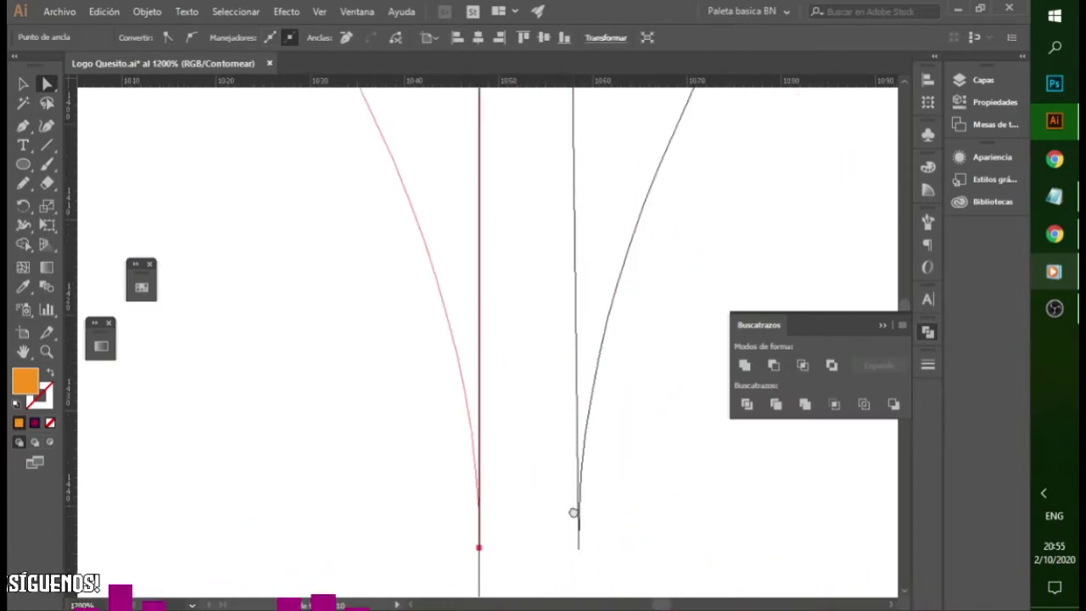
pyautogui.hotkey('ctrl', 'y')
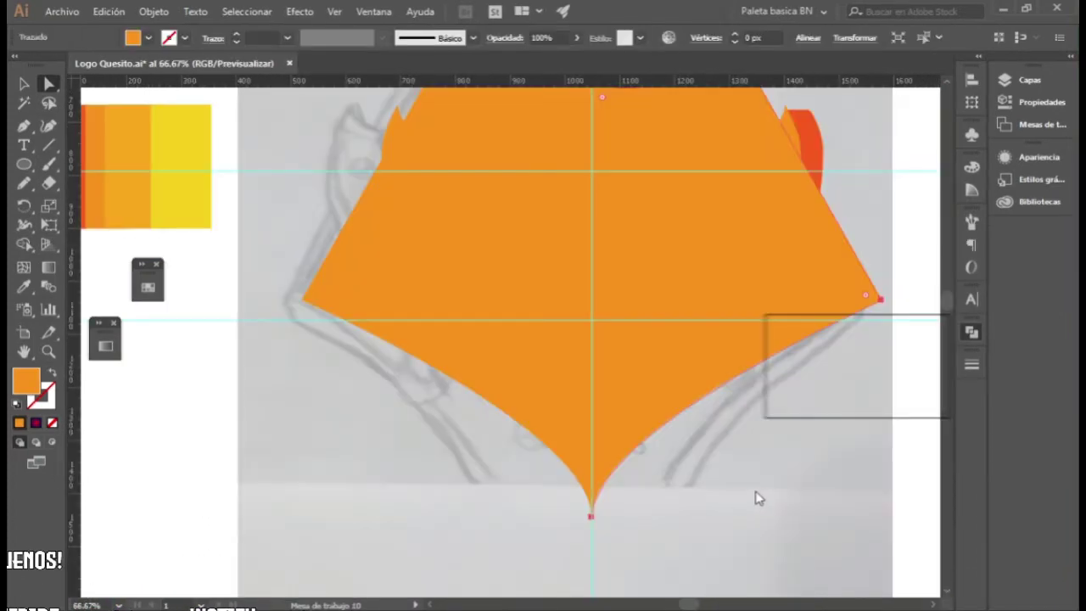
# - Place the grouped shield behind the mouse head and cheese, centred on the vertical guide
pyautogui.press('v')
pyautogui.scroll(2, 757, 498)
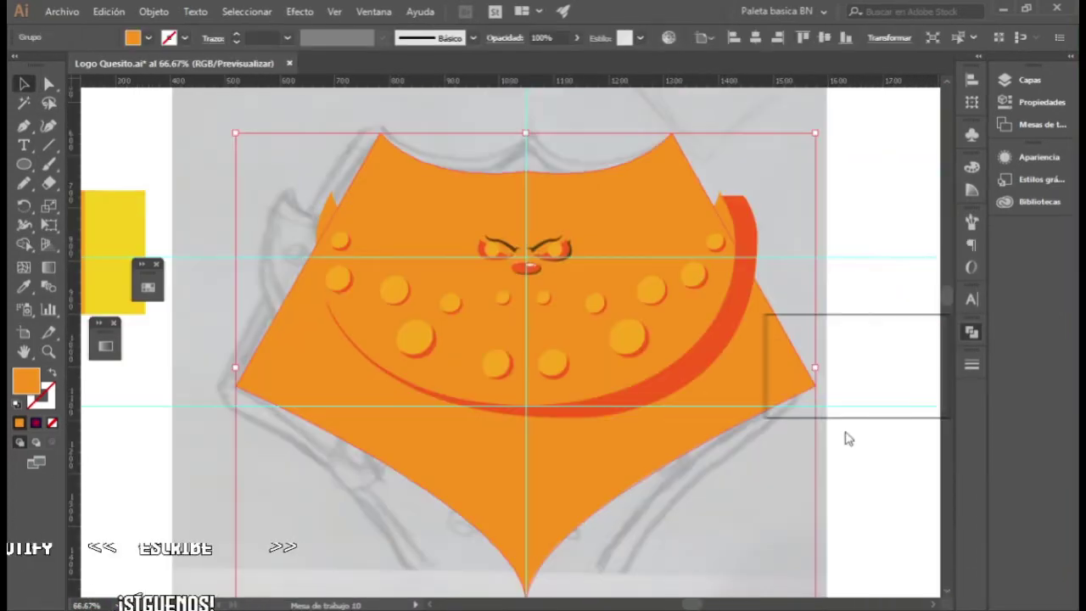
pyautogui.moveTo(563, 418)
pyautogui.mouseDown()
pyautogui.moveTo(608, 443)
pyautogui.moveTo(592, 441)
pyautogui.mouseUp()
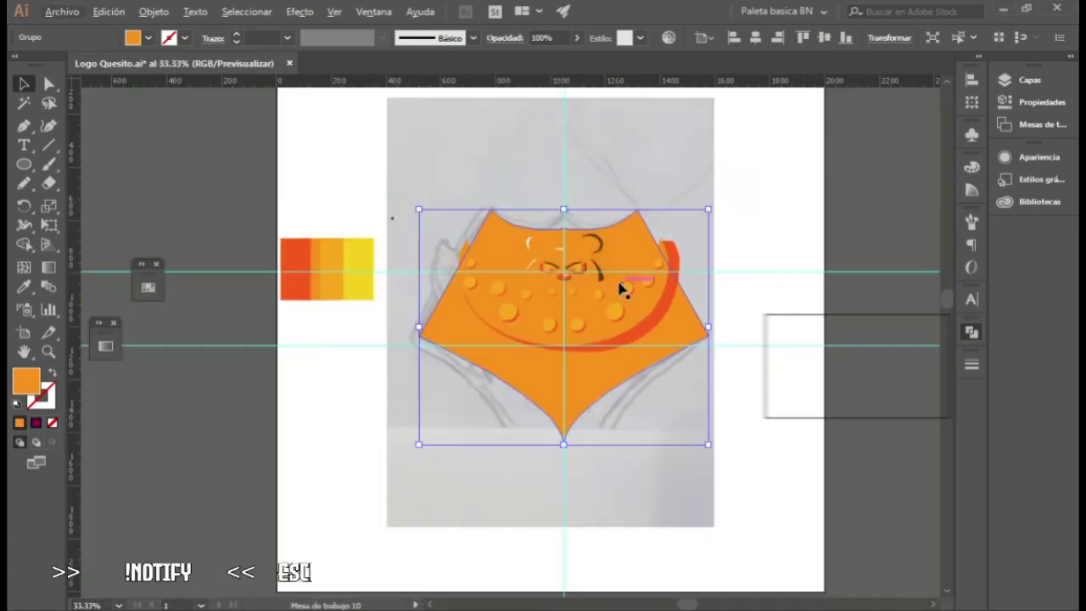
# - Adjust the shield's lower-tip anchors so the curves of both halves meet symmetrically on the centre guide
pyautogui.click(513, 332)
pyautogui.hotkey('ctrl', '+')
pyautogui.hotkey('ctrl', '+')
pyautogui.press('a')
pyautogui.hotkey('ctrl', '+')
pyautogui.hotkey('ctrl', '+')
pyautogui.hotkey('ctrl', '+')
pyautogui.hotkey('ctrl', '+')
pyautogui.hotkey('ctrl', '+')
pyautogui.hotkey('ctrl', '+')
pyautogui.hotkey('ctrl', '+')
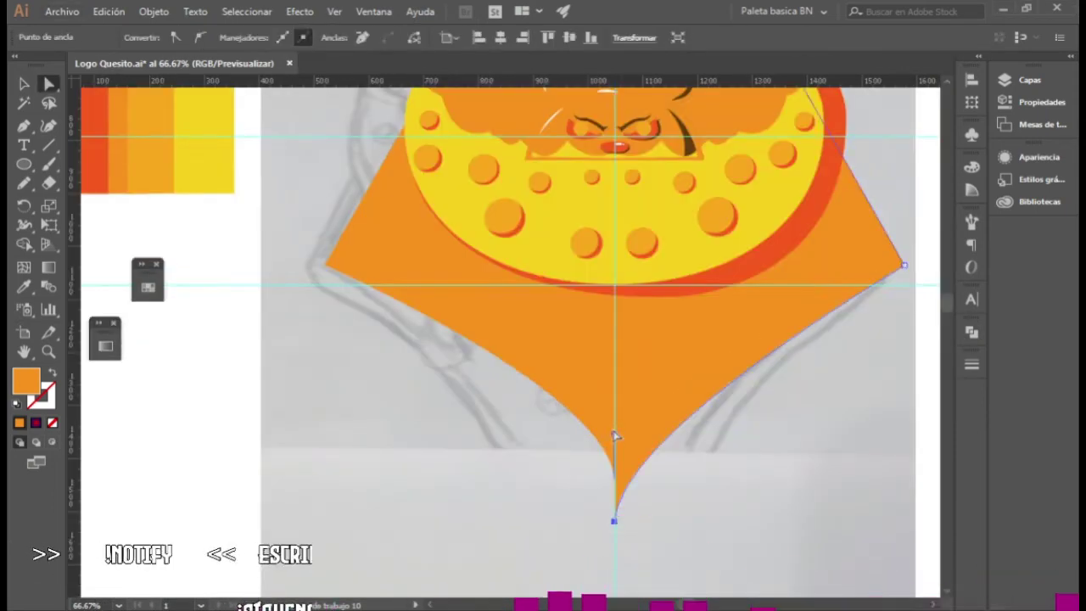
pyautogui.hotkey('ctrl', '-')
pyautogui.hotkey('ctrl', '-')
pyautogui.hotkey('ctrl', '-')
pyautogui.hotkey('ctrl', '-')
pyautogui.hotkey('ctrl', '-')
pyautogui.hotkey('ctrl', '-')
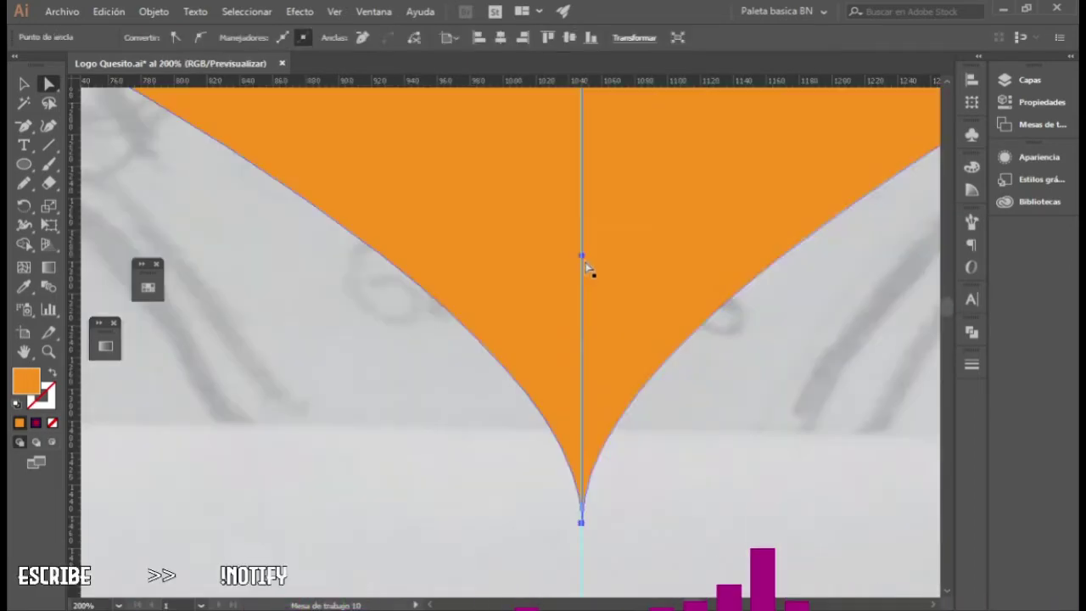
pyautogui.press('v')
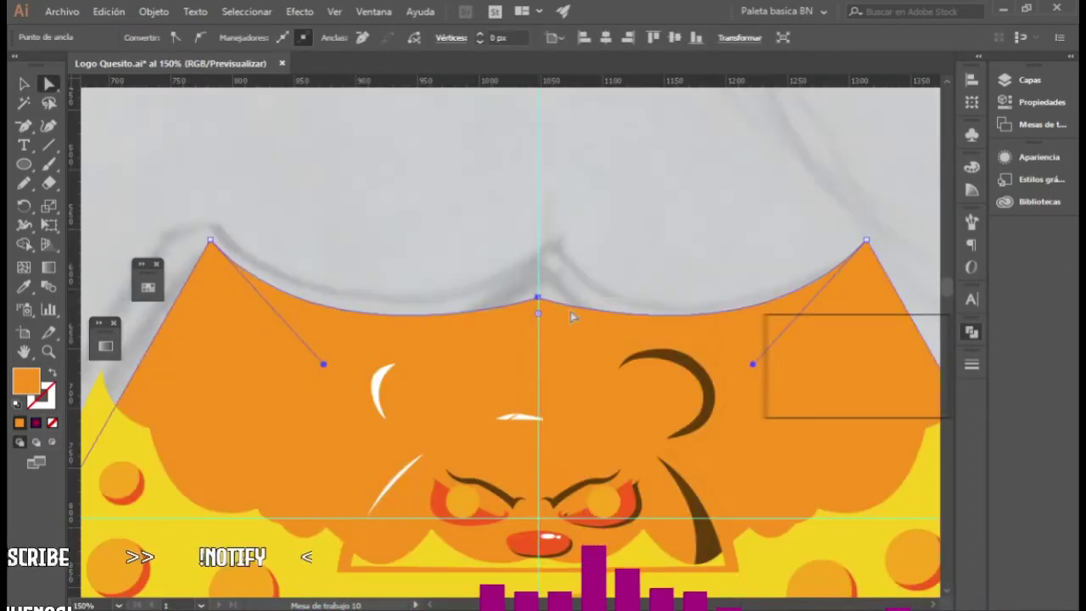
# - Refine the shield's top centre anchor and the curve handles at its bottom tip so the two halves join cleanly
pyautogui.hotkey('ctrl', '-')
pyautogui.hotkey('ctrl', '-')
pyautogui.hotkey('ctrl', '-')
pyautogui.hotkey('ctrl', '+')
pyautogui.hotkey('ctrl', '+')
pyautogui.hotkey('ctrl', '+')
pyautogui.click(523, 283)
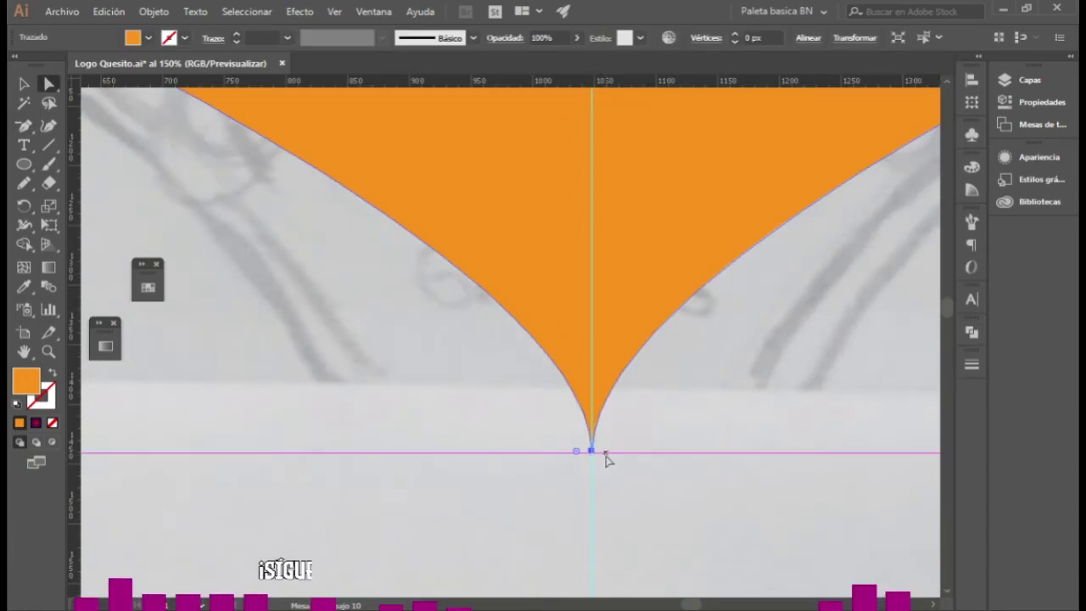
pyautogui.moveTo(603, 455); pyautogui.dragTo(588, 497)
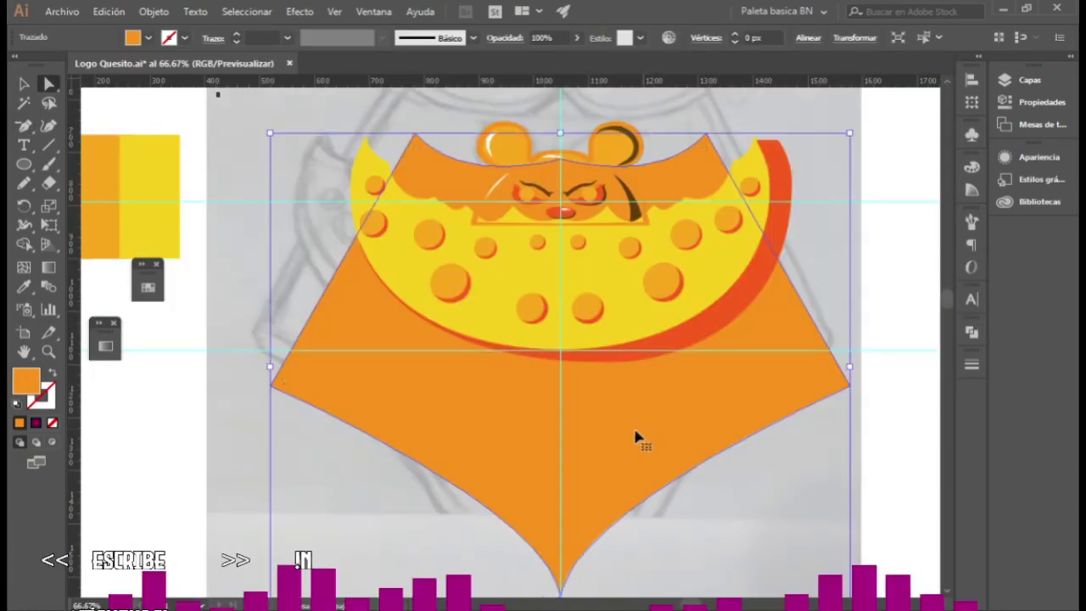
# - Fill the enlarged offset copy of the shield with the palette's yellow to form its border
pyautogui.press('i')
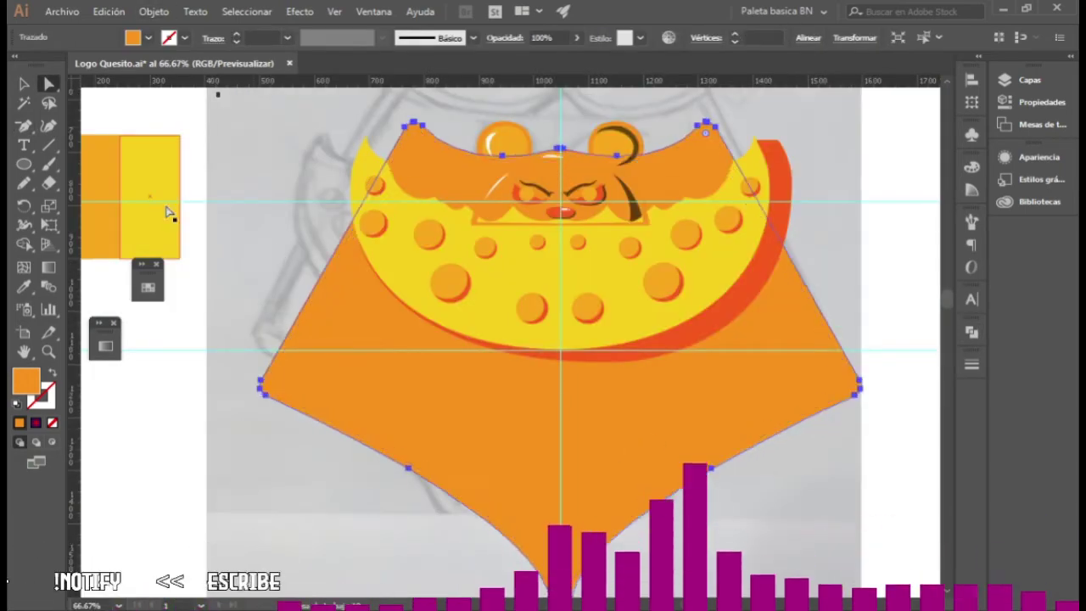
pyautogui.click(170, 213)
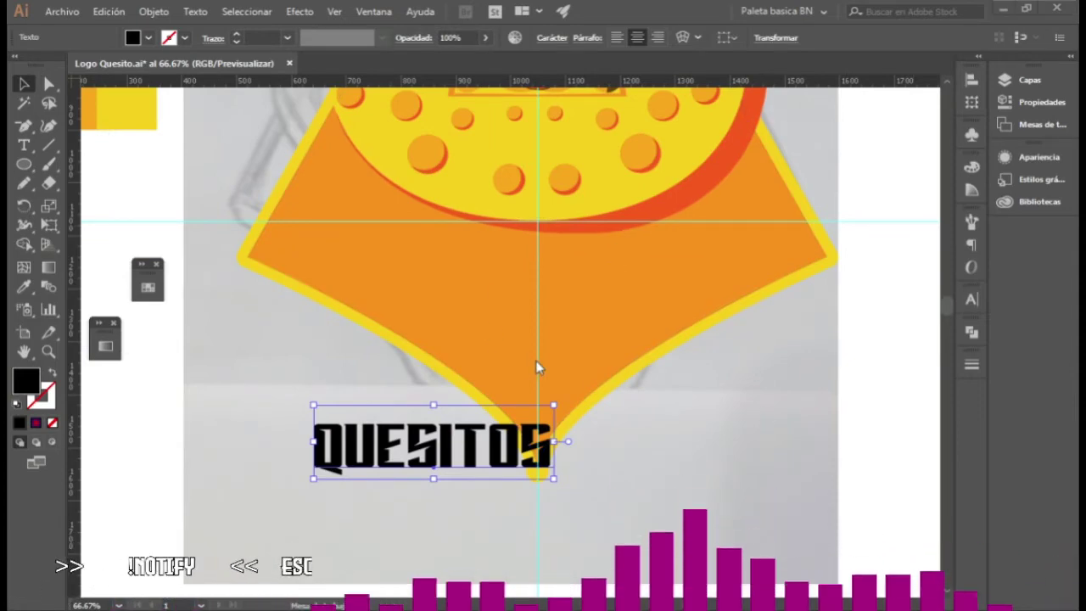
# - Add the lettering QUESITO and GAMING in the Subspace font, and move an enlarged QUESITO onto the shield's lower part
pyautogui.scroll(2, 538, 368)
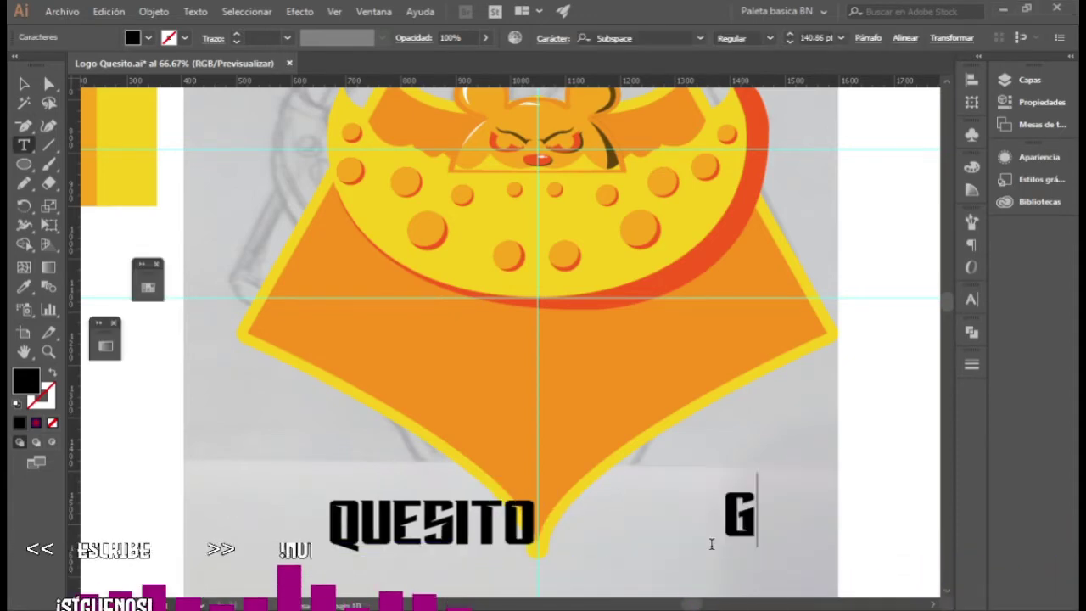
pyautogui.write('AMING')
pyautogui.press('Escape')
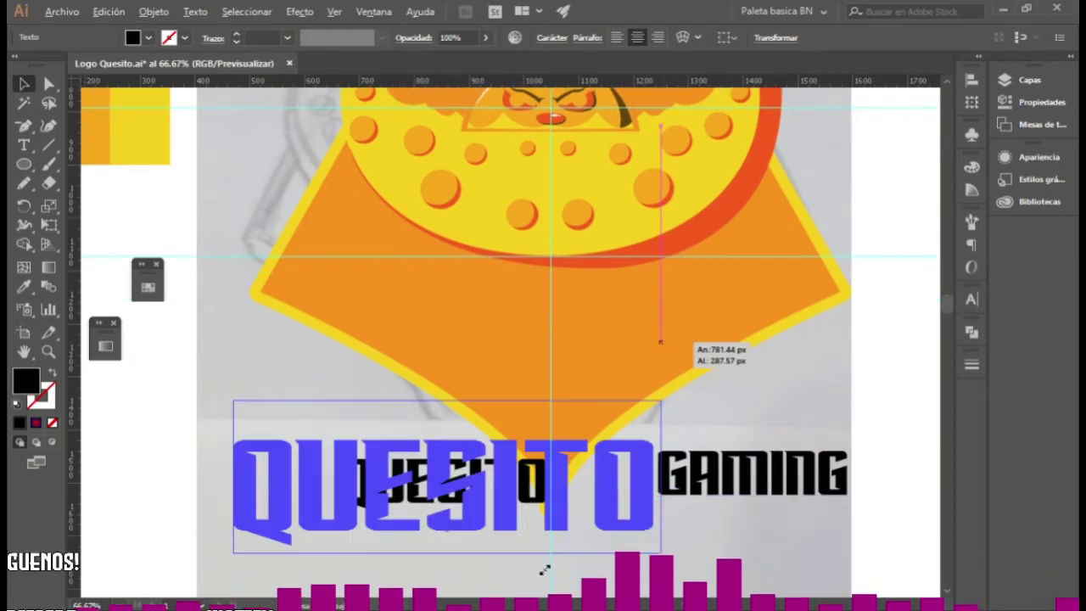
pyautogui.moveTo(660, 400); pyautogui.dragTo(660, 399)
pyautogui.moveTo(516, 489); pyautogui.dragTo(599, 330)
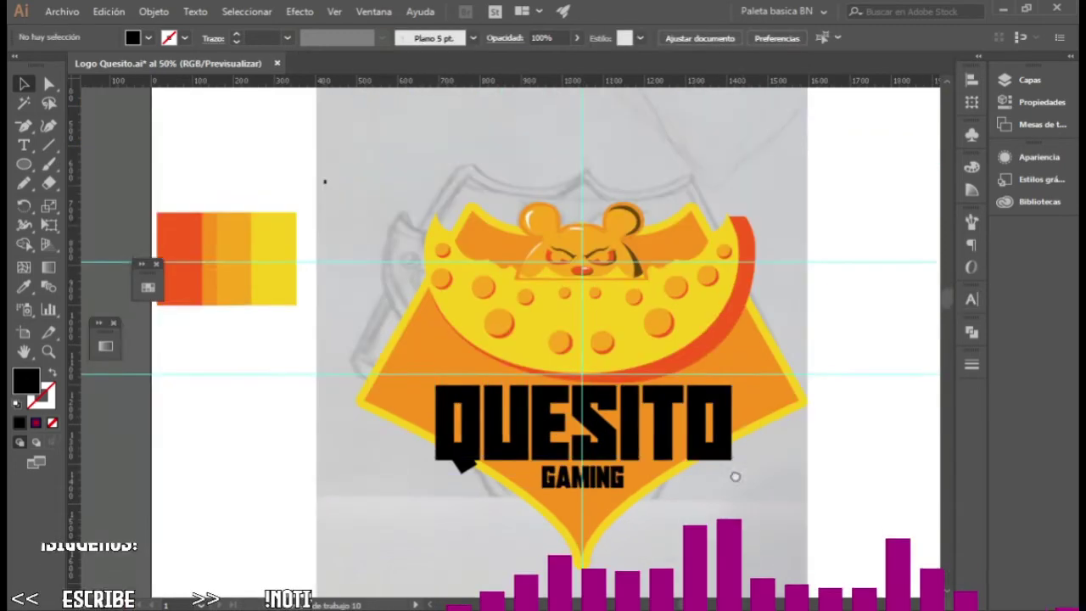
# - Enlarge the Q and final O of QUESITO, widen GAMING centred below it, and convert the lettering to outlines
pyautogui.click(606, 436)
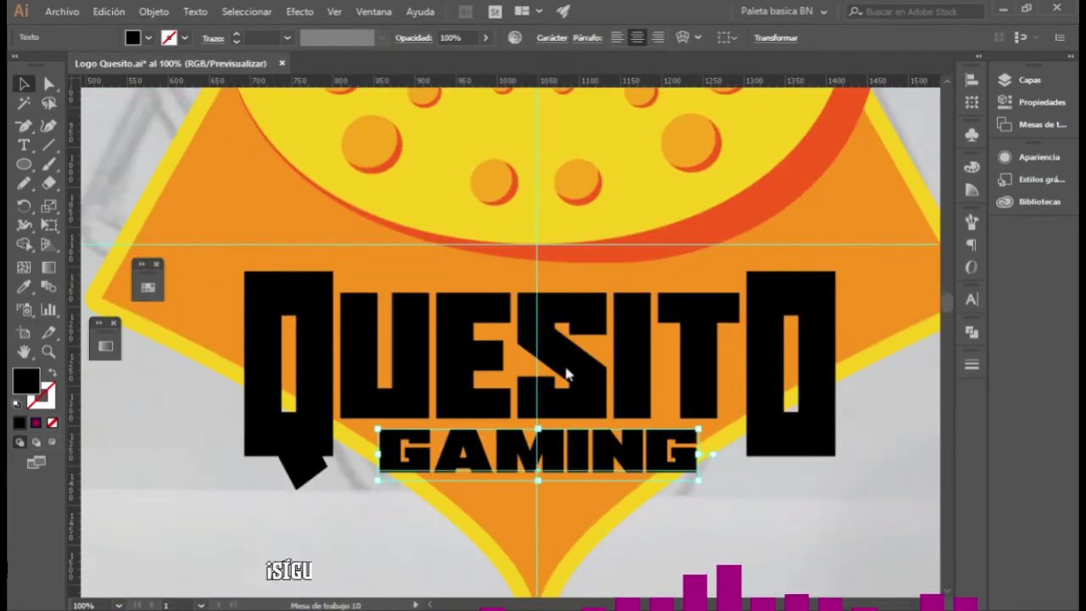
pyautogui.click(678, 454)
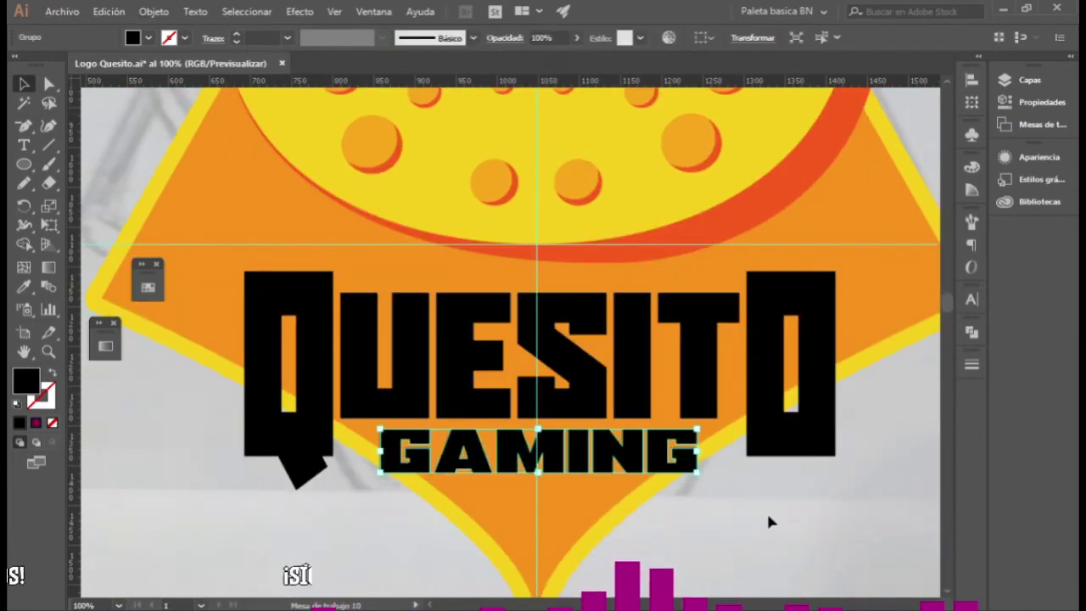
pyautogui.click(771, 419)
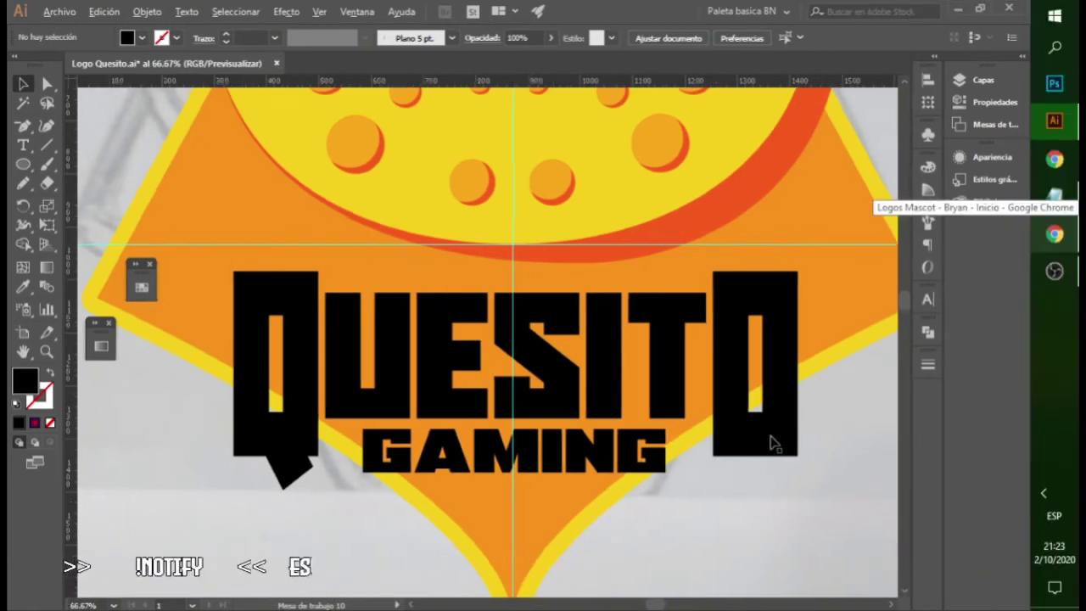
pyautogui.hotkey('ctrl', '-')
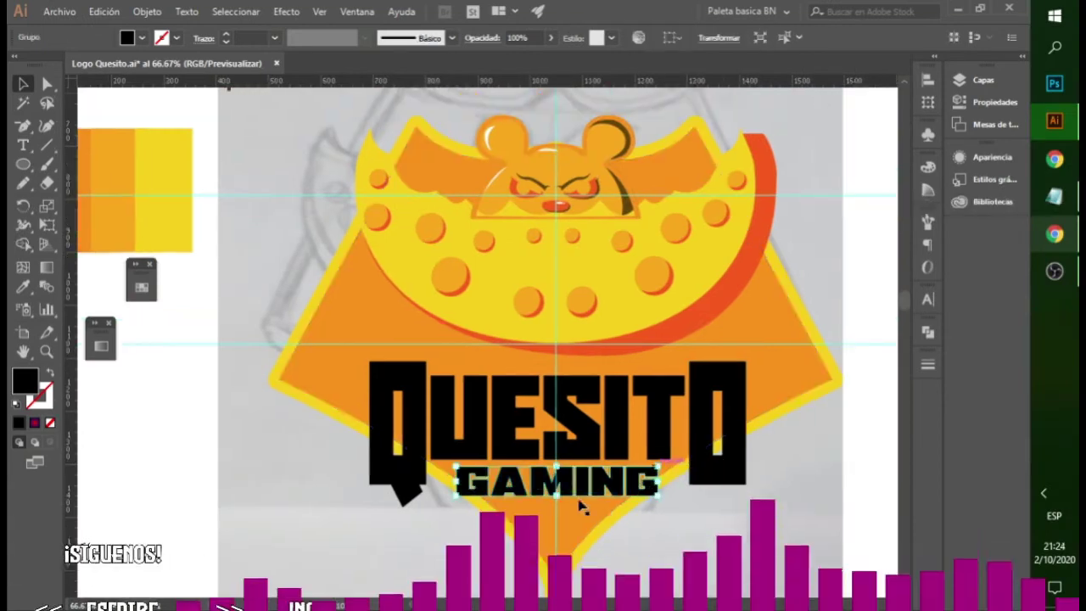
# - Distort QUESITO and GAMING in perspective with Free Transform so both words become narrower at the top than at the base
pyautogui.click(629, 418)
pyautogui.press('e')
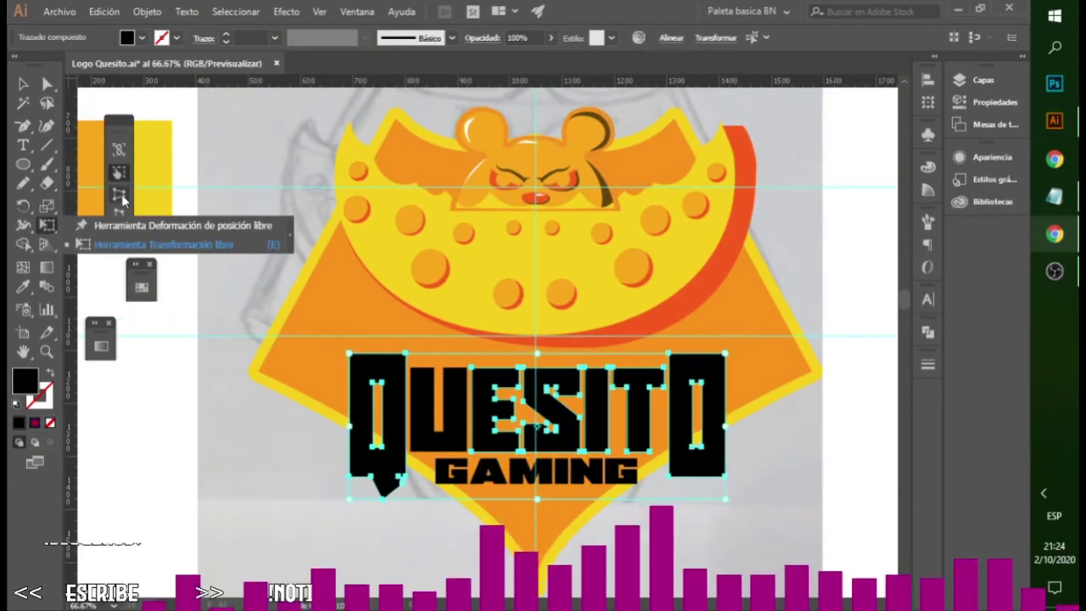
pyautogui.press('v')
pyautogui.click(614, 480)
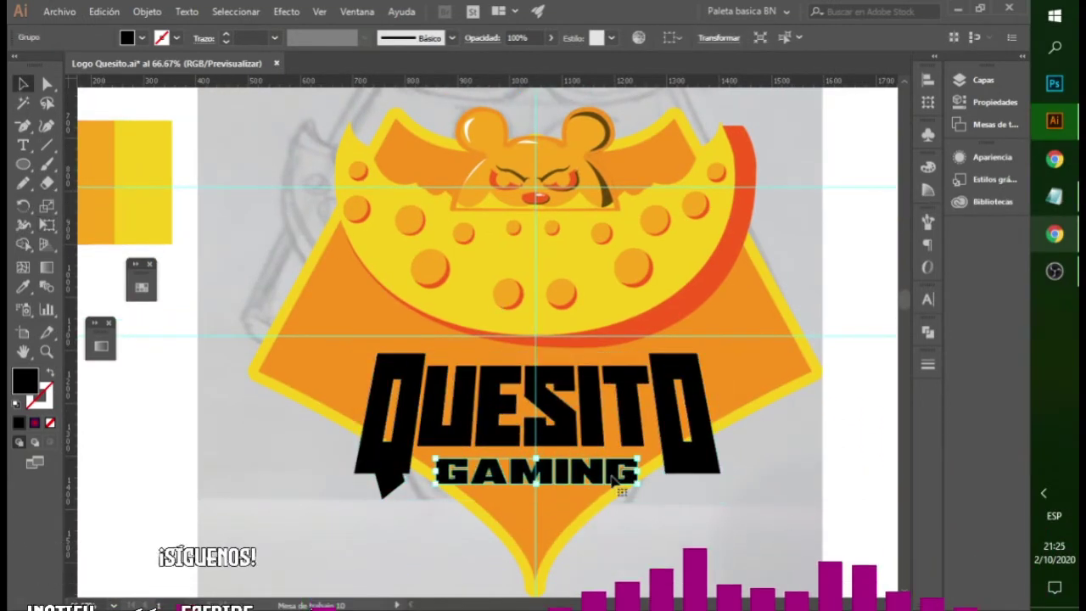
pyautogui.scroll(1, 607, 462)
pyautogui.press('e')
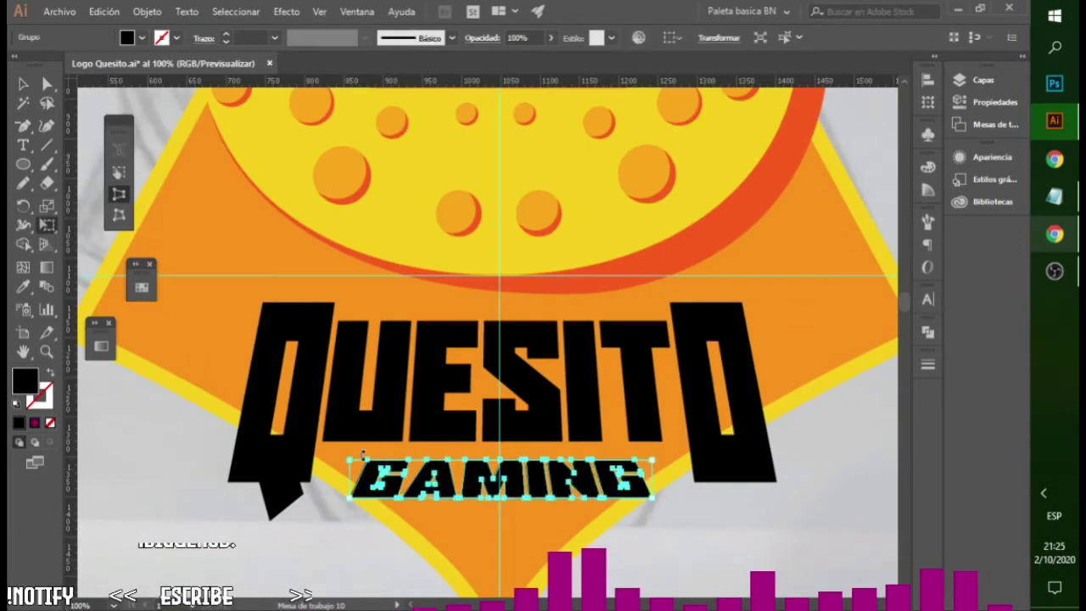
pyautogui.press('v')
# - Bend QUESITO and GAMING together into an arch with a horizontal Bóveda warp
pyautogui.moveTo(666, 506); pyautogui.dragTo(378, 397)
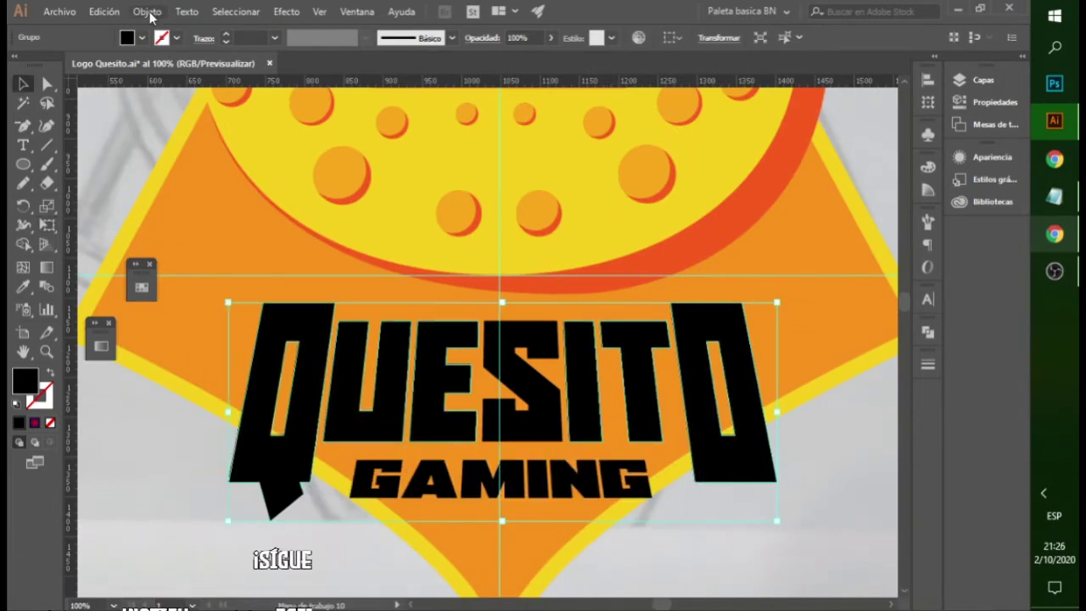
pyautogui.click(147, 12)
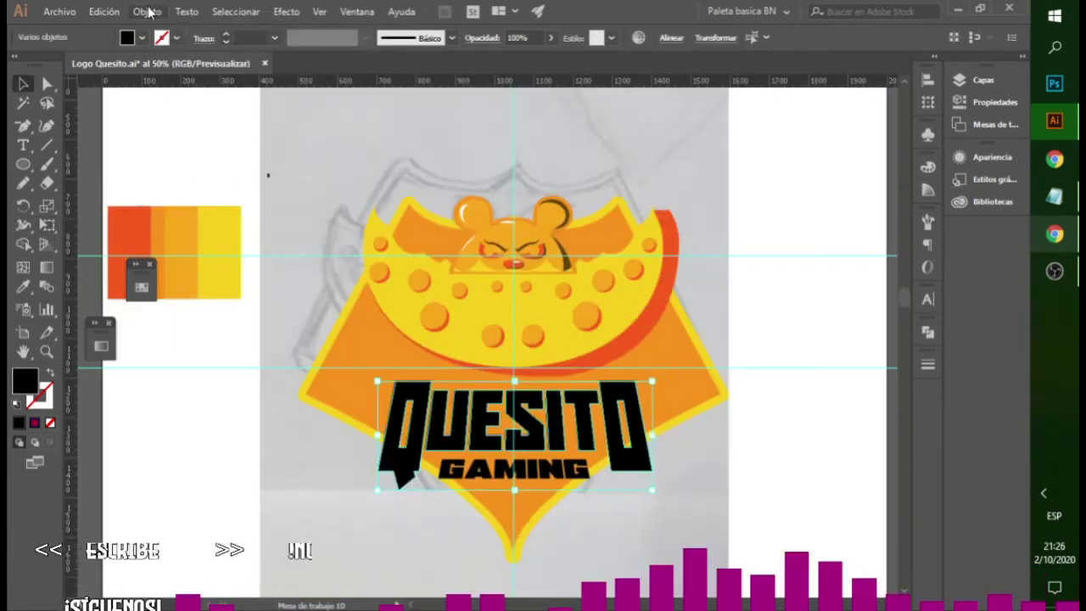
pyautogui.click(146, 11)
pyautogui.click(509, 436)
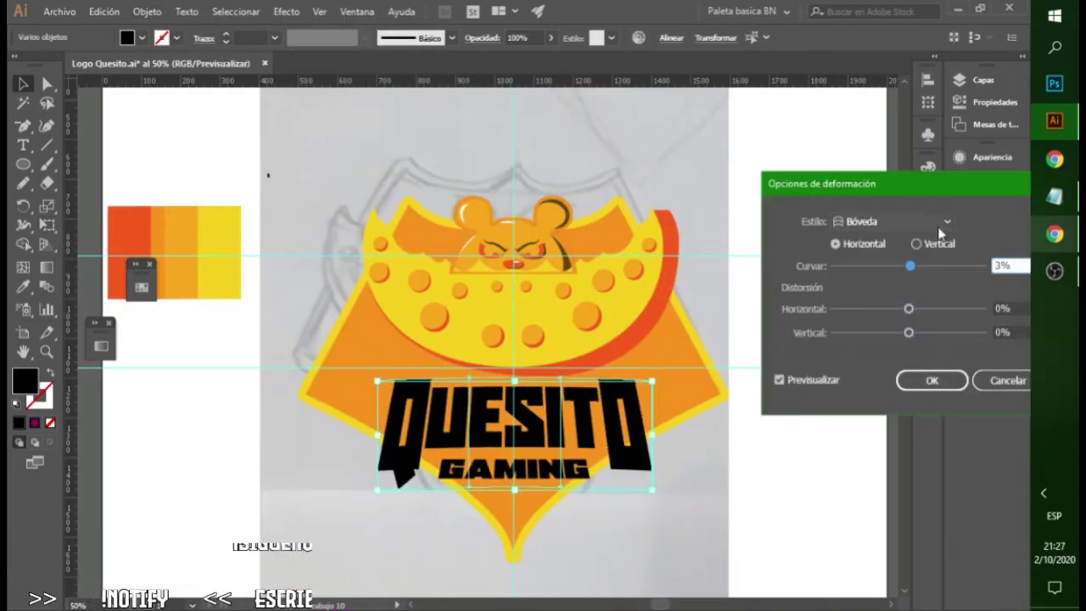
pyautogui.moveTo(908, 266); pyautogui.dragTo(893, 268)
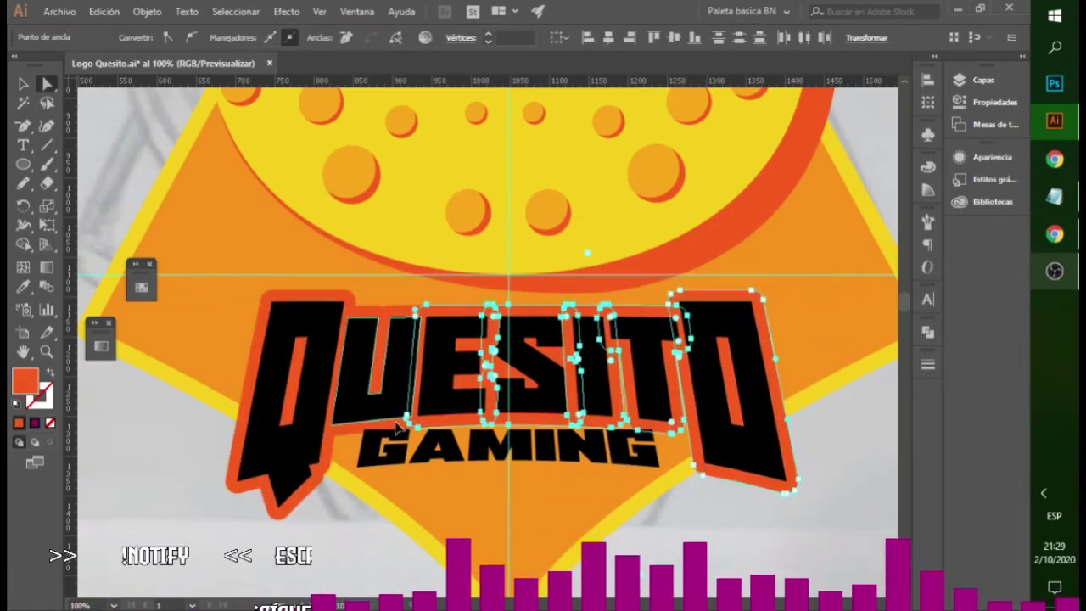
# - Select the outline anchors around QUESITO, target the LETRAS layer's groups and ungroup the offset outline
pyautogui.click(654, 417)
pyautogui.hotkey('ctrl', 'shift', 'a')
pyautogui.click(959, 80)
pyautogui.click(918, 147)
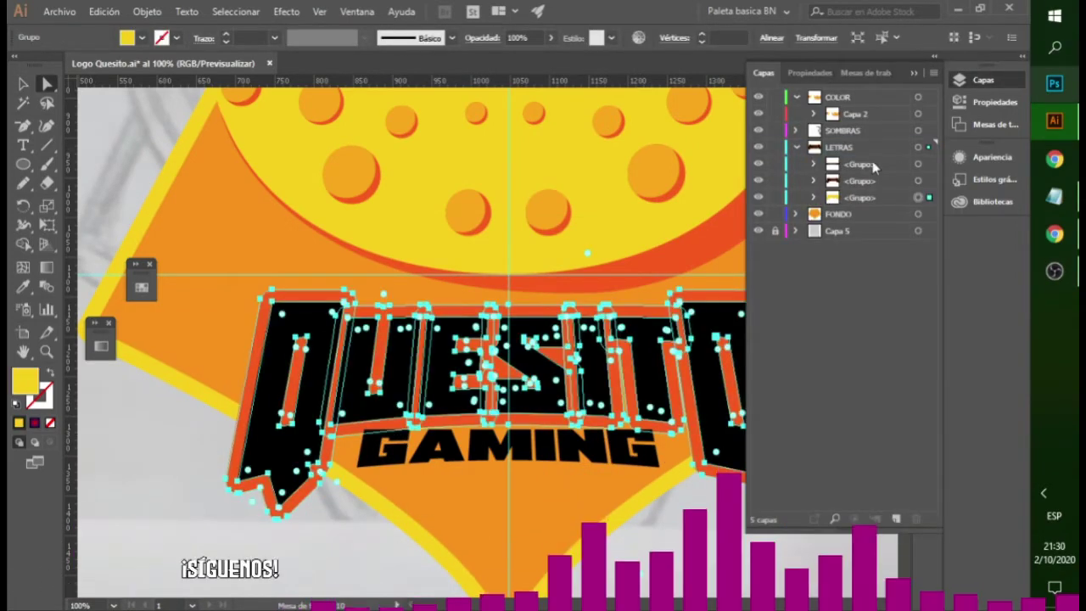
pyautogui.rightClick(710, 241)
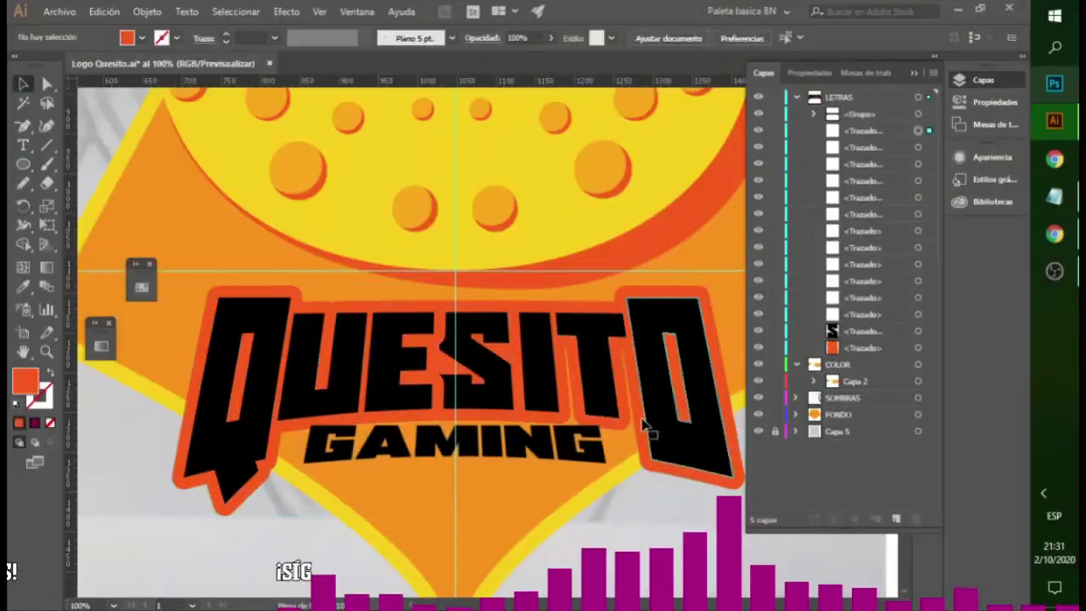
# - Add a yellow outer outline behind QUESITO's red-orange border and give GAMING a matching double outline
pyautogui.click(624, 424)
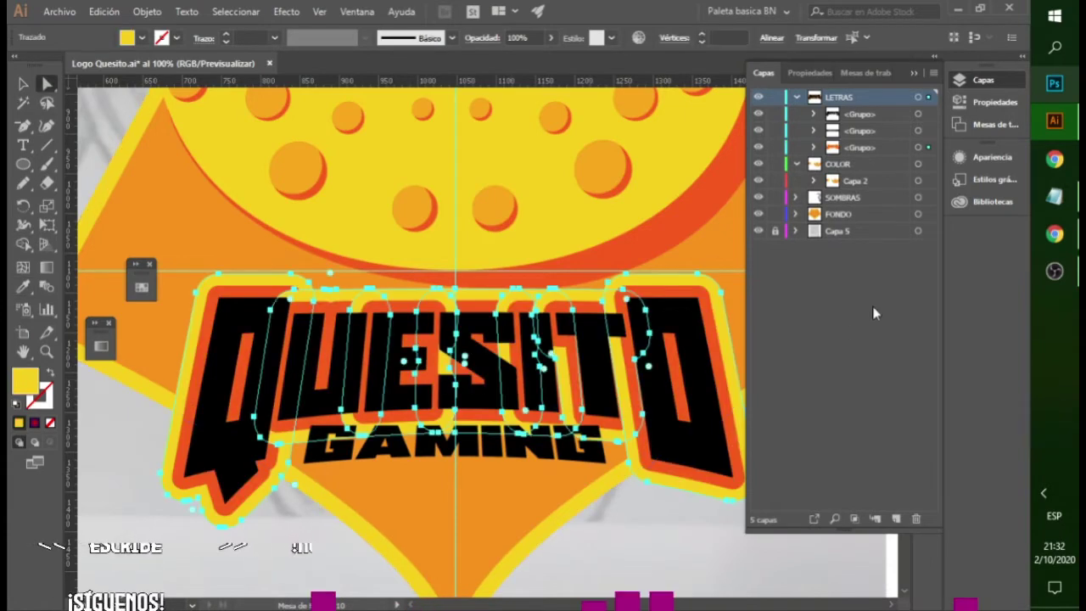
pyautogui.click(725, 392)
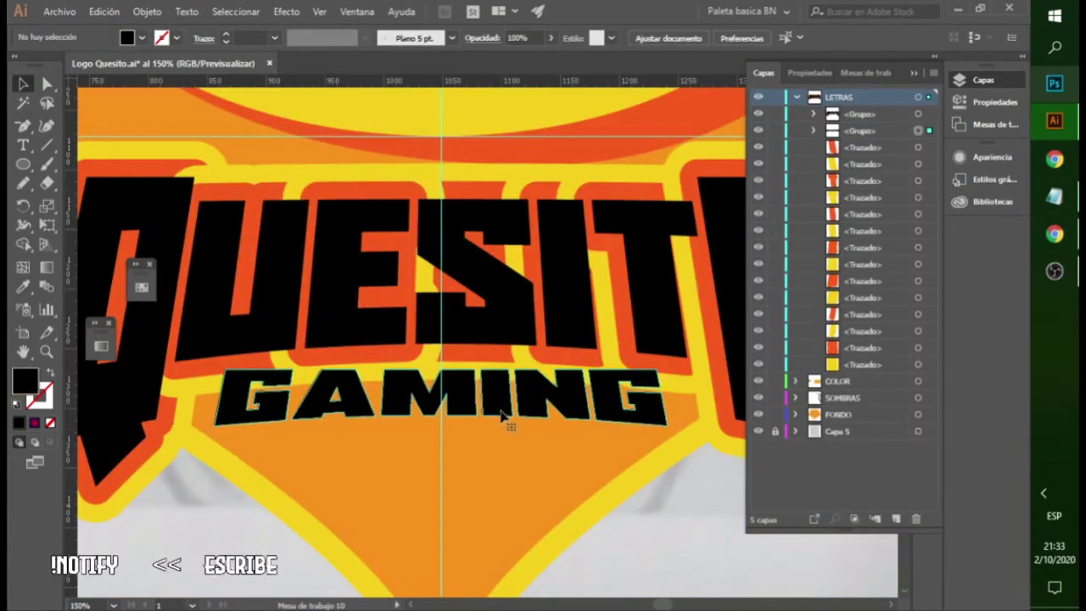
pyautogui.click(501, 415)
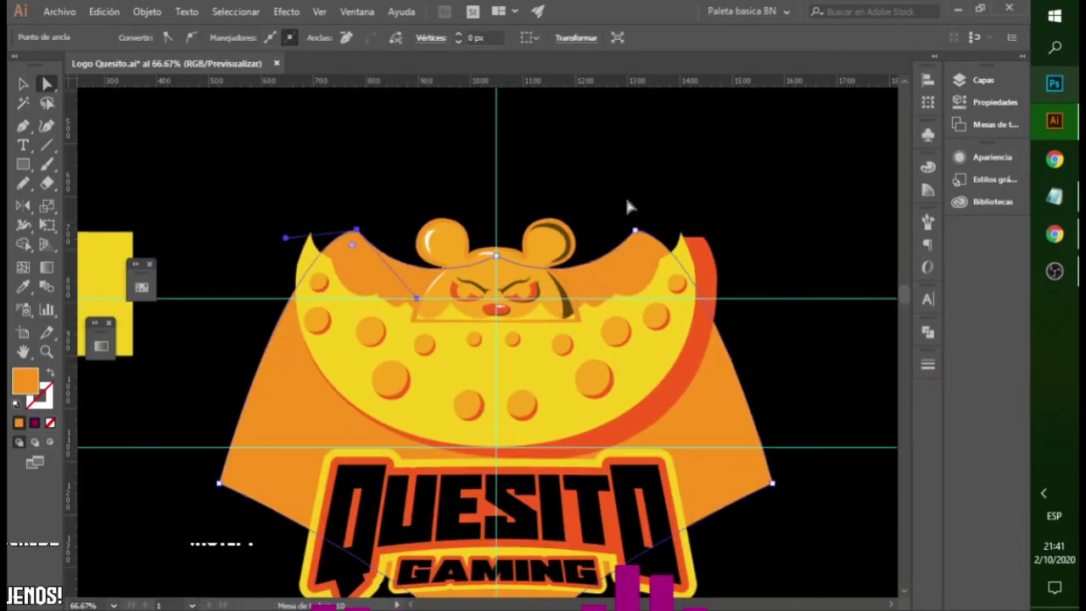
# - Curve the shield's right-hand upper corner to match the other side and sharpen the yellow border's bottom tip to a point
pyautogui.moveTo(634, 231); pyautogui.dragTo(676, 400)
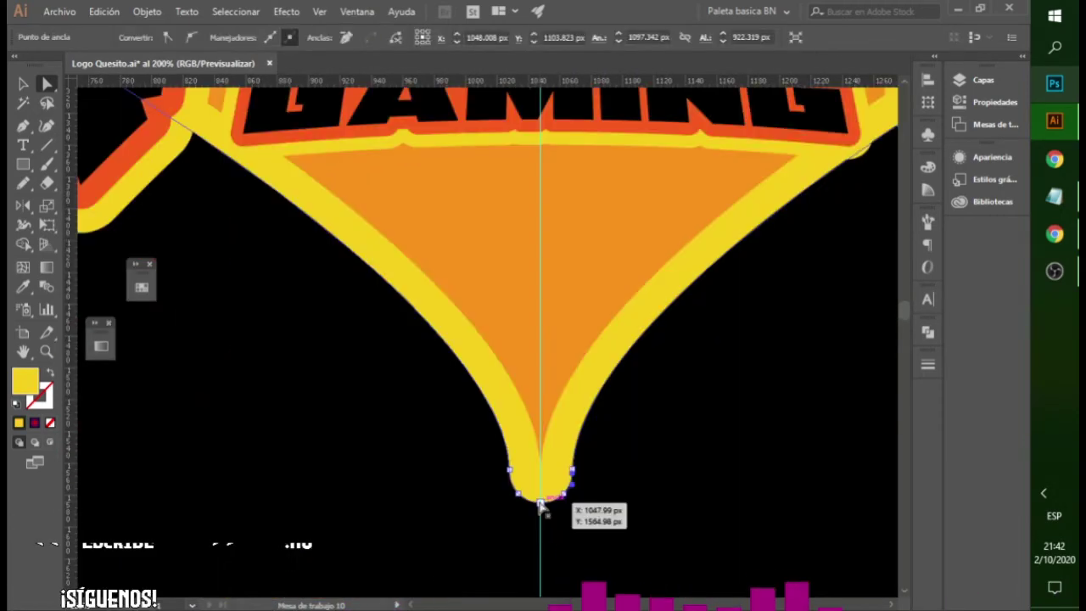
pyautogui.scroll(-2, 540, 492)
pyautogui.moveTo(540, 492); pyautogui.dragTo(478, 322)
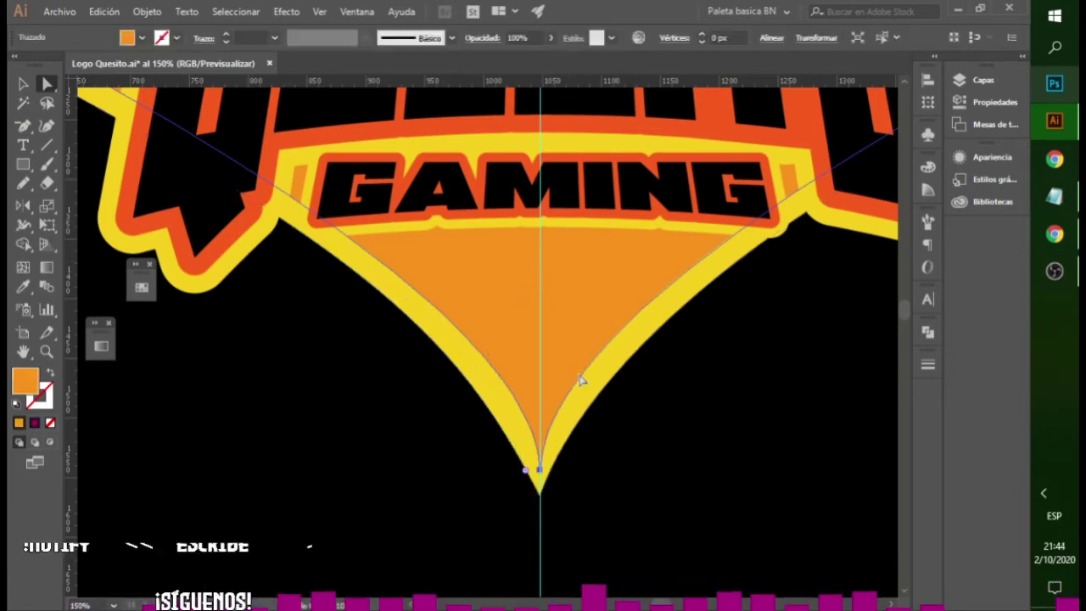
# - Offset the orange shield path by 20 px with rounded joins to form its yellow border
pyautogui.scroll(-3, 577, 509)
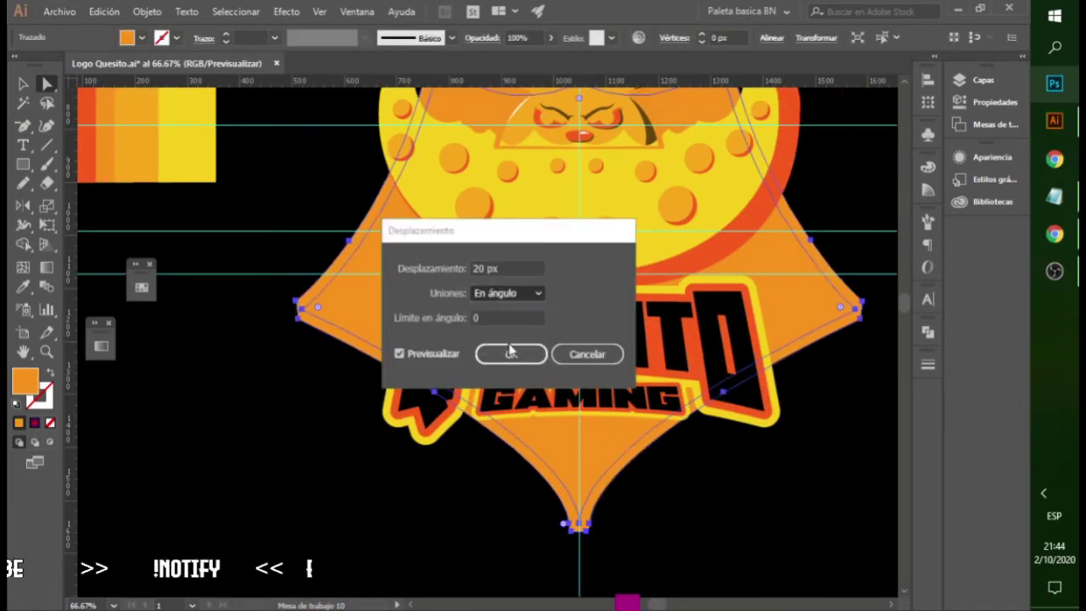
pyautogui.click(509, 291)
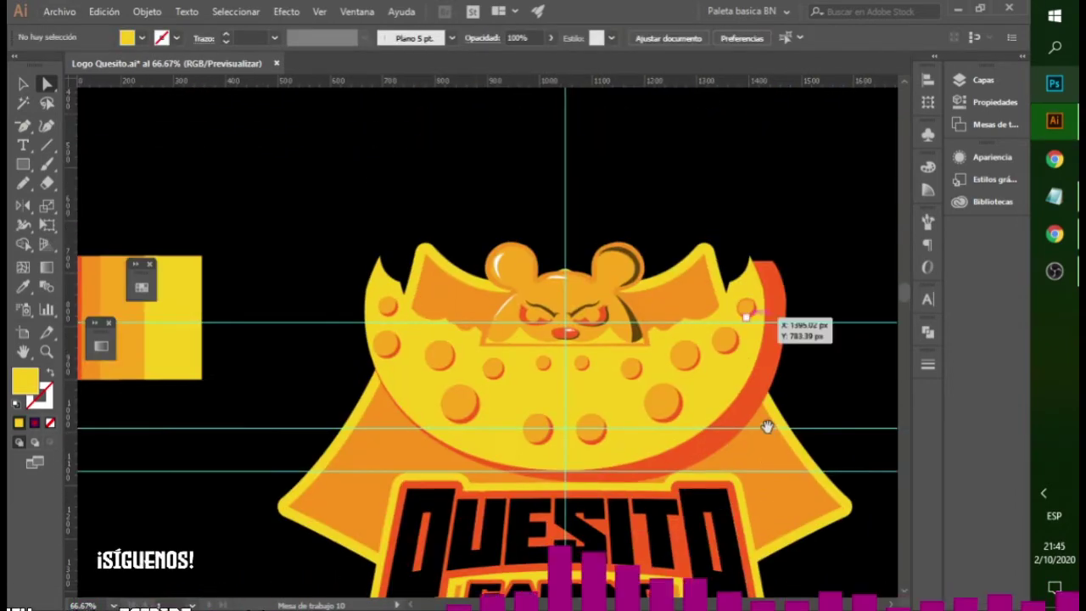
# - Adjust the anchors on the cheese's right-hand upper edge so the yellow tip meets the red-orange shadow in a smooth curve
pyautogui.scroll(3, 797, 309)
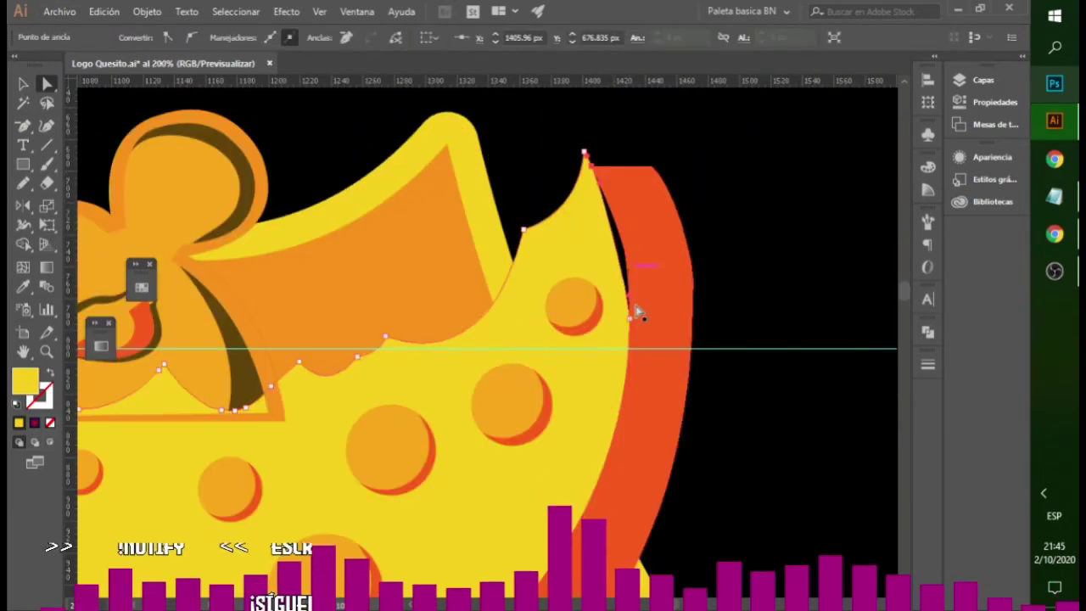
pyautogui.click(629, 318)
pyautogui.click(628, 323)
pyautogui.scroll(-2, 717, 347)
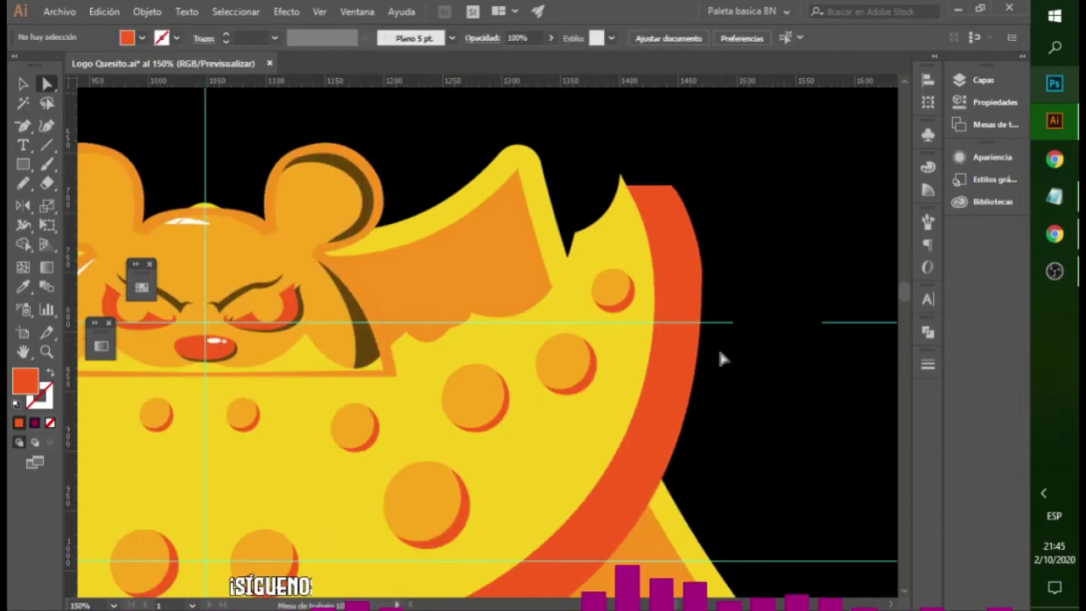
pyautogui.scroll(4, 625, 286)
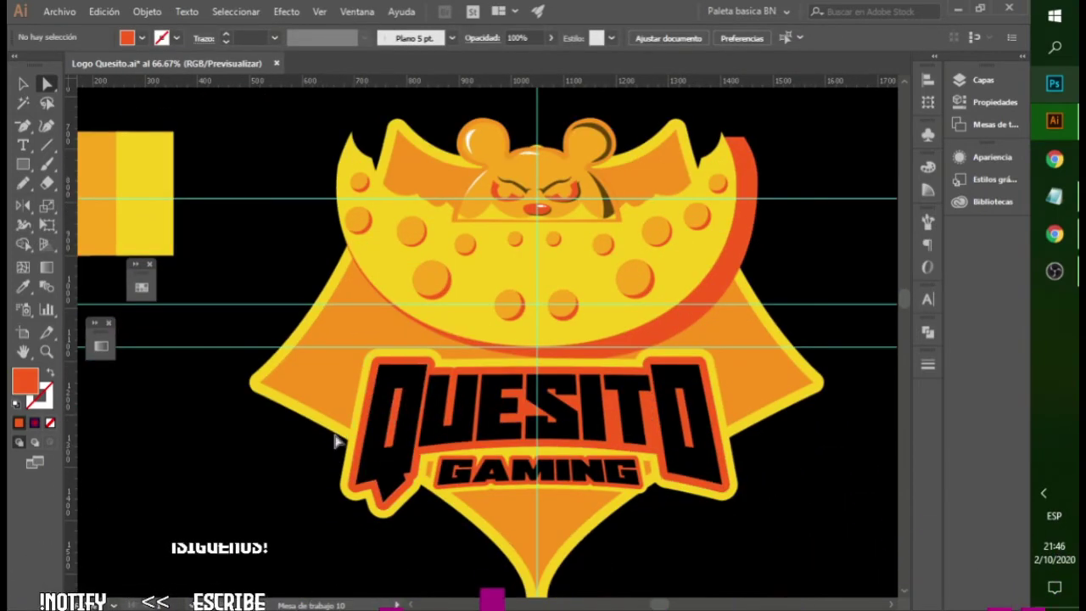
# - Draw a wide ellipse over the lower part of the lettering and cut the QUESITO letters with it to make yellow lower halves
pyautogui.press('l')
pyautogui.moveTo(536, 464)
pyautogui.mouseDown()
pyautogui.moveTo(756, 395)
pyautogui.moveTo(763, 364)
pyautogui.mouseUp()
pyautogui.hotkey('ctrl', '[')
pyautogui.hotkey('ctrl', '[')
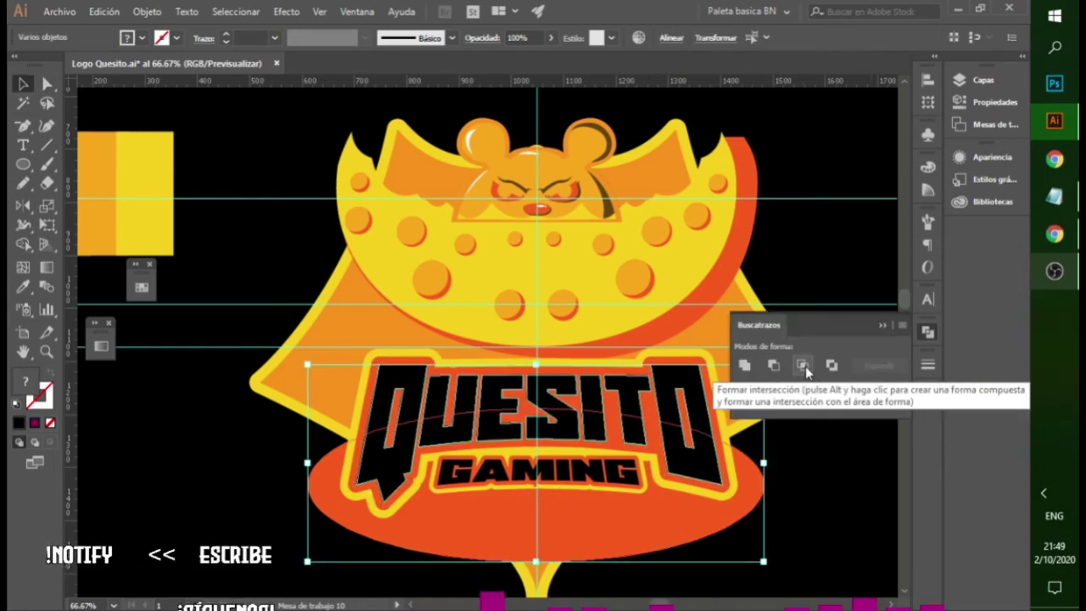
pyautogui.click(775, 404)
pyautogui.click(462, 436)
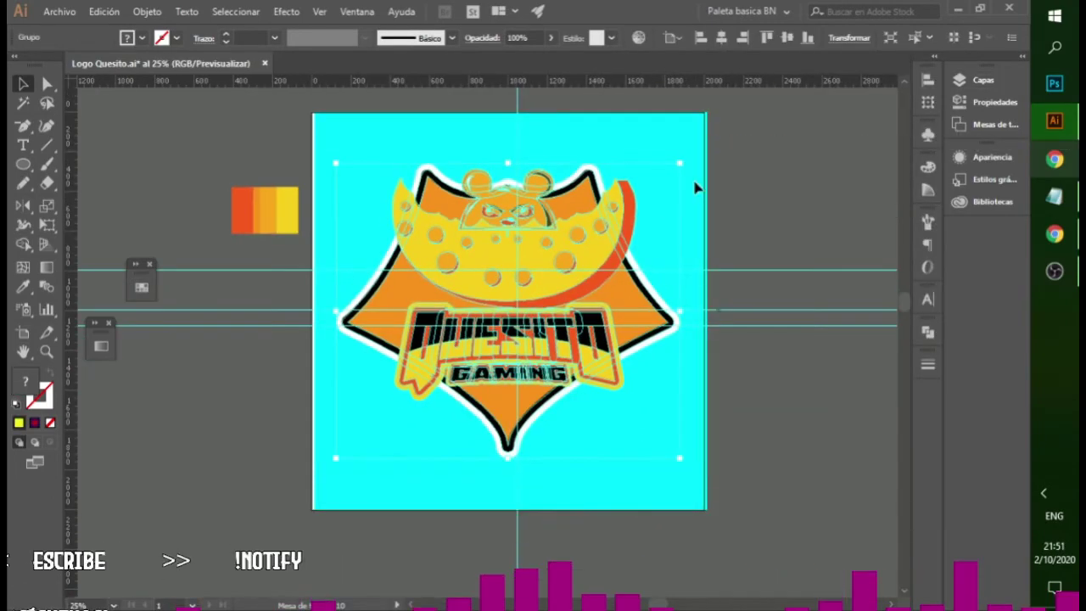
# - Place a faded enlarged copy of the logo on the background and rework the compound outline around the mouse's head and ears
pyautogui.rightClick(617, 311)
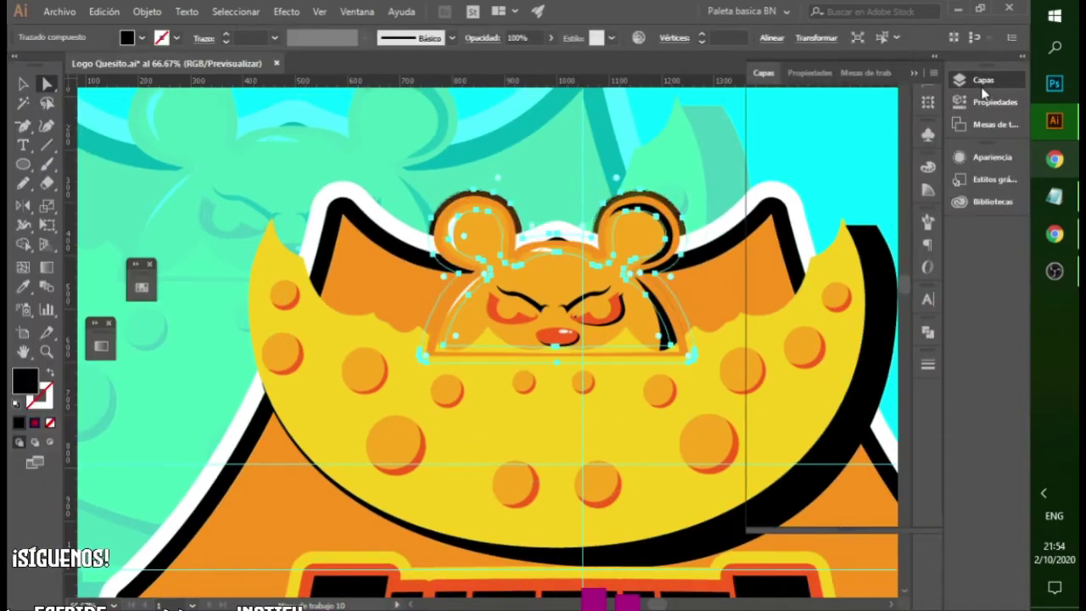
pyautogui.click(982, 85)
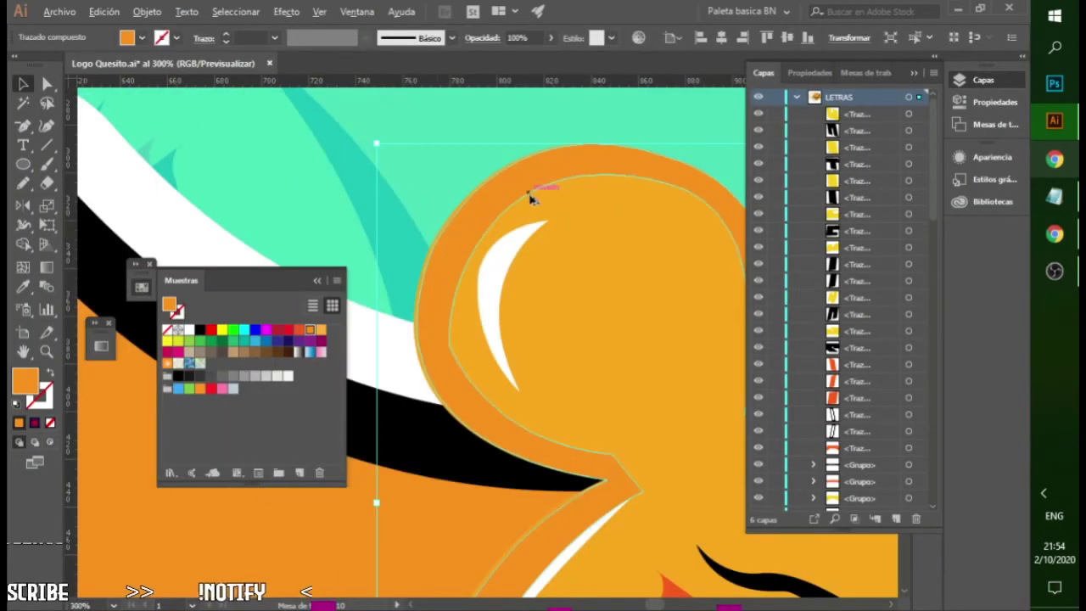
pyautogui.moveTo(529, 194); pyautogui.dragTo(489, 261)
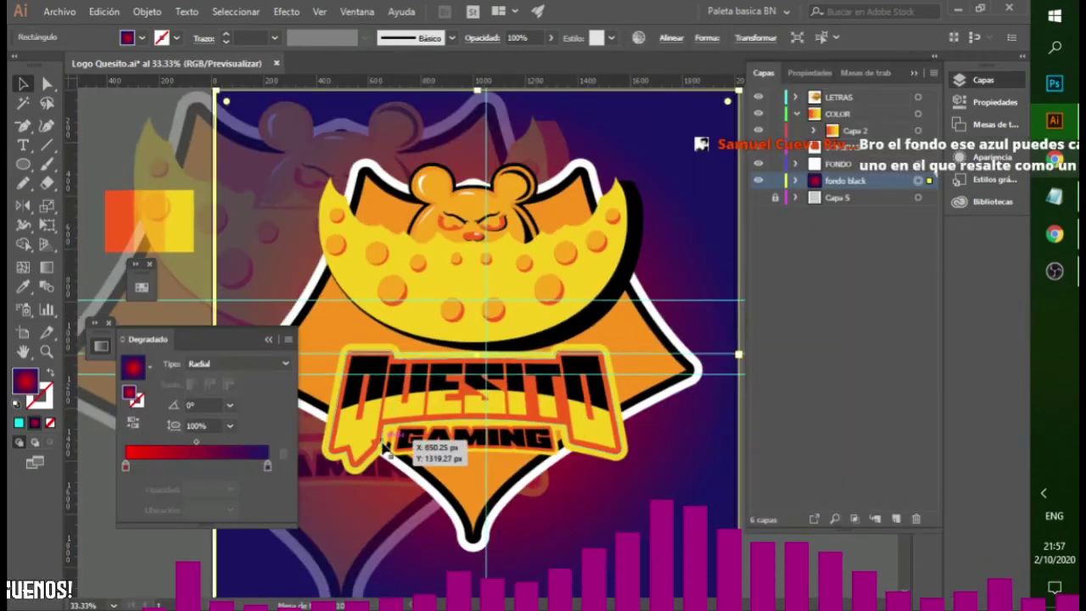
# - Give both mouse eyes black pupils and add matching white circular highlights trimmed to the pupil shapes
pyautogui.press('Tab')
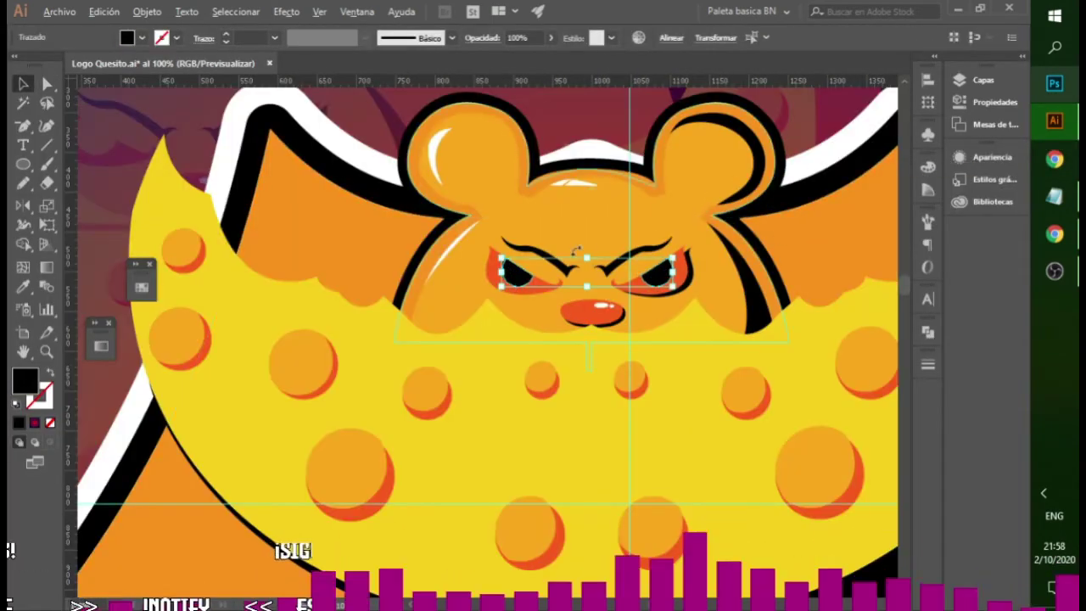
pyautogui.moveTo(242, 288); pyautogui.dragTo(785, 297)
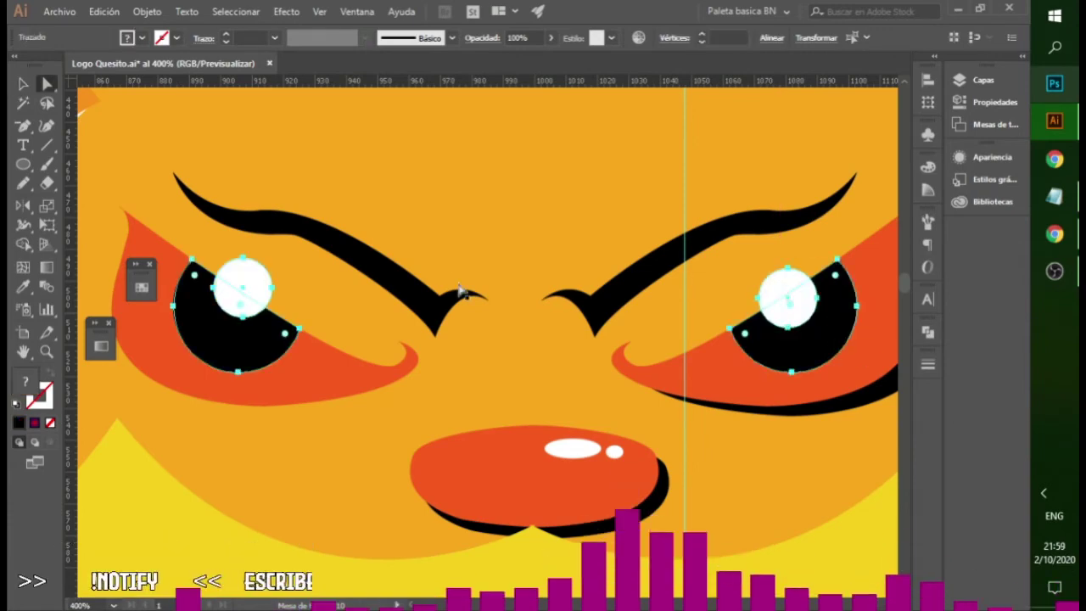
pyautogui.scroll(-10, 454, 319)
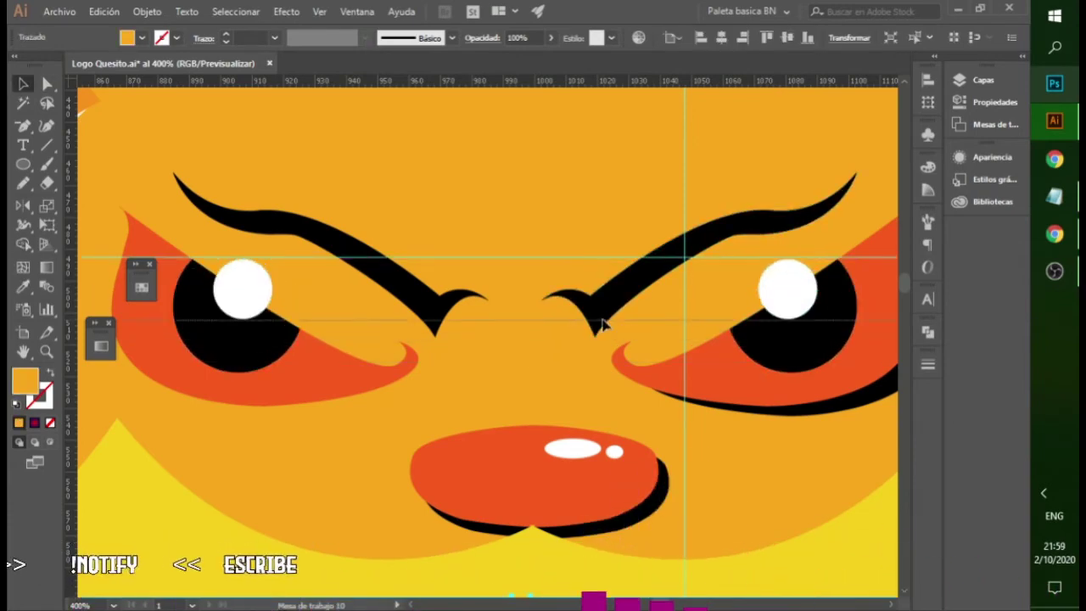
pyautogui.click(1015, 91)
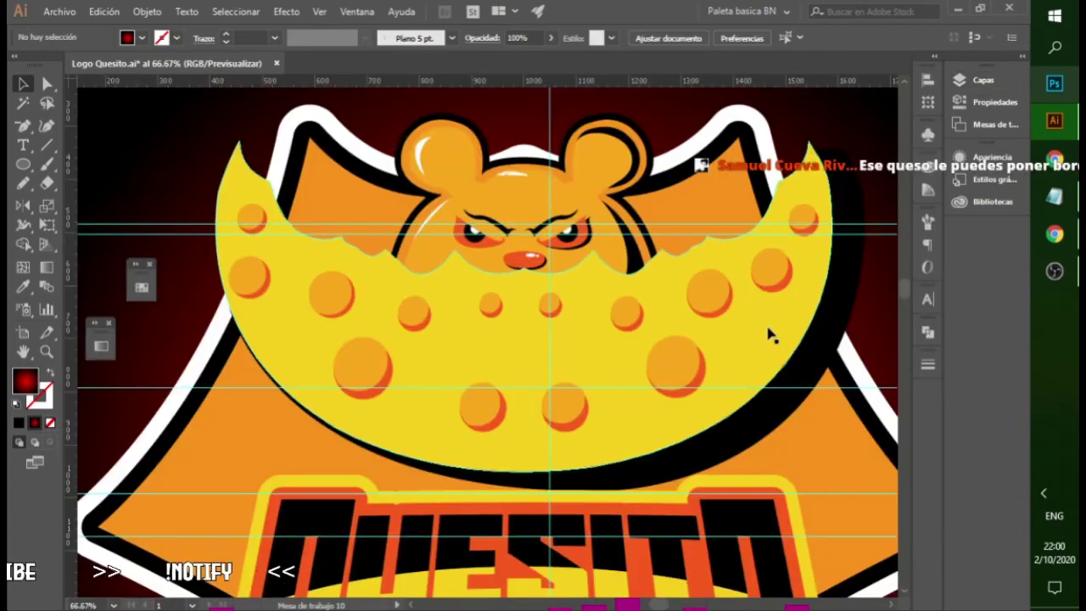
# - Try white circular highlights on the upper left of the cheese holes, sizing each circle to its hole
pyautogui.moveTo(364, 229); pyautogui.dragTo(448, 312)
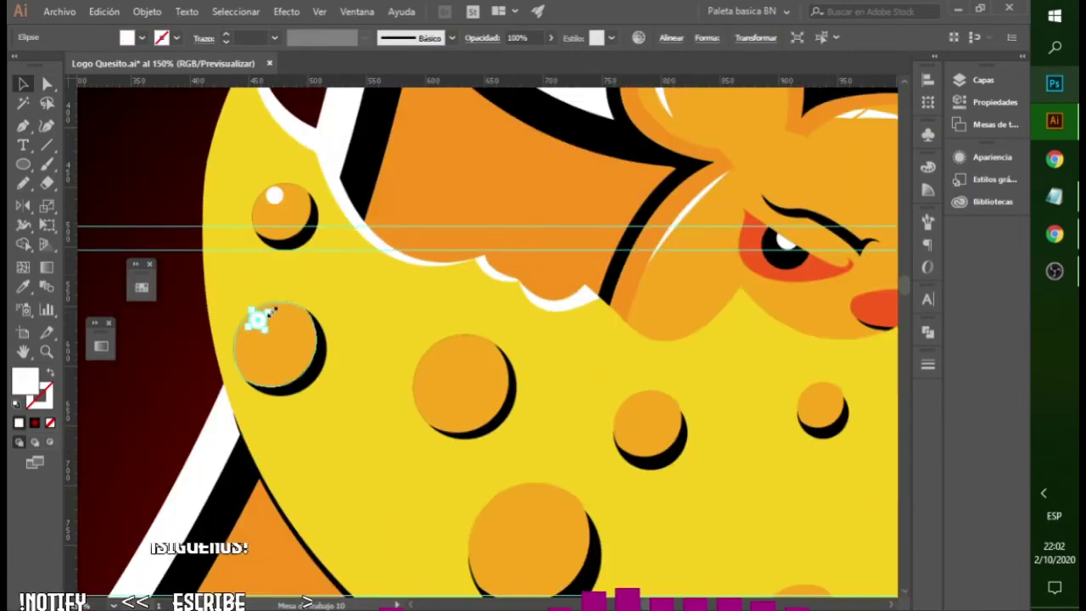
pyautogui.moveTo(253, 329); pyautogui.dragTo(287, 303)
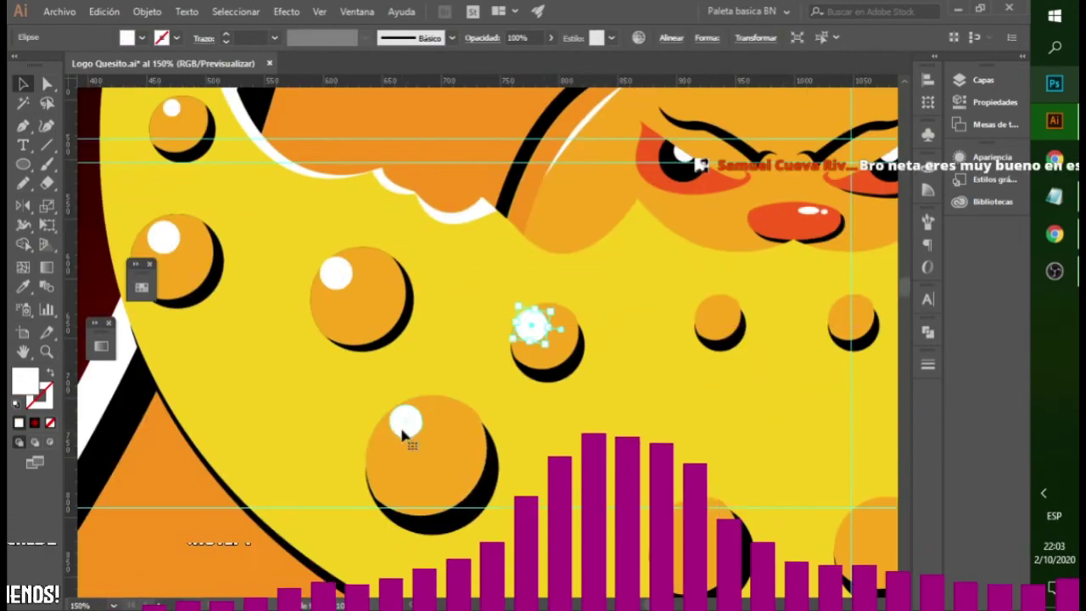
pyautogui.moveTo(404, 424); pyautogui.dragTo(398, 419)
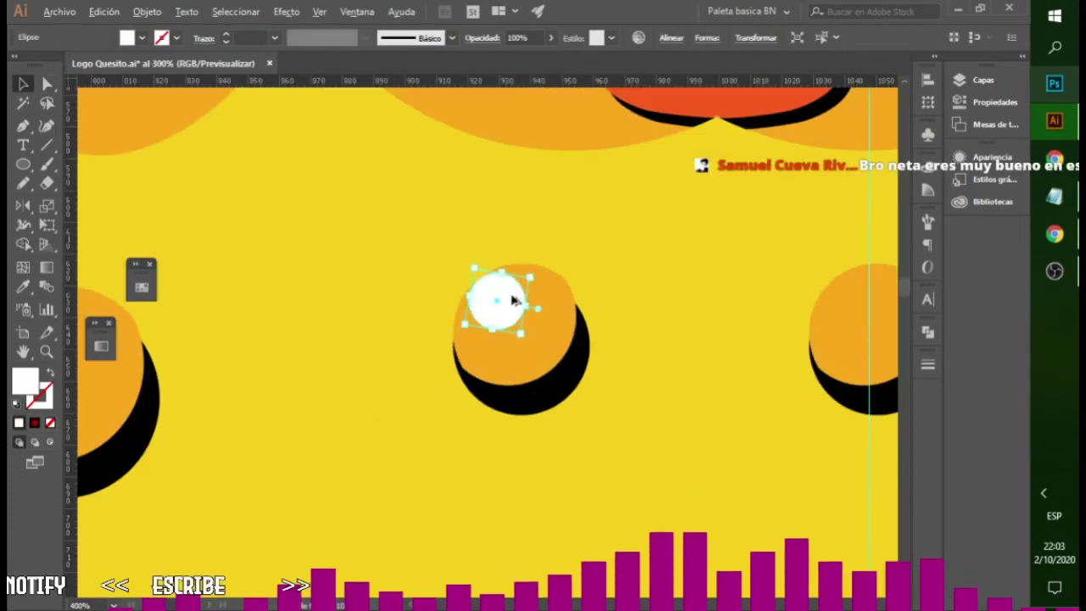
pyautogui.moveTo(395, 443); pyautogui.dragTo(421, 469)
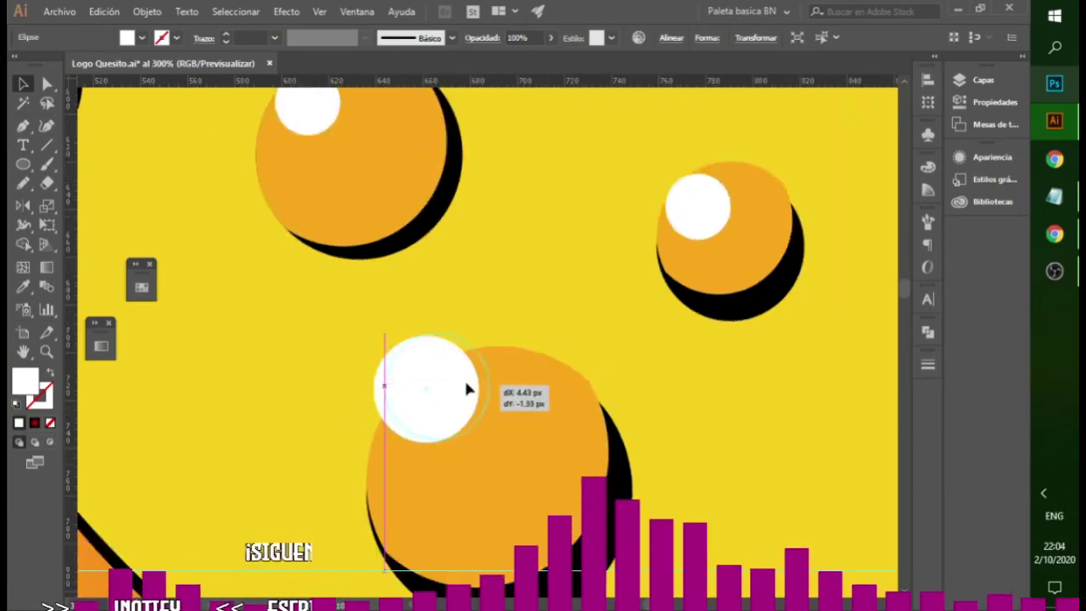
# - Overlap a white circle with the large lower-left cheese hole and cut away the overlap with the Shape Builder tool
pyautogui.moveTo(464, 378); pyautogui.dragTo(476, 402)
pyautogui.click(23, 244)
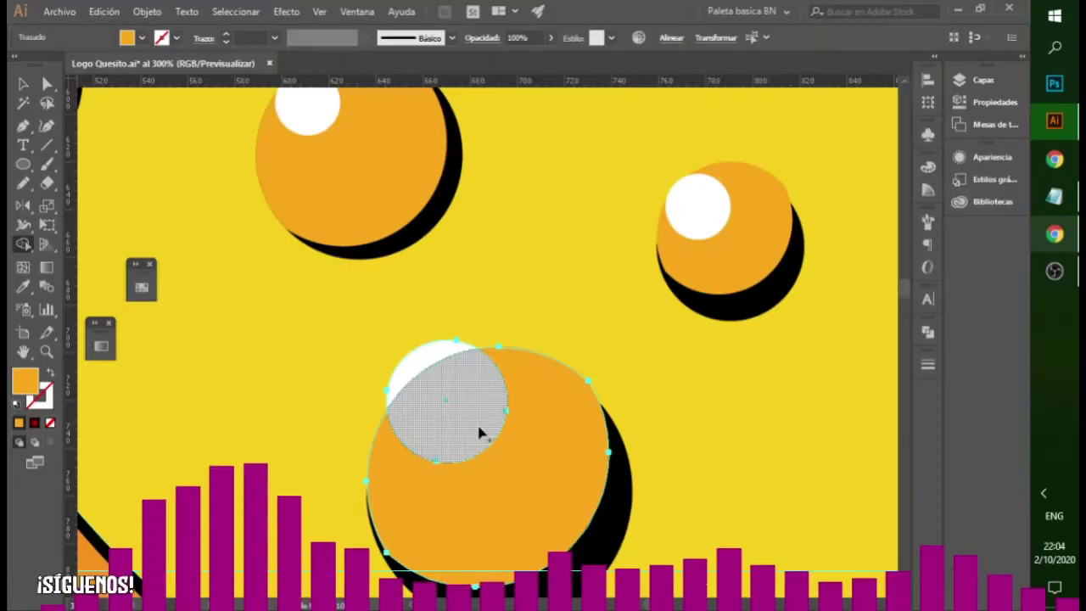
pyautogui.keyDown('alt'); pyautogui.click(478, 431); pyautogui.keyUp('alt')
pyautogui.moveTo(436, 362); pyautogui.dragTo(669, 402)
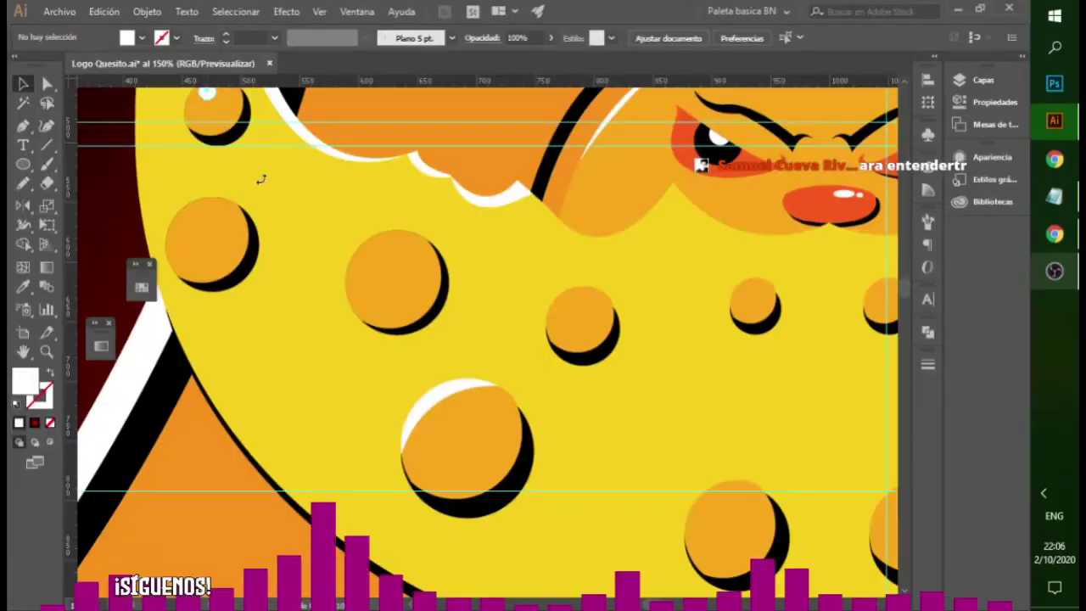
# - Fit a white crescent highlight along the upper-left rim of the larger hole near the cheese's left edge
pyautogui.hotkey('ctrl', '+')
pyautogui.hotkey('ctrl', '+')
pyautogui.hscroll(-5, 346, 225)
pyautogui.click(458, 392)
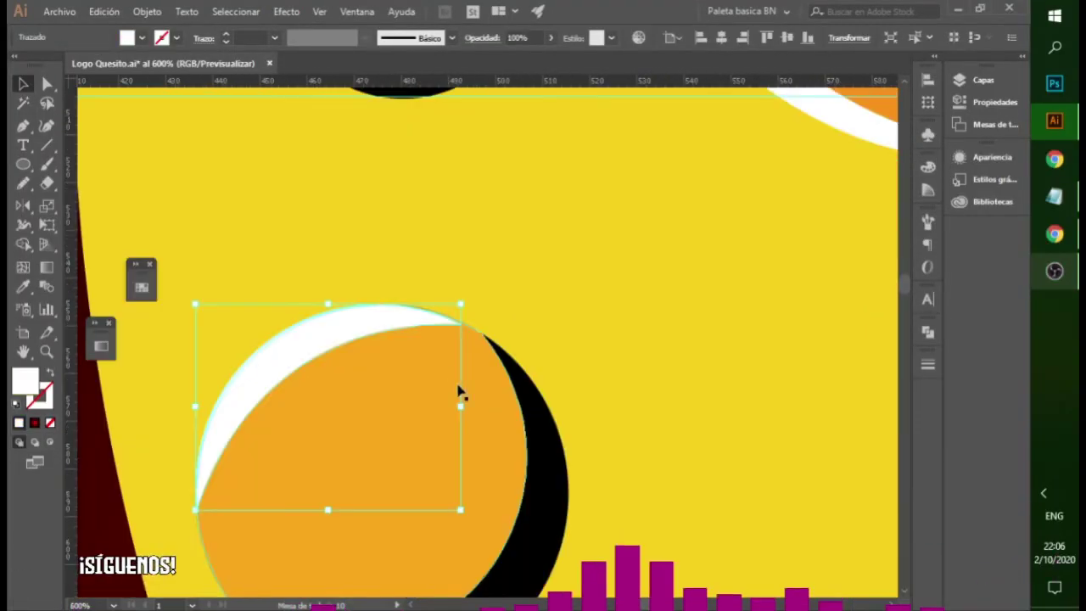
pyautogui.hotkey('ctrl', 'shift', 'a')
pyautogui.hotkey('ctrl', '+')
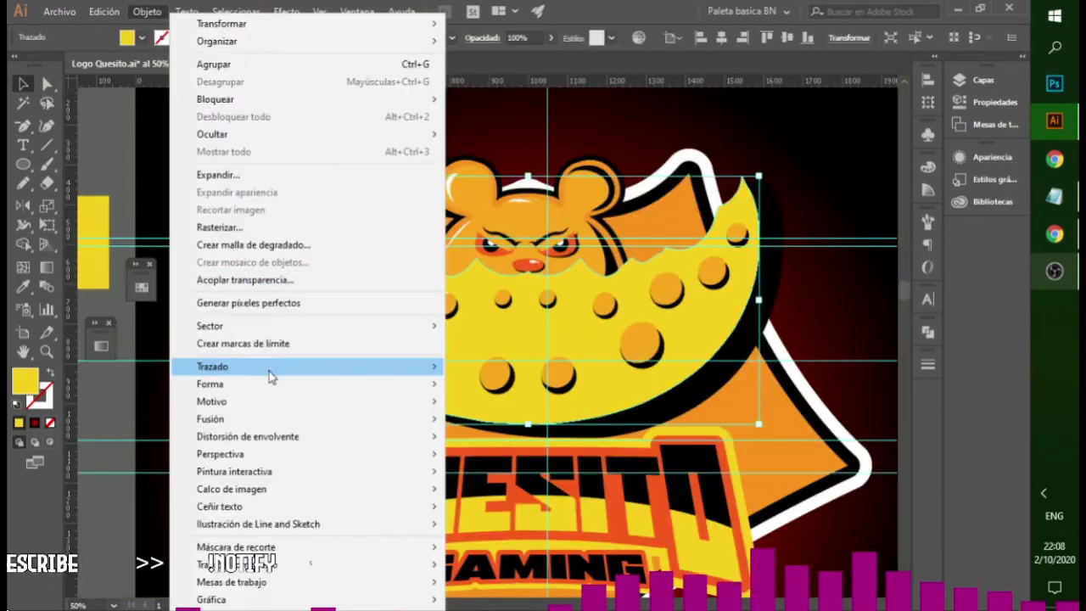
# - Offset the yellow cheese path outward to add a black outline around it
pyautogui.moveTo(268, 370)
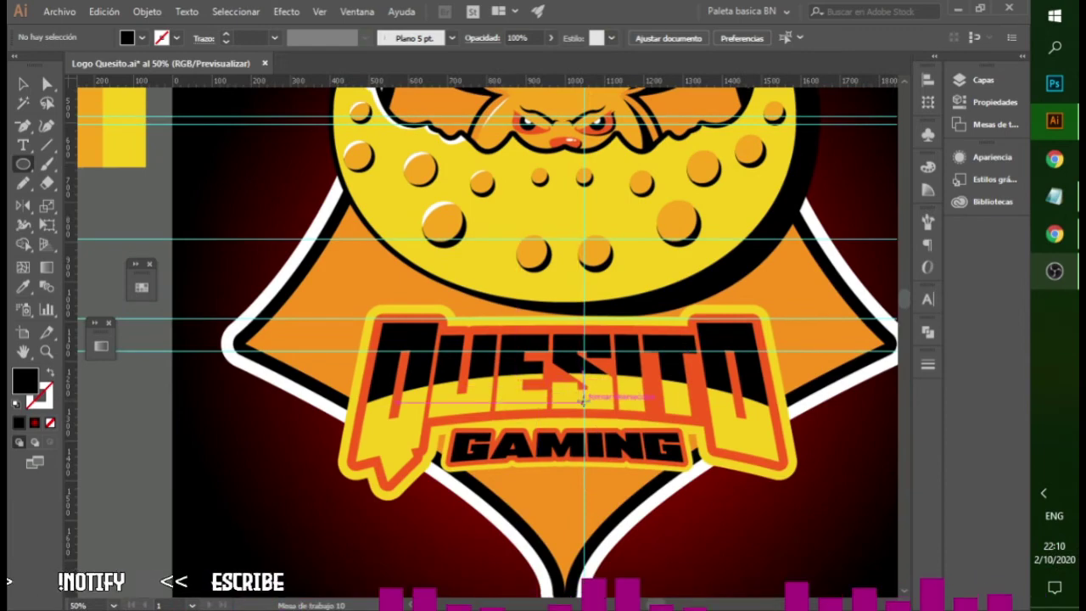
# - Draw a wide black ellipse centred on QUESITO and split the letters with it to form a white band across their middle
pyautogui.moveTo(582, 399); pyautogui.dragTo(800, 462)
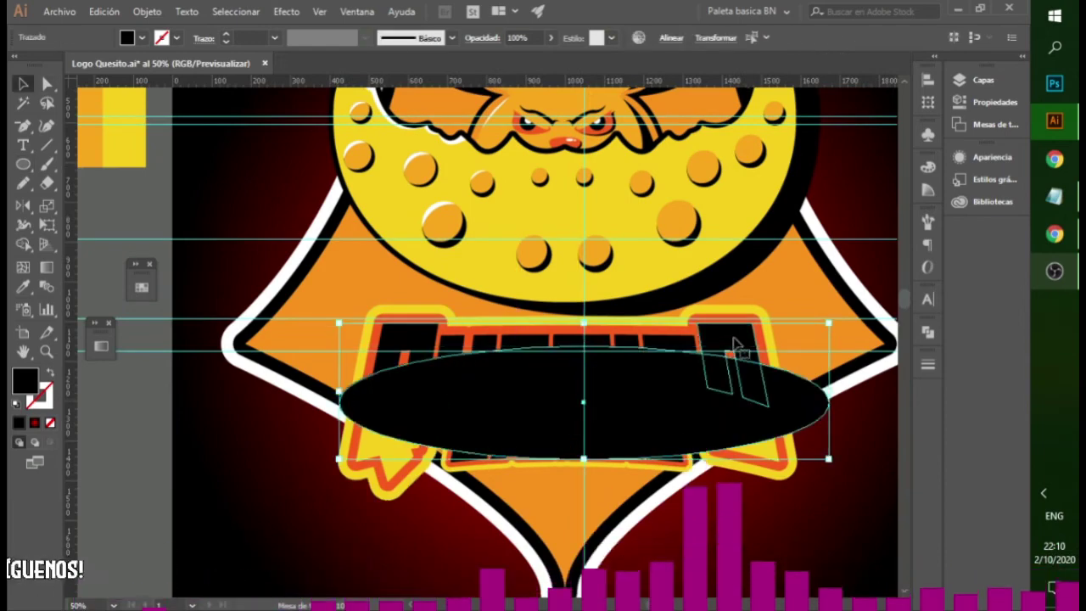
pyautogui.hotkey('shift', 'ctrl', 'F9')
pyautogui.click(771, 364)
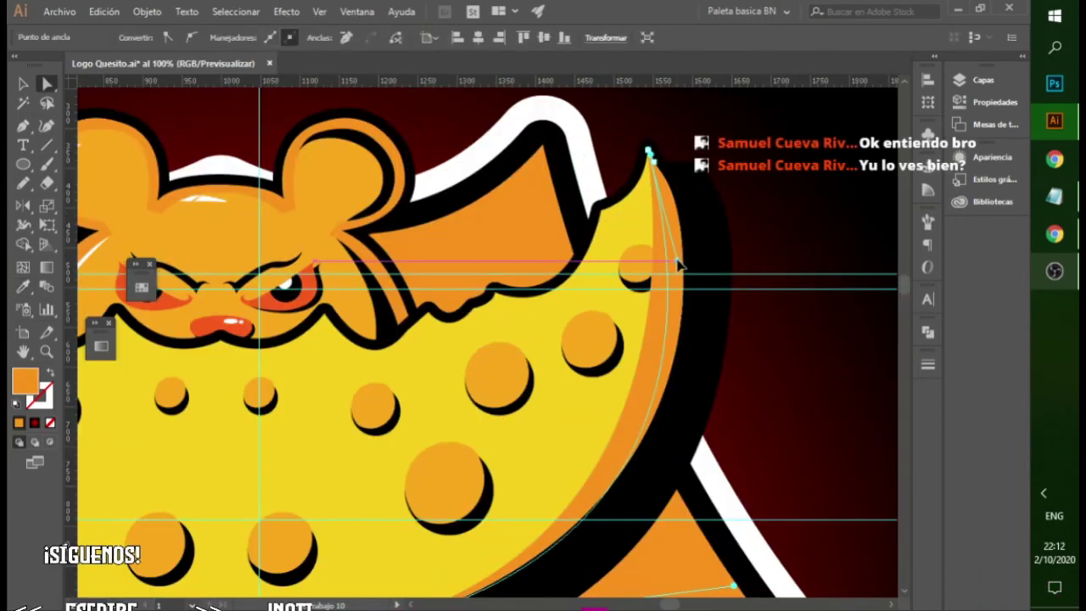
# - Reshape the orange shading inside the cheese's right edge into a slim curve that follows the rim
pyautogui.scroll(-3, 677, 261)
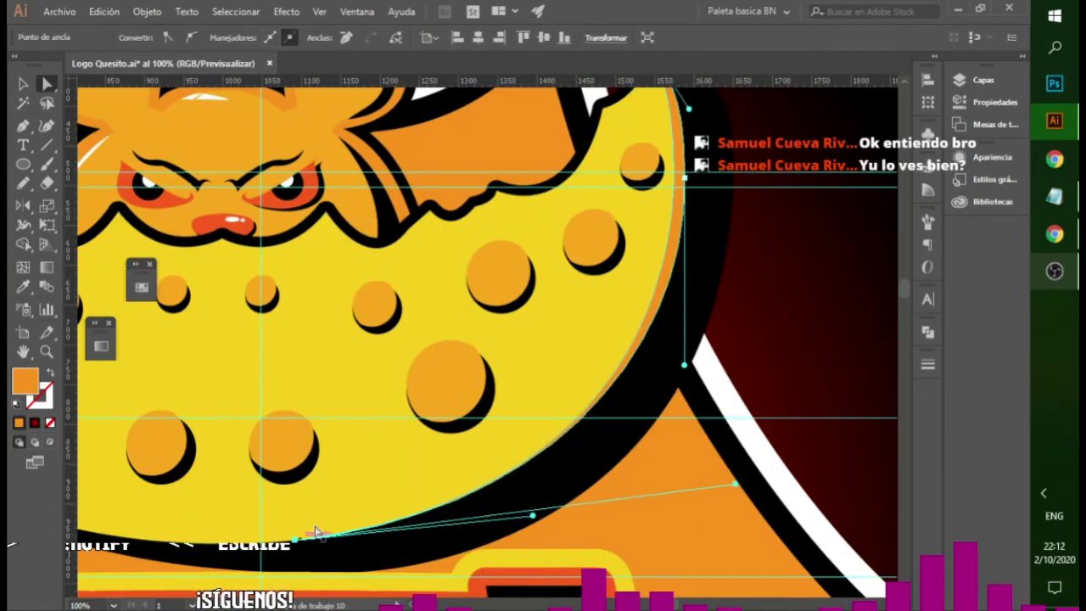
pyautogui.hotkey('ctrl', '-')
pyautogui.hotkey('ctrl', '+')
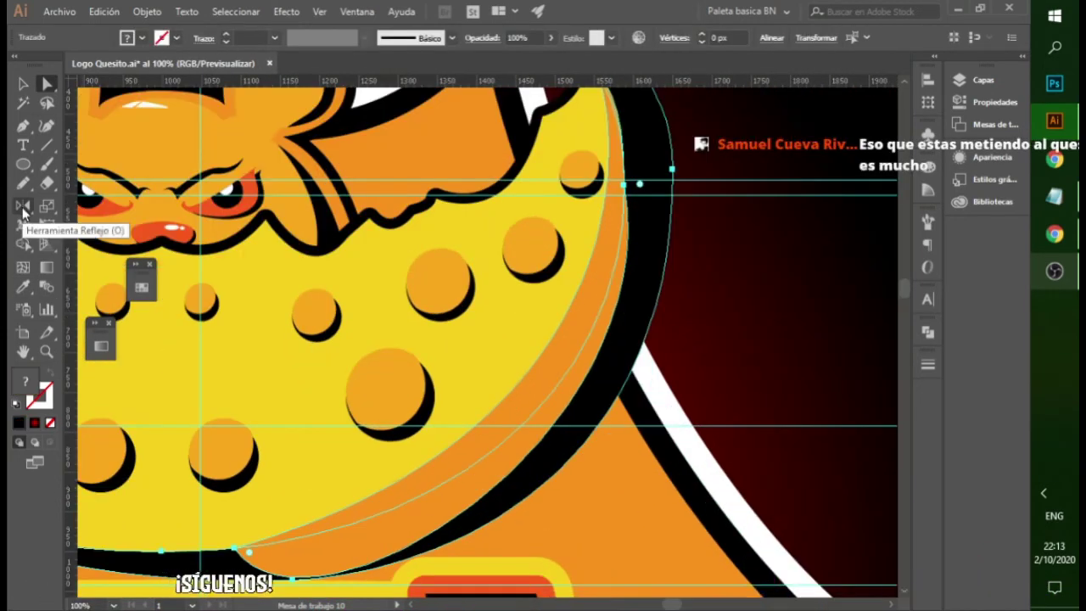
pyautogui.hotkey('ctrl', '-')
pyautogui.hotkey('ctrl', '-')
pyautogui.press('v')
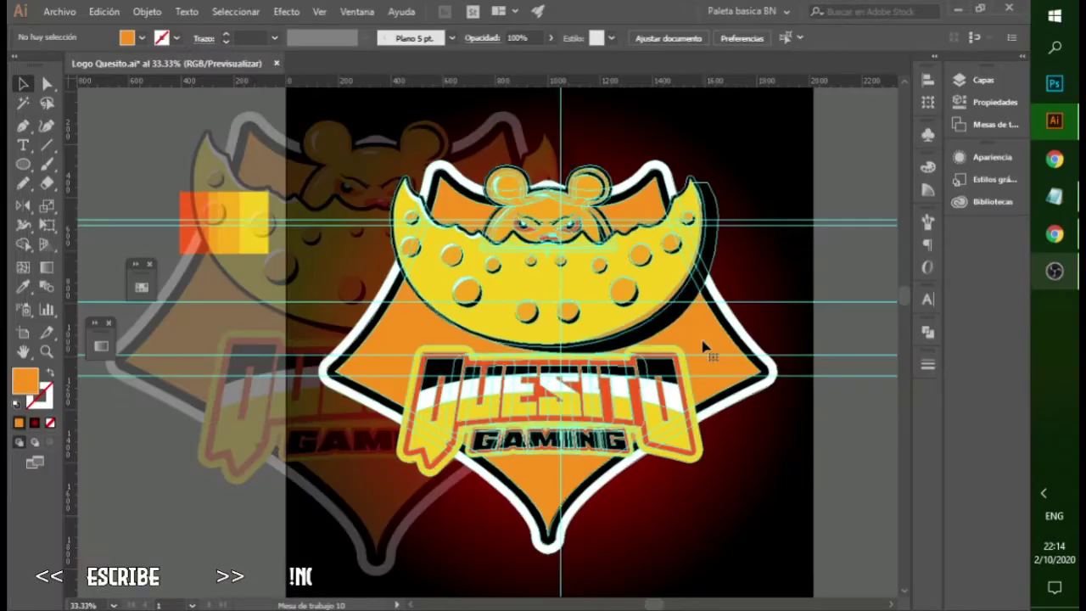
# - Fill the shield with a radial gradient from yellow at the centre to orange-red at the edges
pyautogui.click(557, 321)
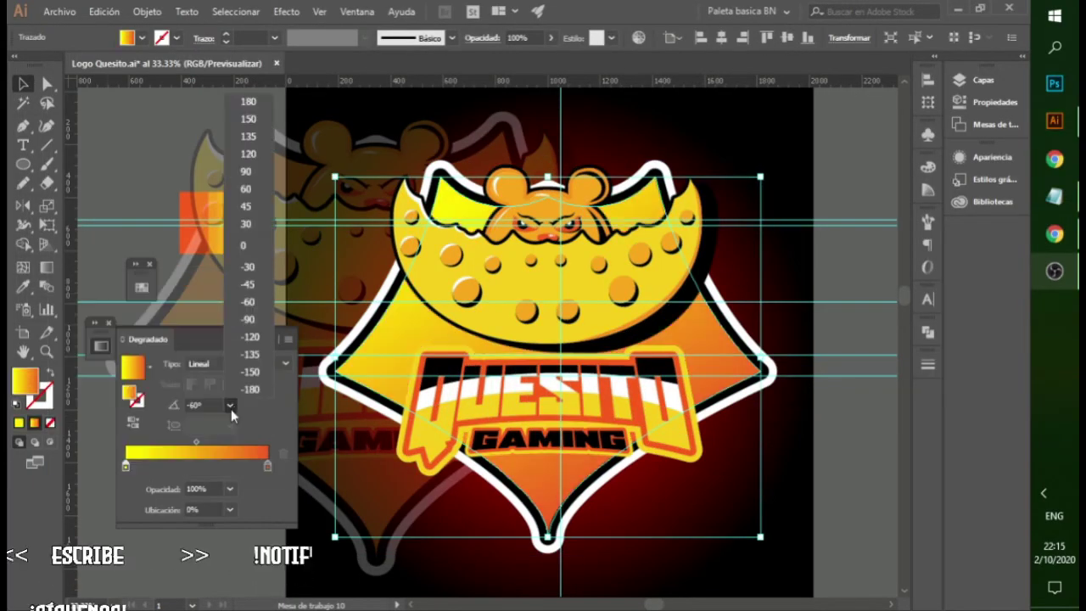
pyautogui.hotkey('ctrl', 'shift', 'a')
pyautogui.click(701, 390)
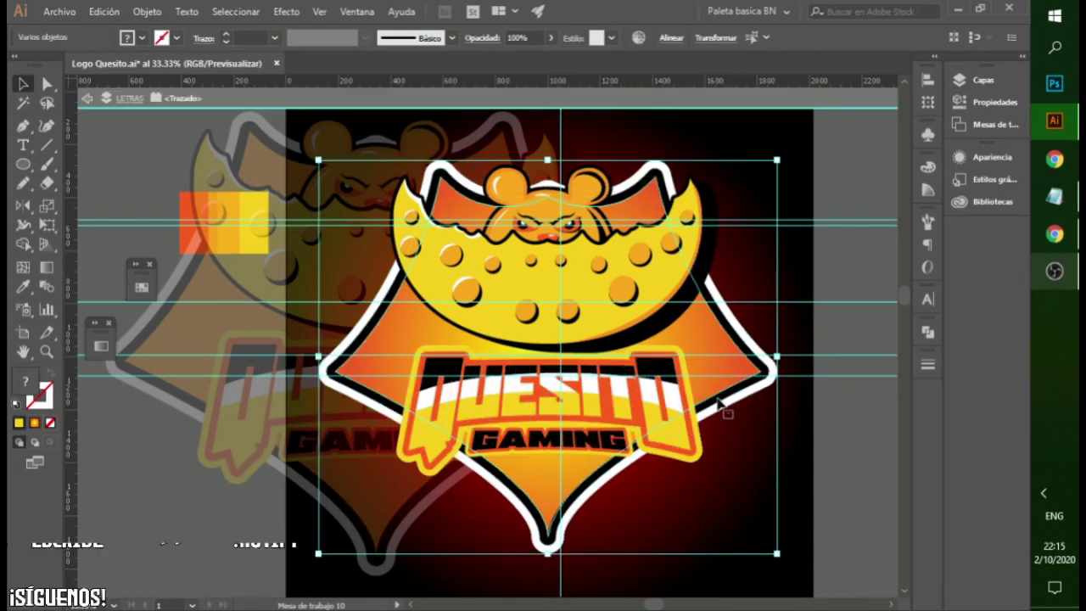
# - Group the QUESITO GAMING lettering and centre it horizontally on the shield
pyautogui.click(670, 392)
pyautogui.click(928, 79)
pyautogui.scroll(3, 666, 363)
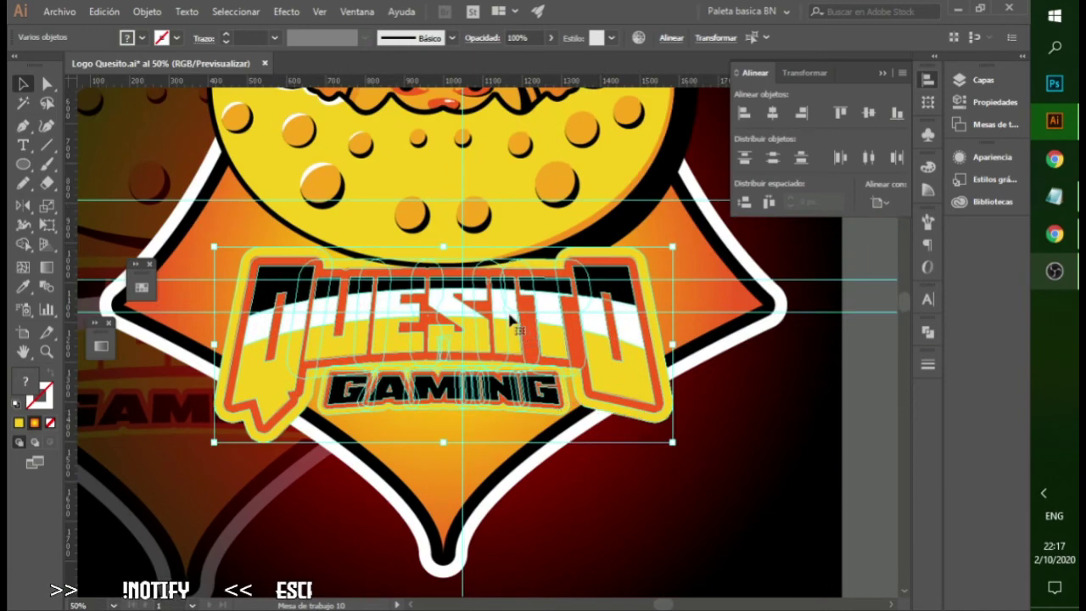
pyautogui.rightClick(436, 313)
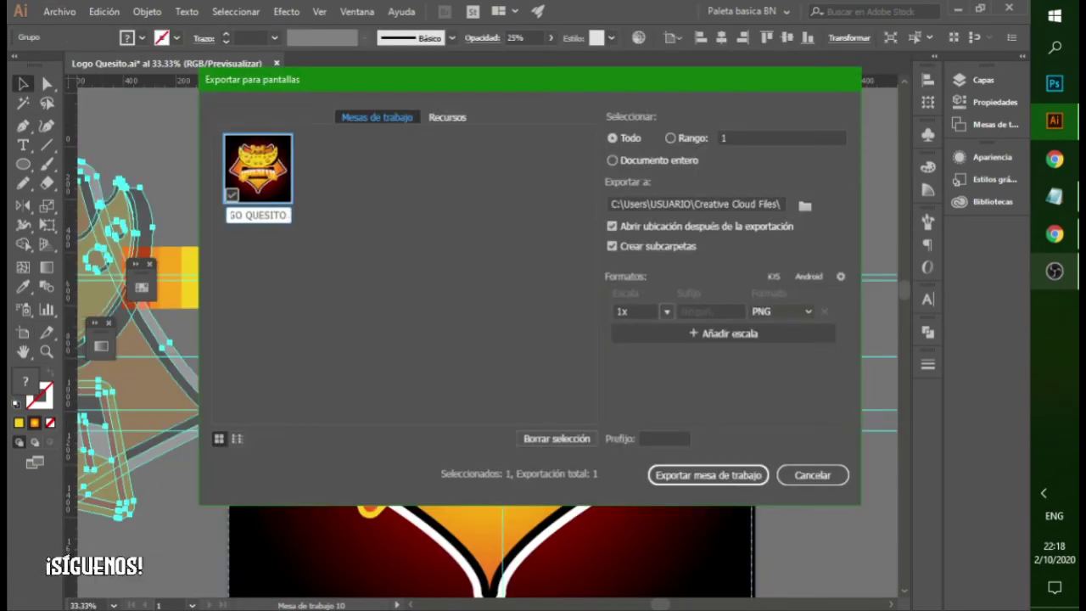
# - Export the artboard as a PNG at 1x scale and preview the exported LOGO QUESITO PNG2 image
pyautogui.click(684, 474)
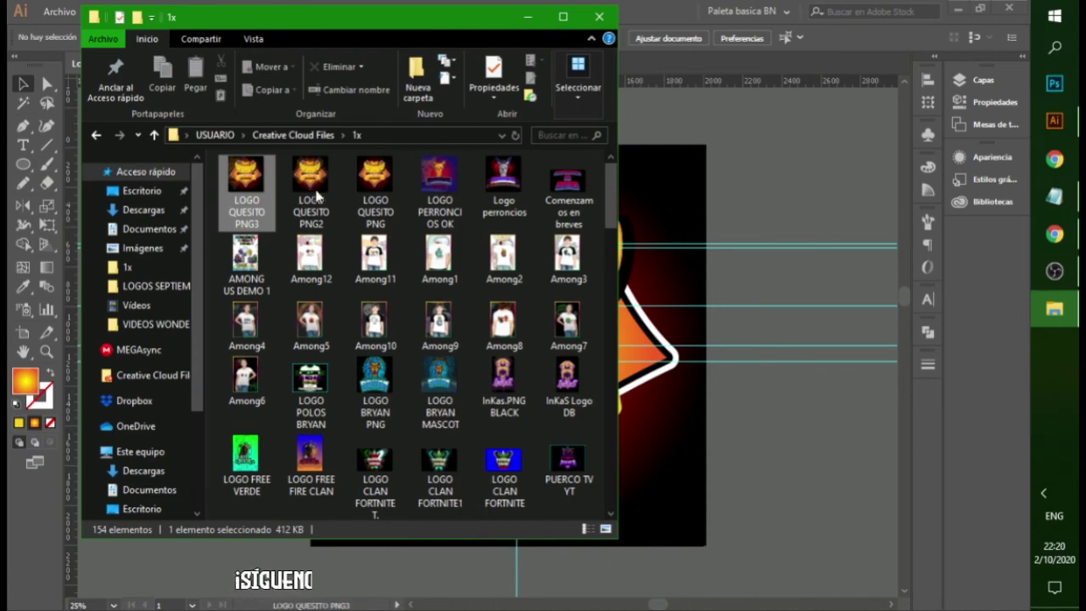
pyautogui.doubleClick(317, 197)
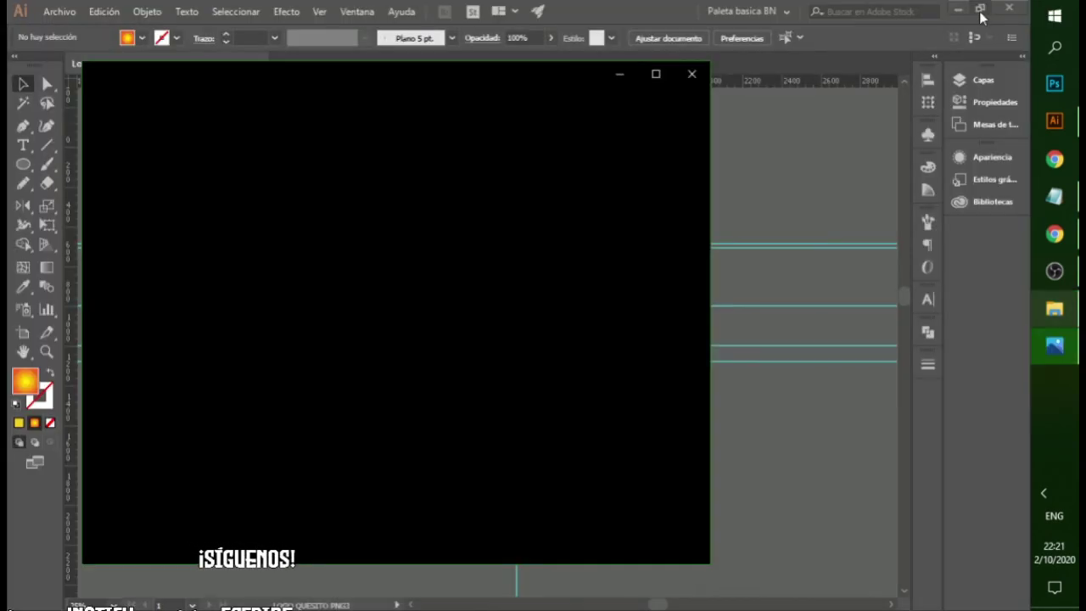
pyautogui.click(691, 74)
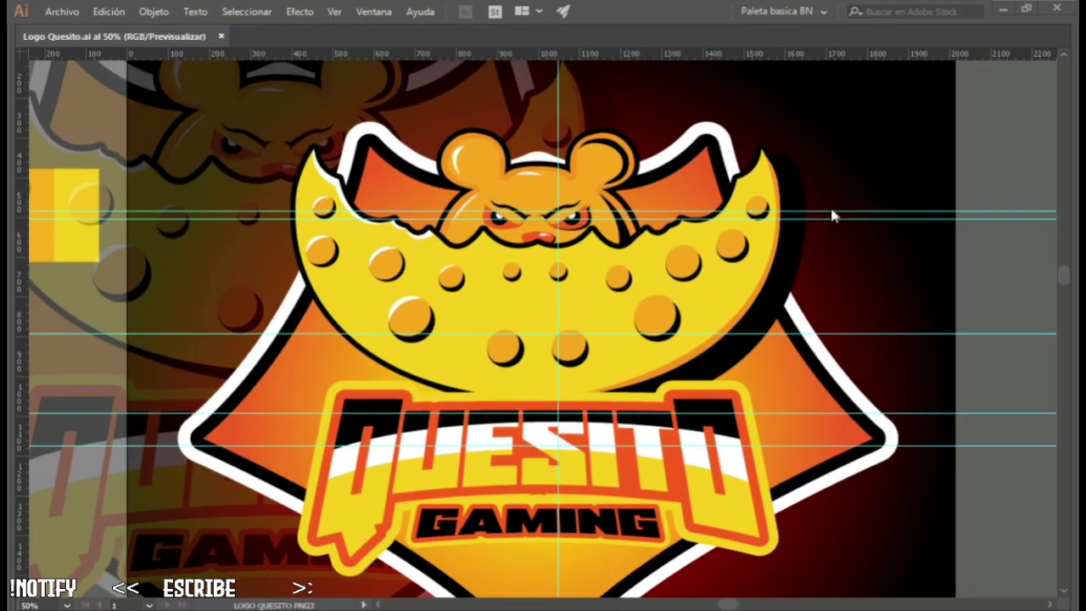